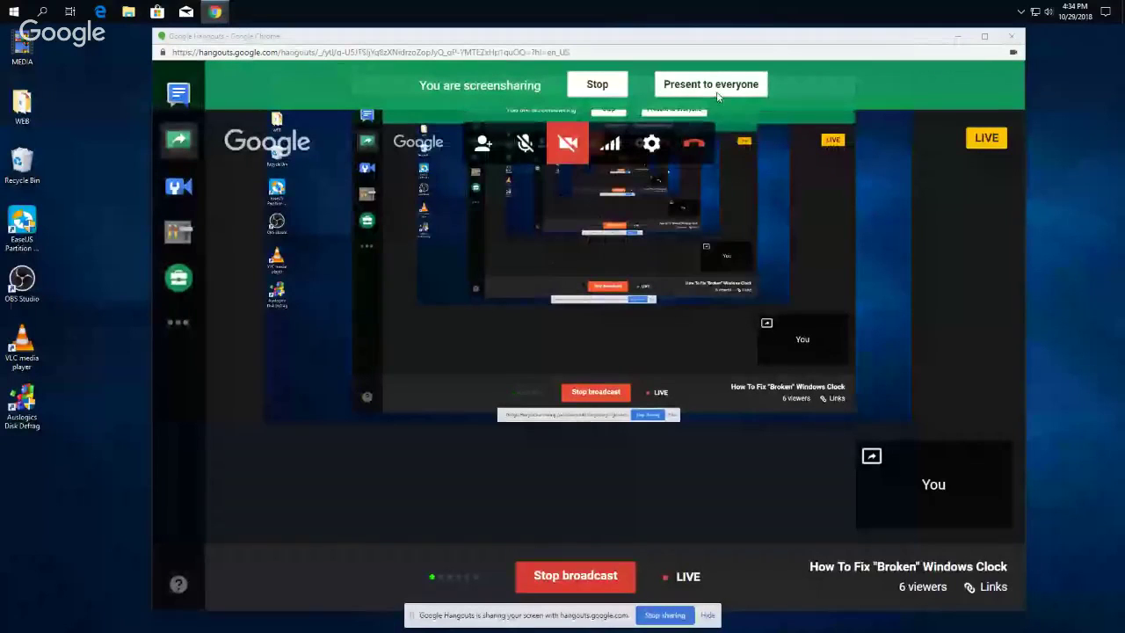
Present the shared screen to everyone in the Hangout and minimize the Hangouts window
click(714, 85)
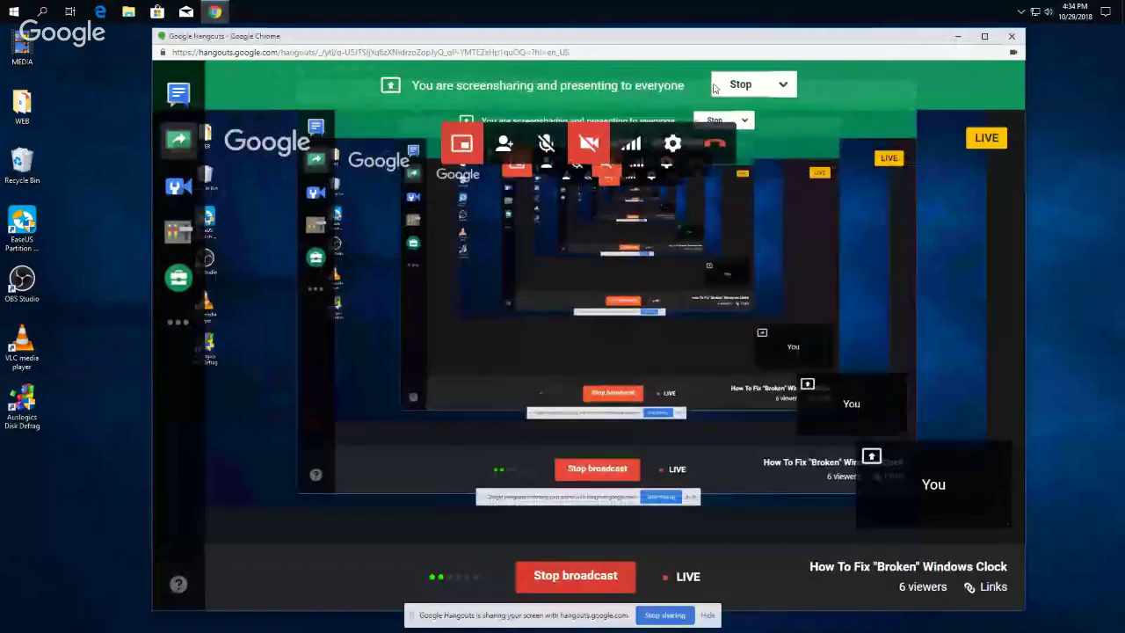
click(957, 37)
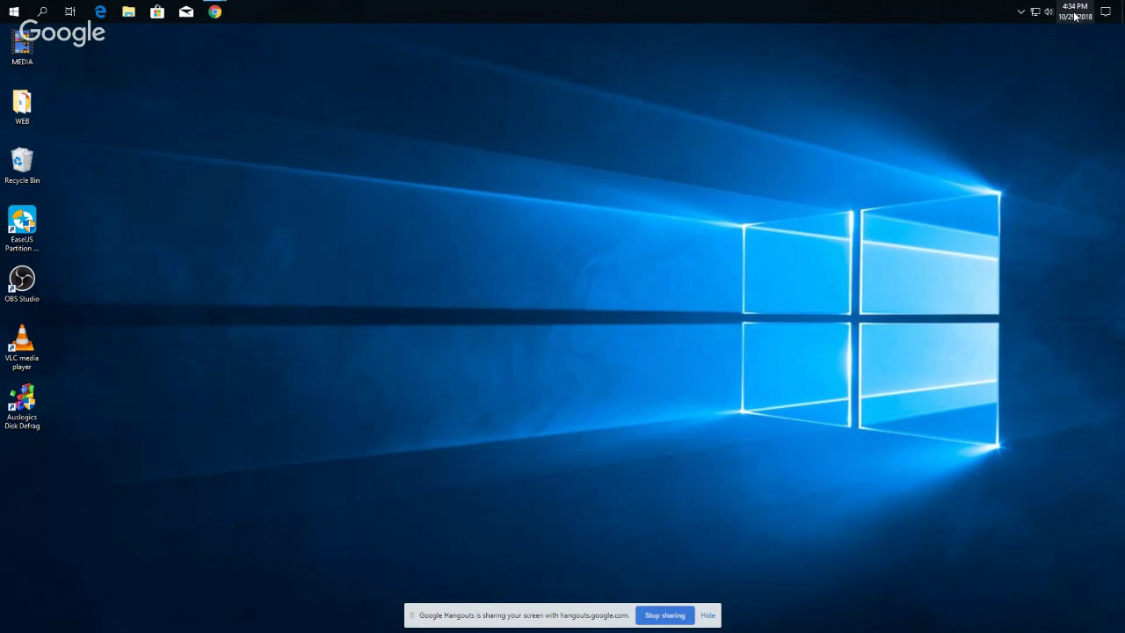
Check the current date and time in the system clock's calendar and close it again
click(1075, 15)
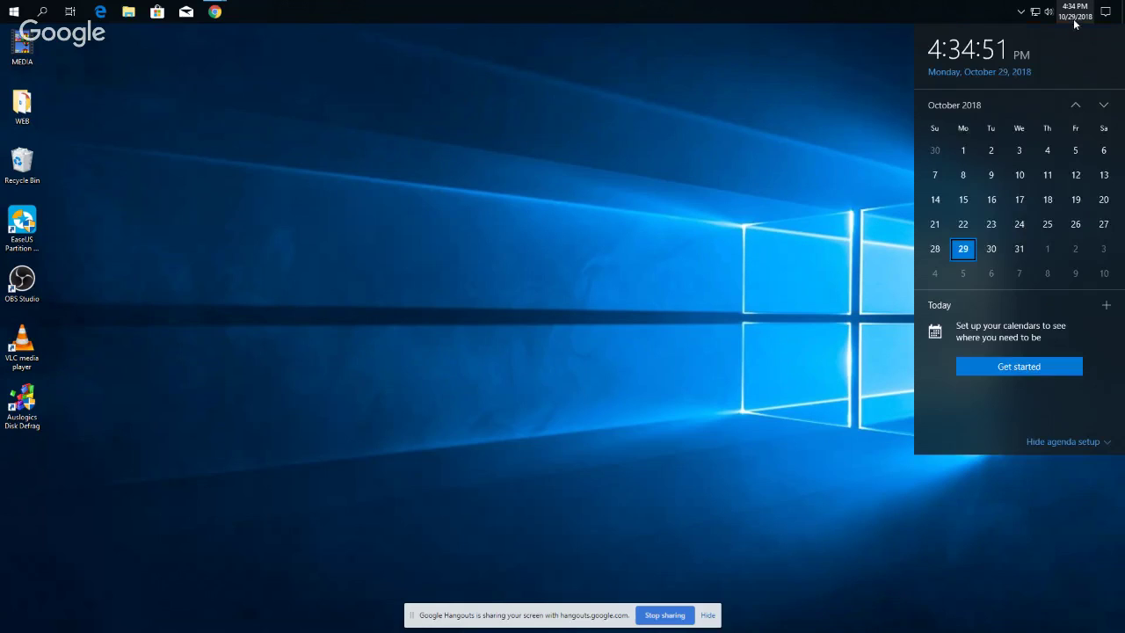
click(477, 259)
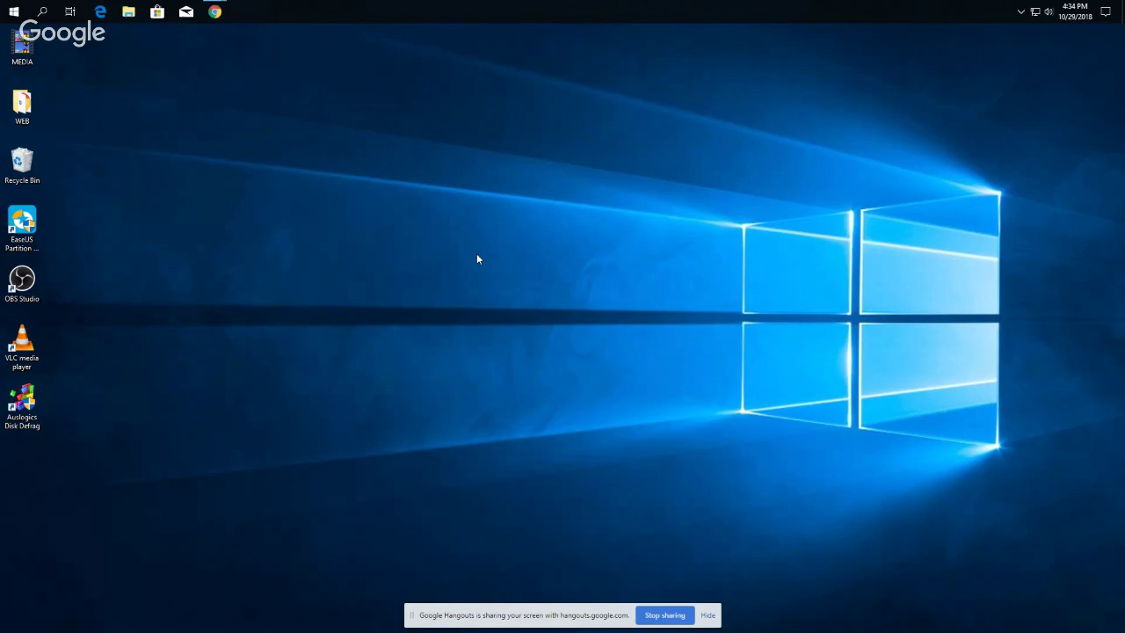
Open Windows Settings and minimize its window
key(super)
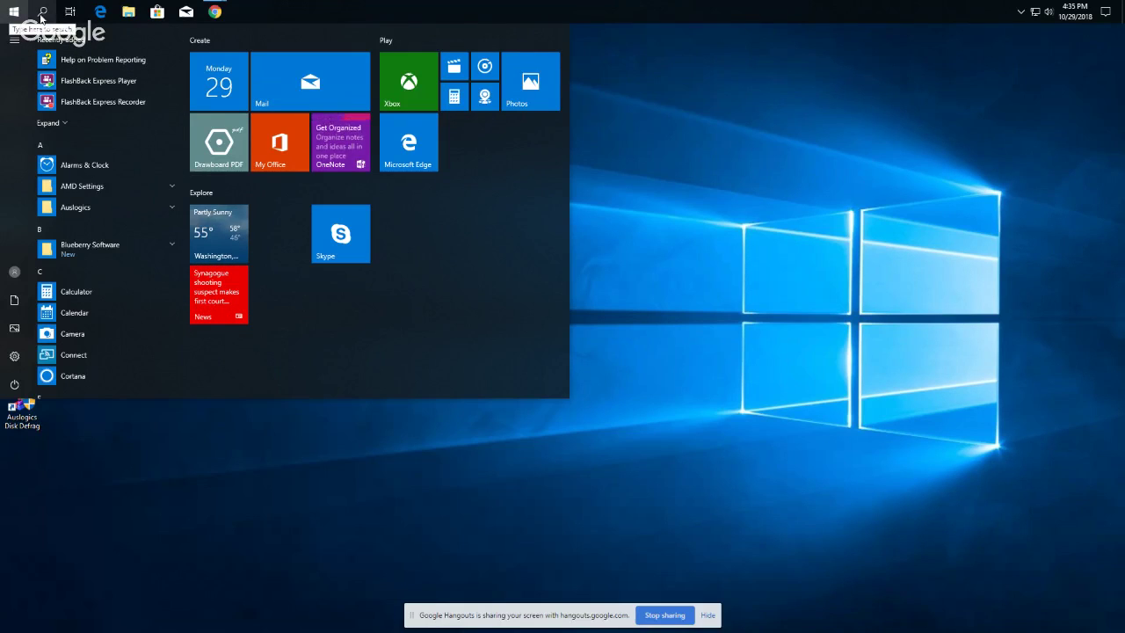
click(13, 12)
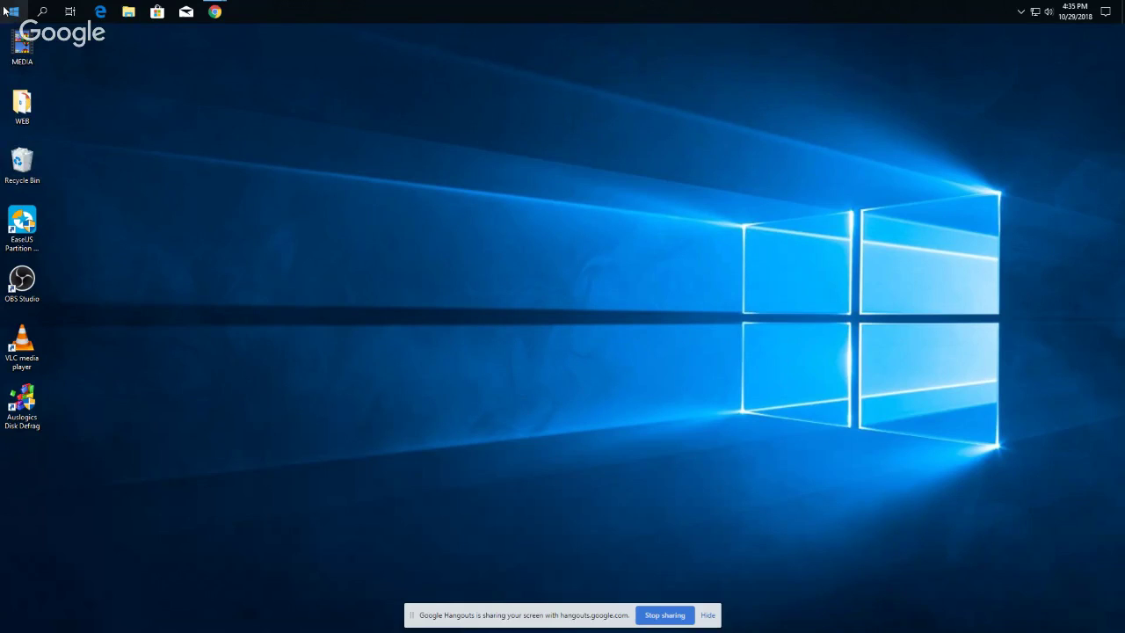
right_click(10, 11)
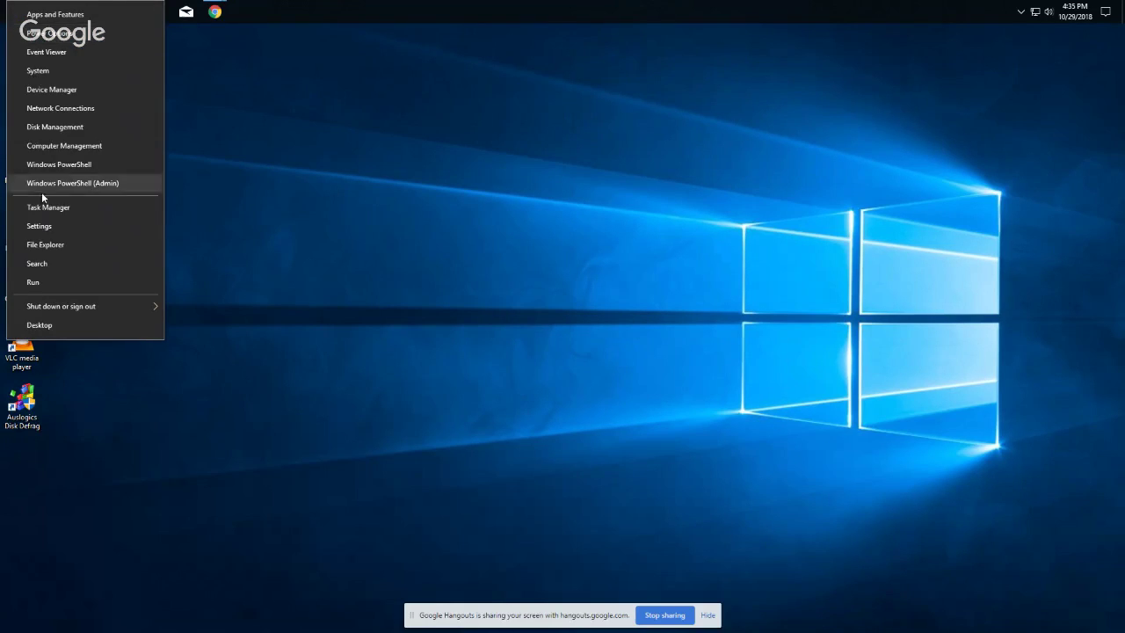
click(45, 225)
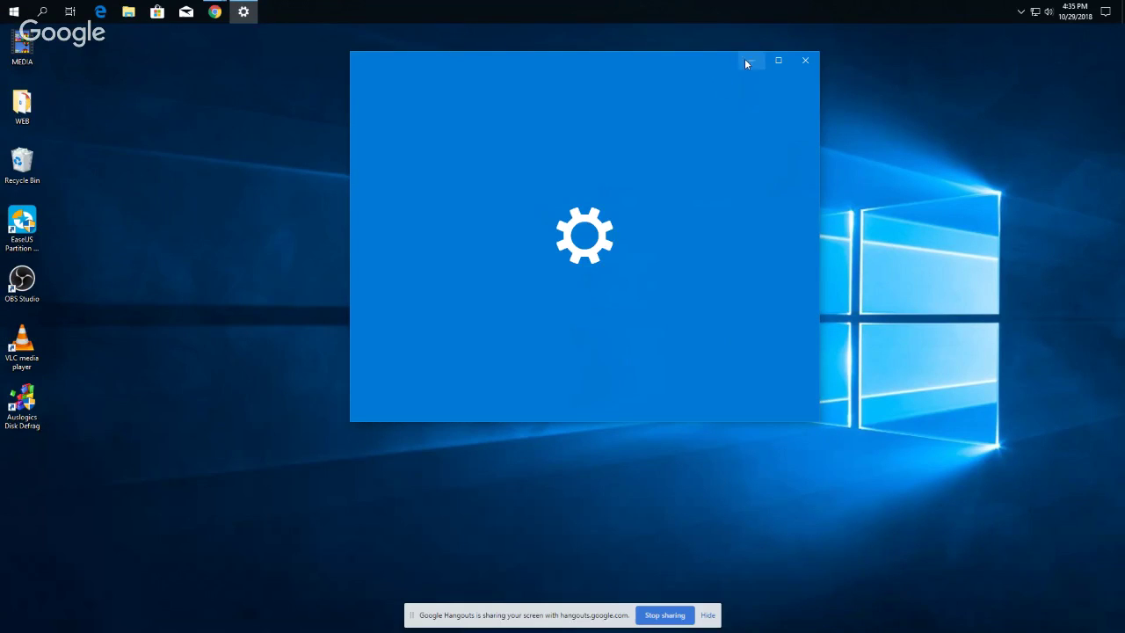
click(748, 61)
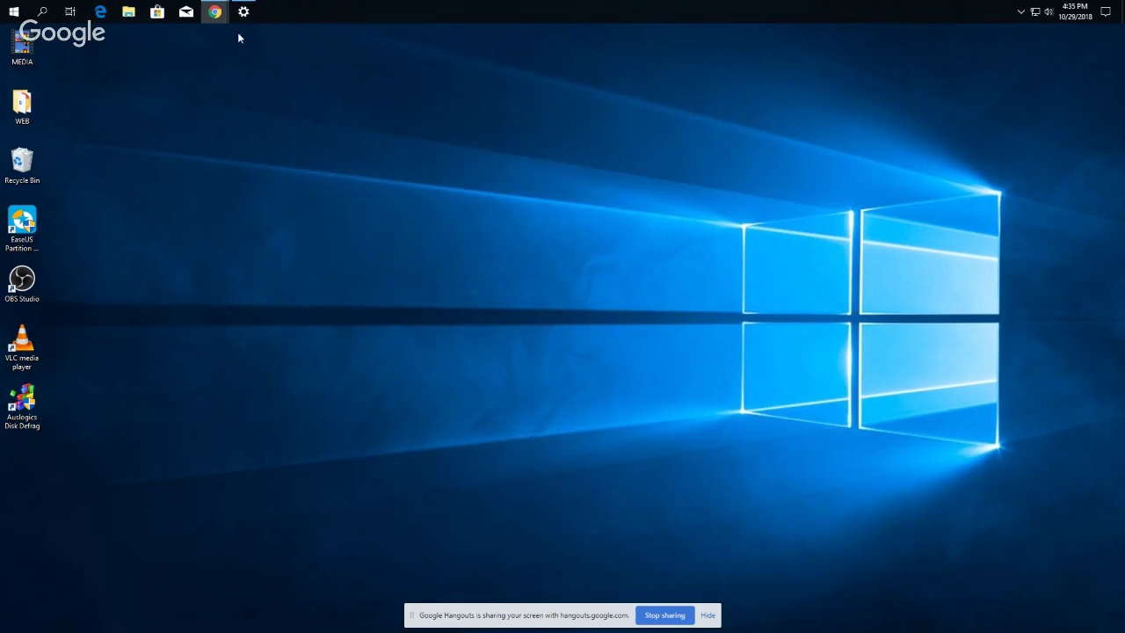
Open the watch page of the live event How To Fix "Broken" Windows Clock in a new browser tab
mouse_move(217, 15)
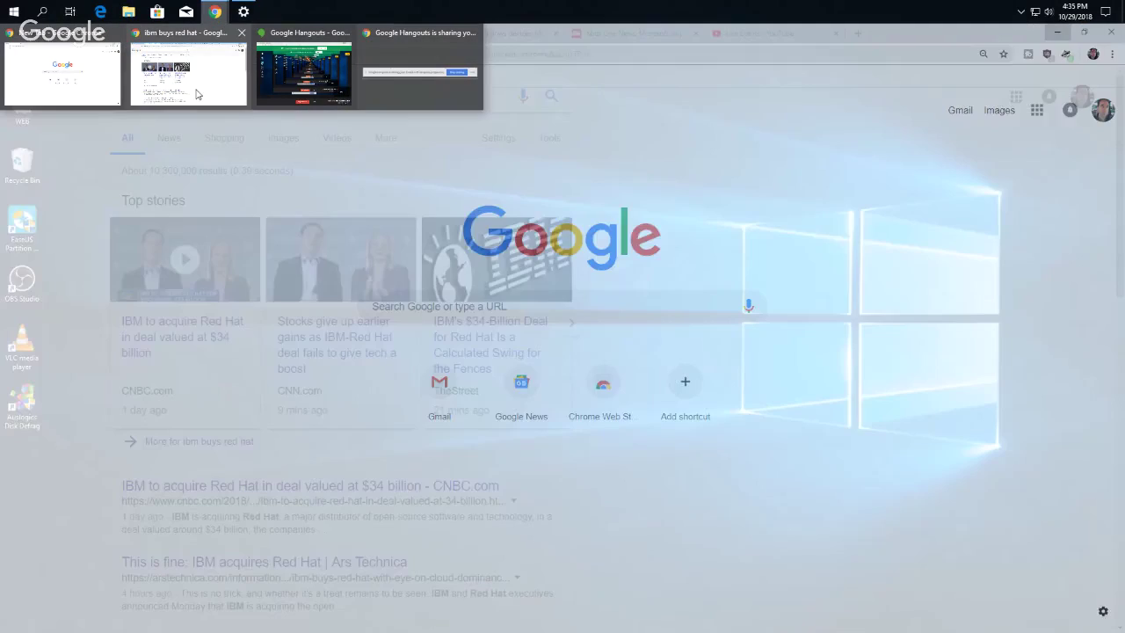
click(195, 93)
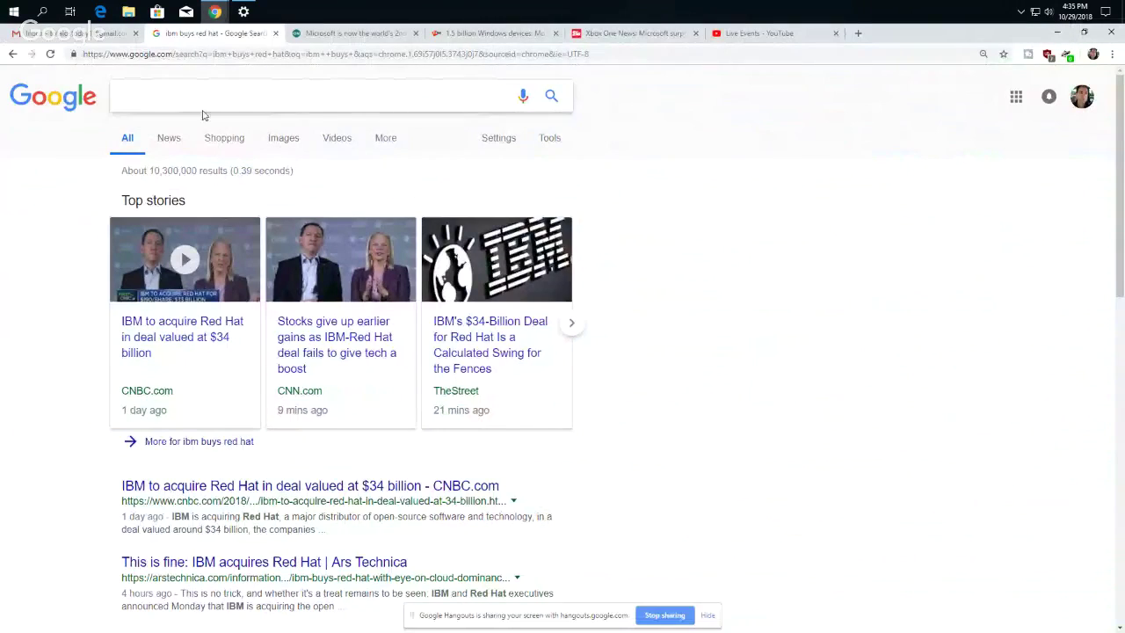
click(782, 35)
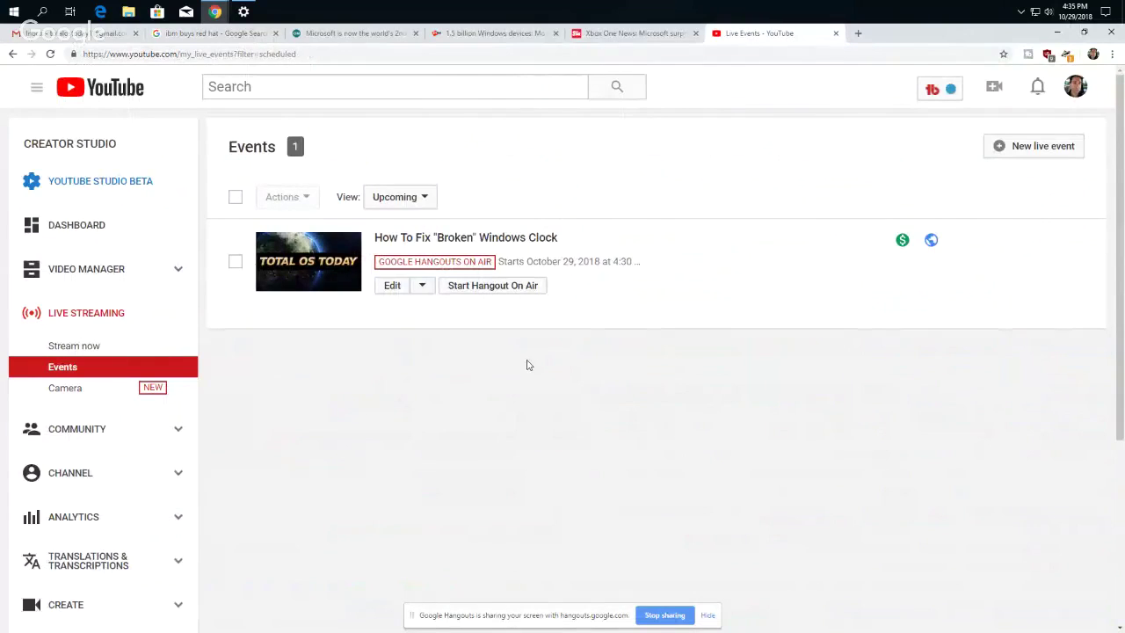
right_click(332, 271)
click(351, 277)
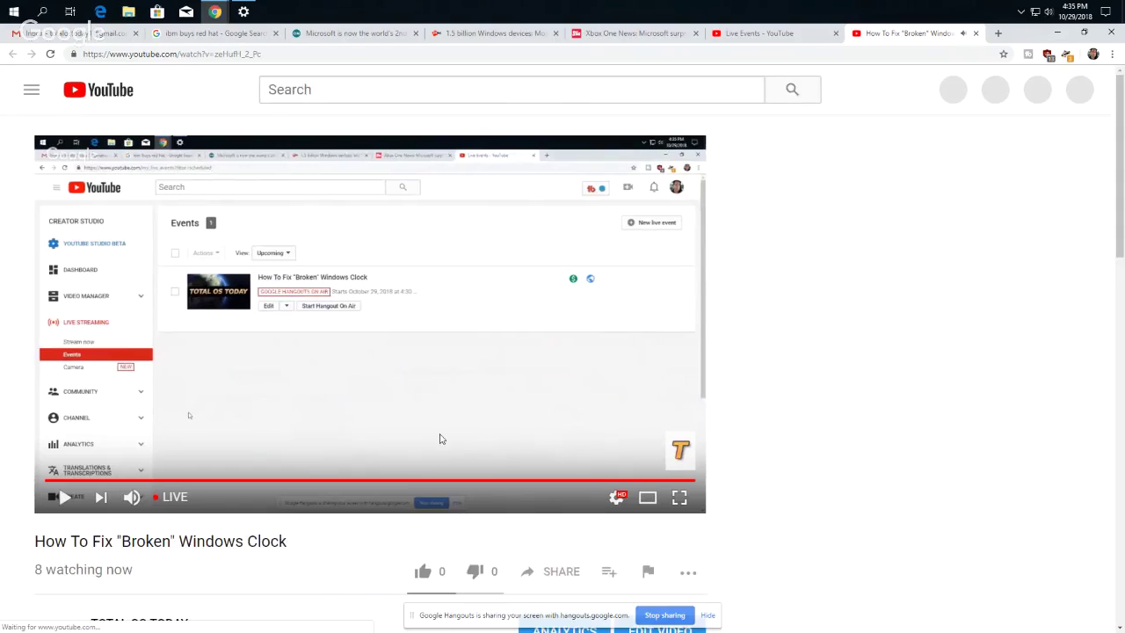
Look over the live stream's description and chat, and hide the screen-sharing notice
scroll(459, 423, down, 2)
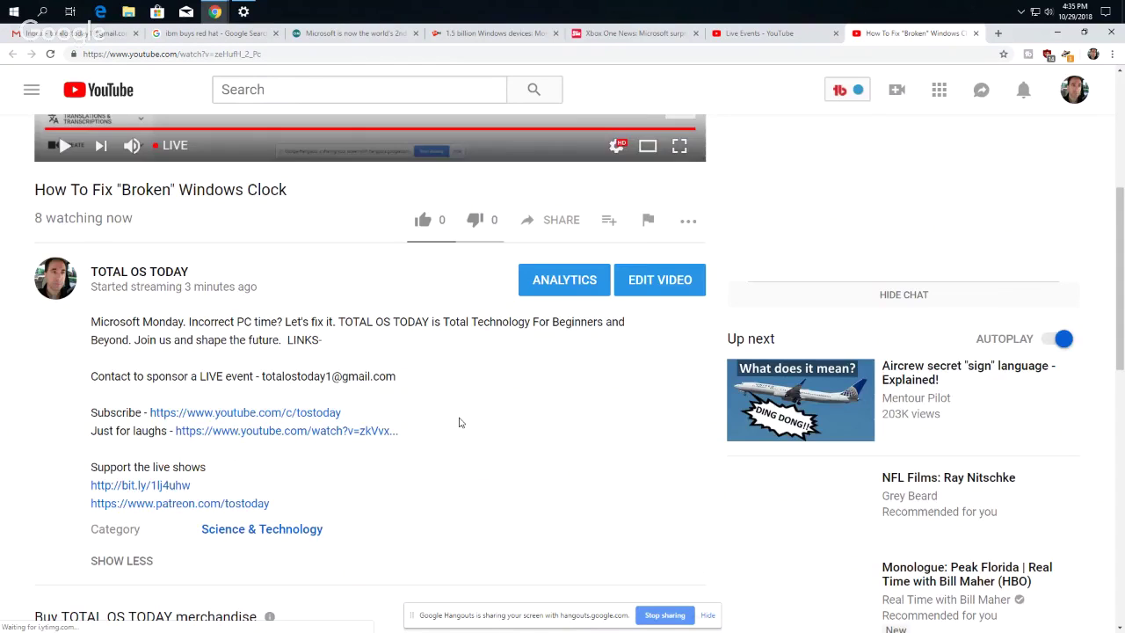
scroll(458, 422, down, 1)
scroll(460, 422, up, 5)
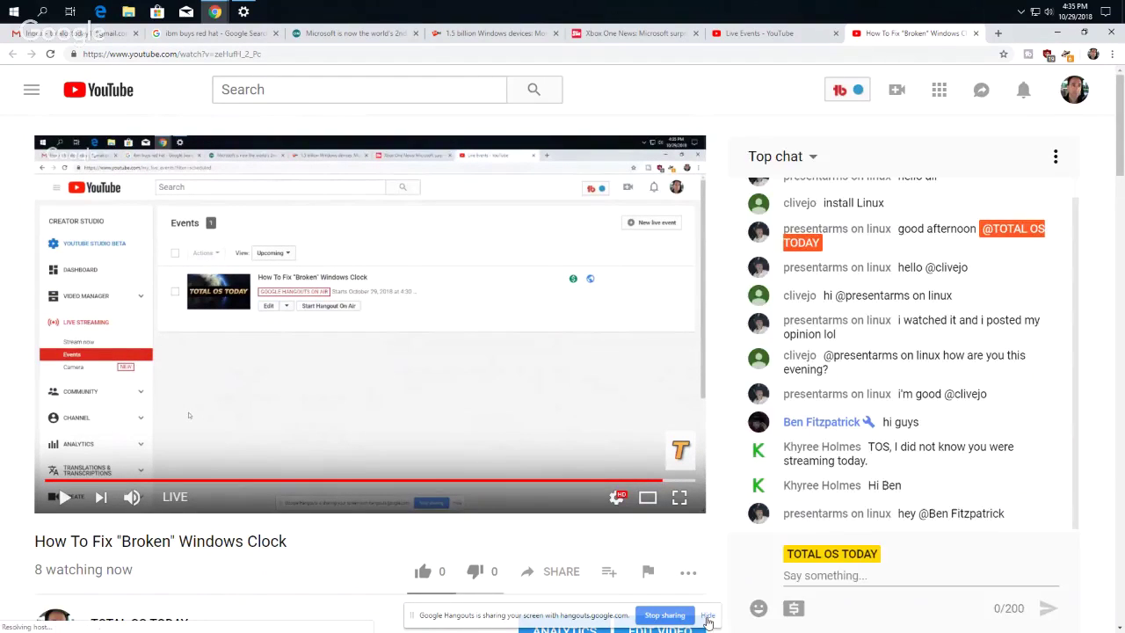
click(706, 615)
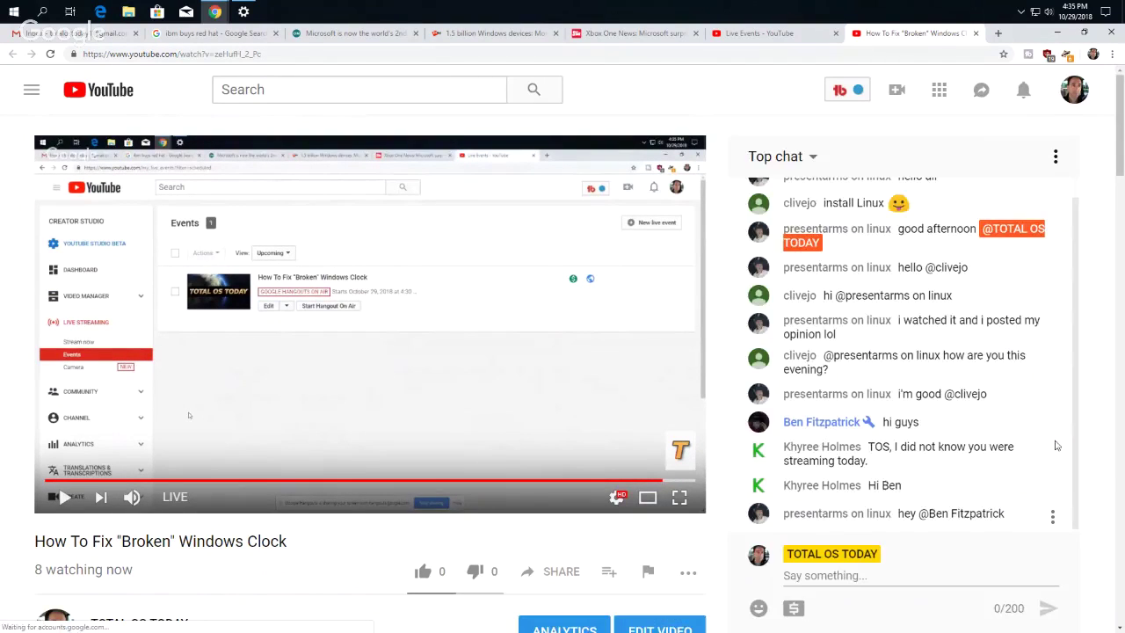
Pop out the live chat into its own window and make that window narrower
click(1056, 157)
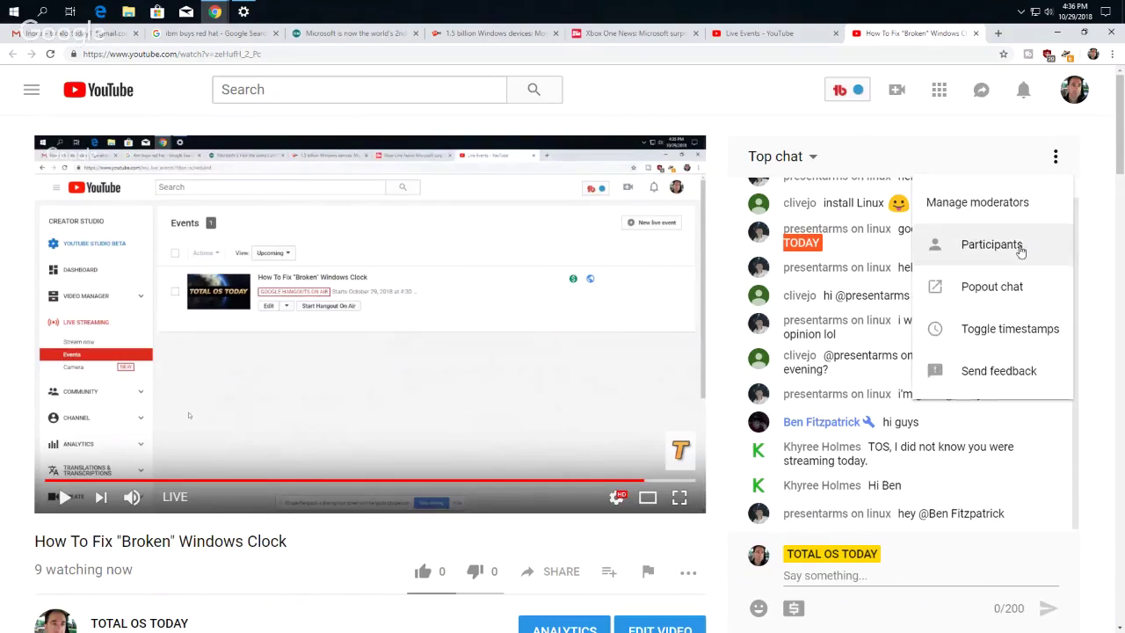
click(1000, 291)
drag(214, 36, 389, 86)
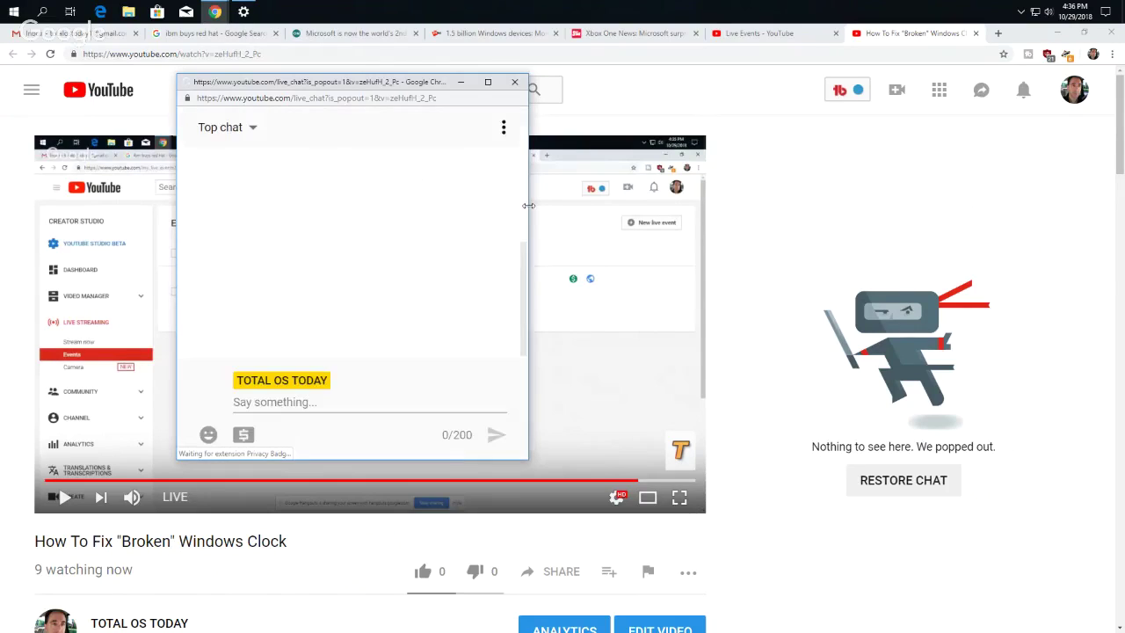
drag(528, 206, 403, 204)
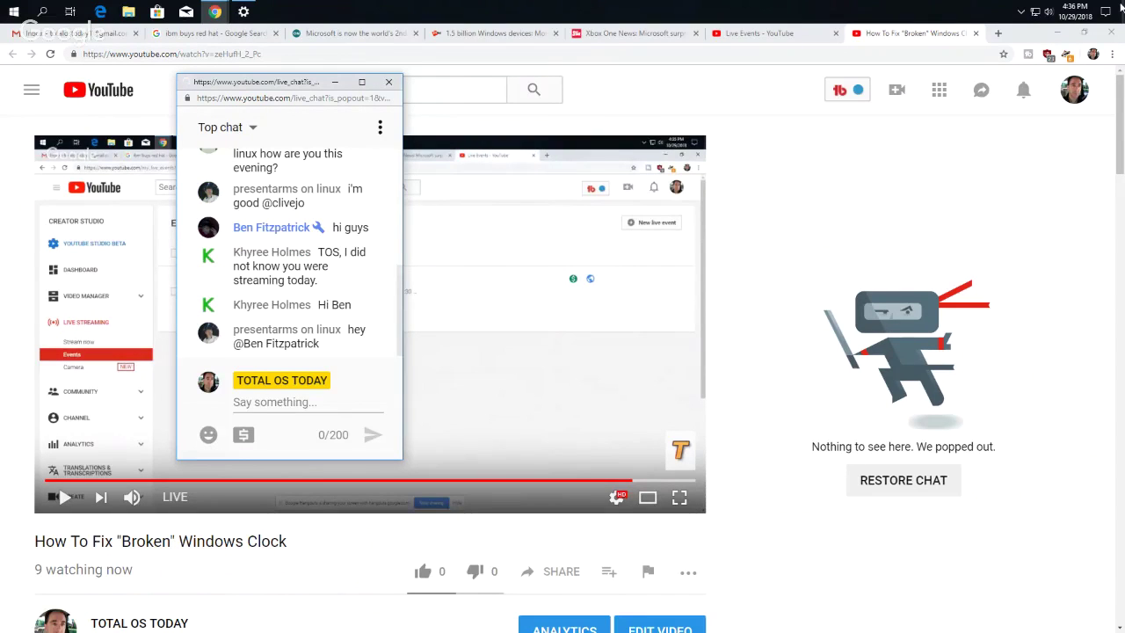
Minimize the main browser window and move the chat window toward the desktop's right side
click(1057, 33)
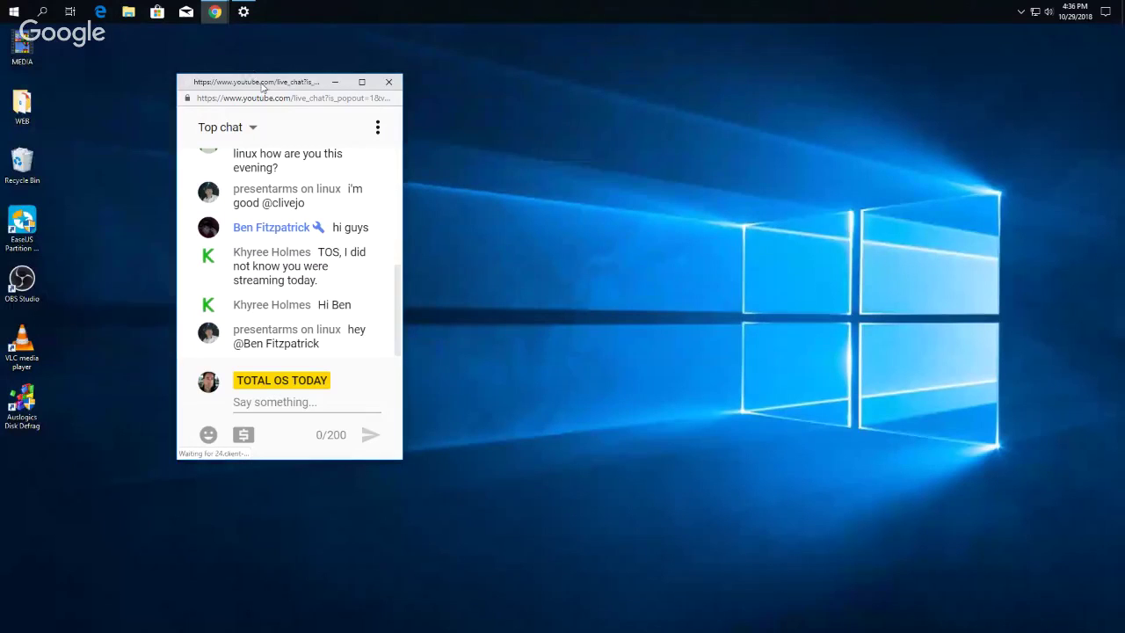
drag(262, 86, 895, 87)
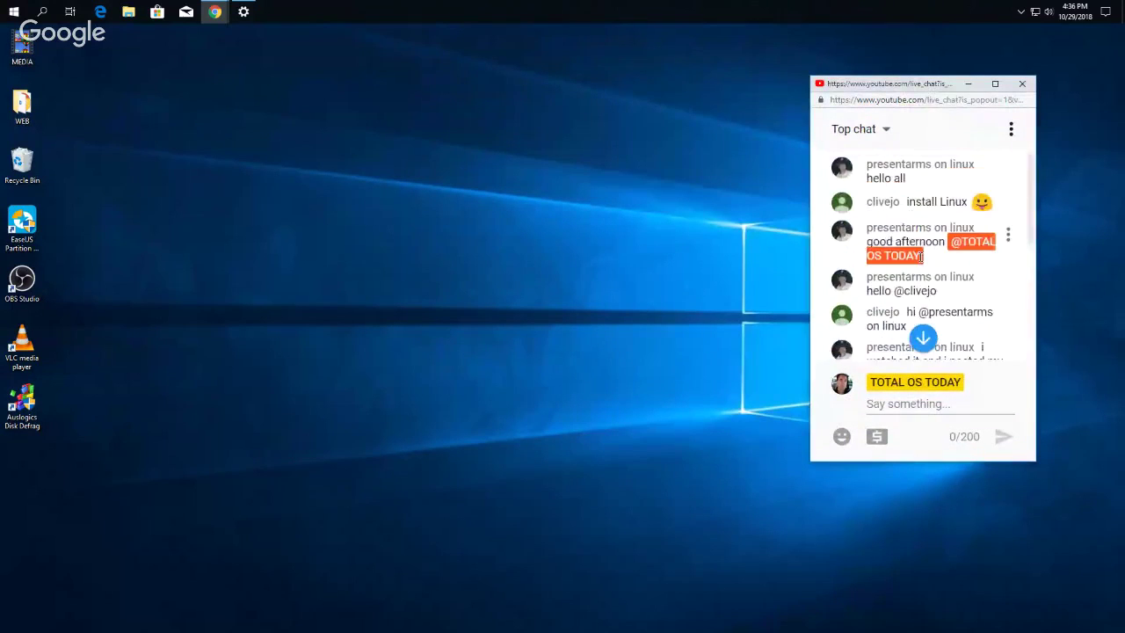
click(607, 167)
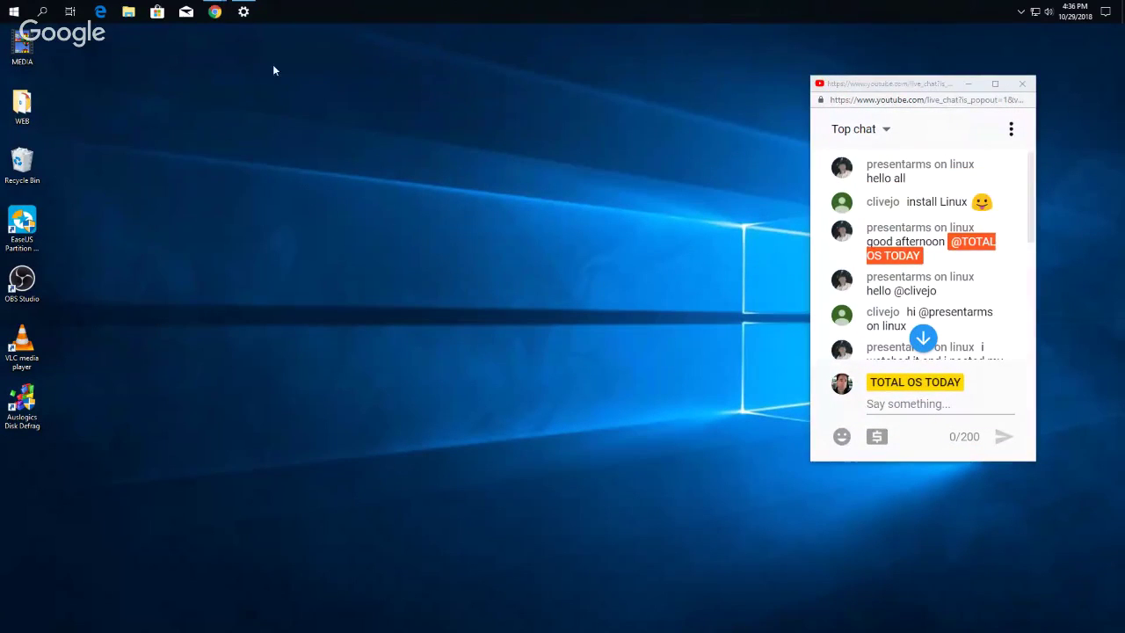
Switch to the Google Hangouts window
mouse_move(218, 12)
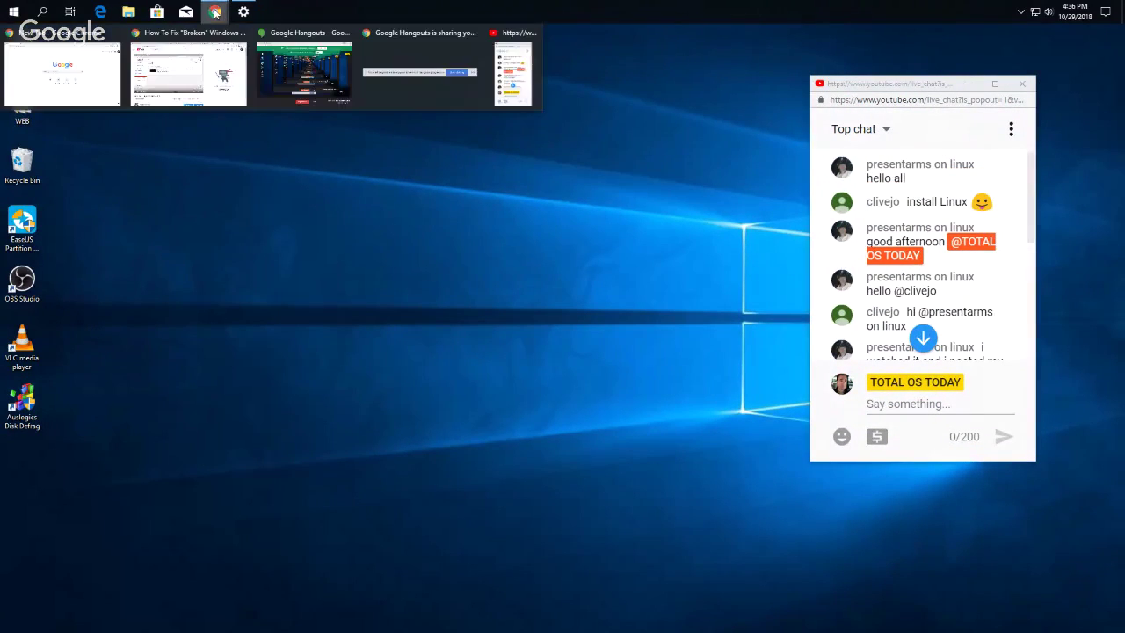
click(283, 62)
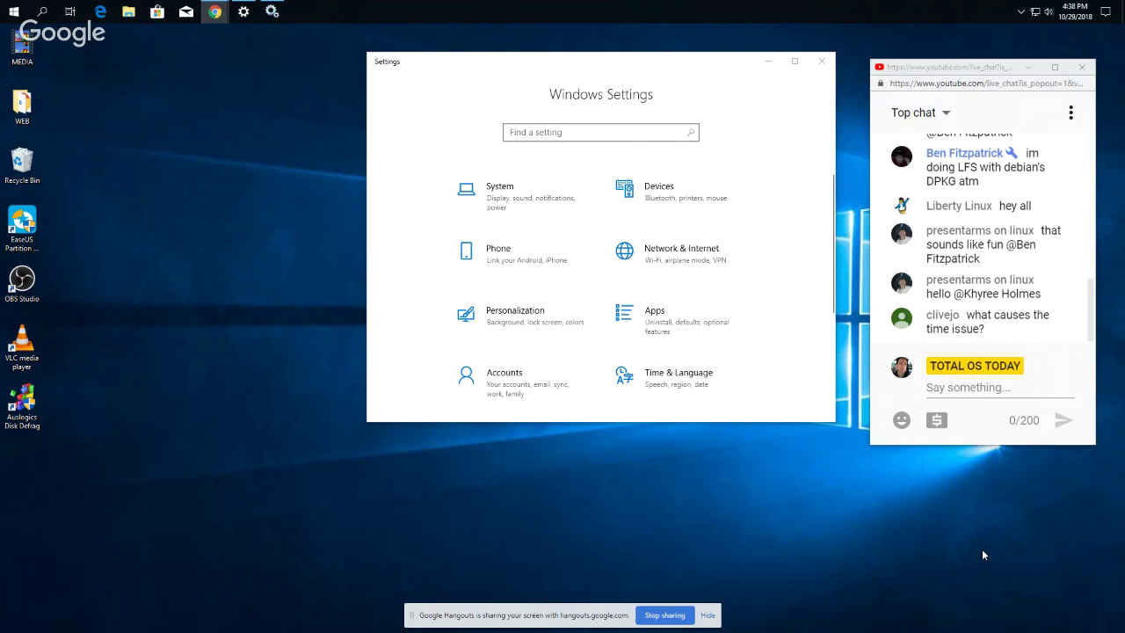
Open the Windows Time service's properties in Services, choose the Automatic startup type and accept the dialog
click(271, 10)
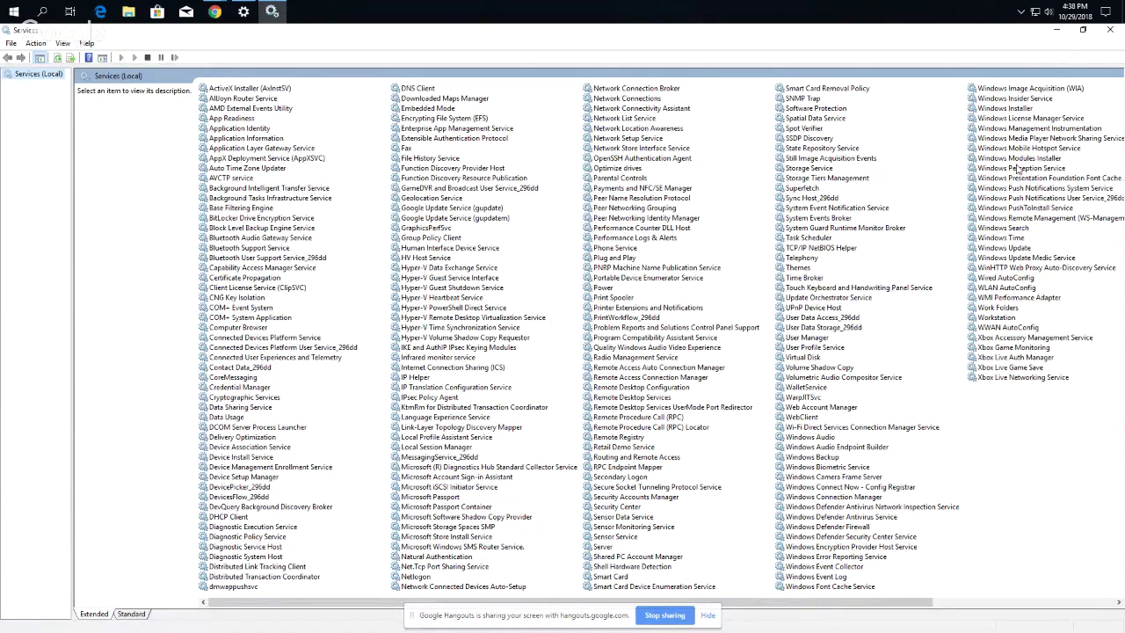
double_click(1014, 239)
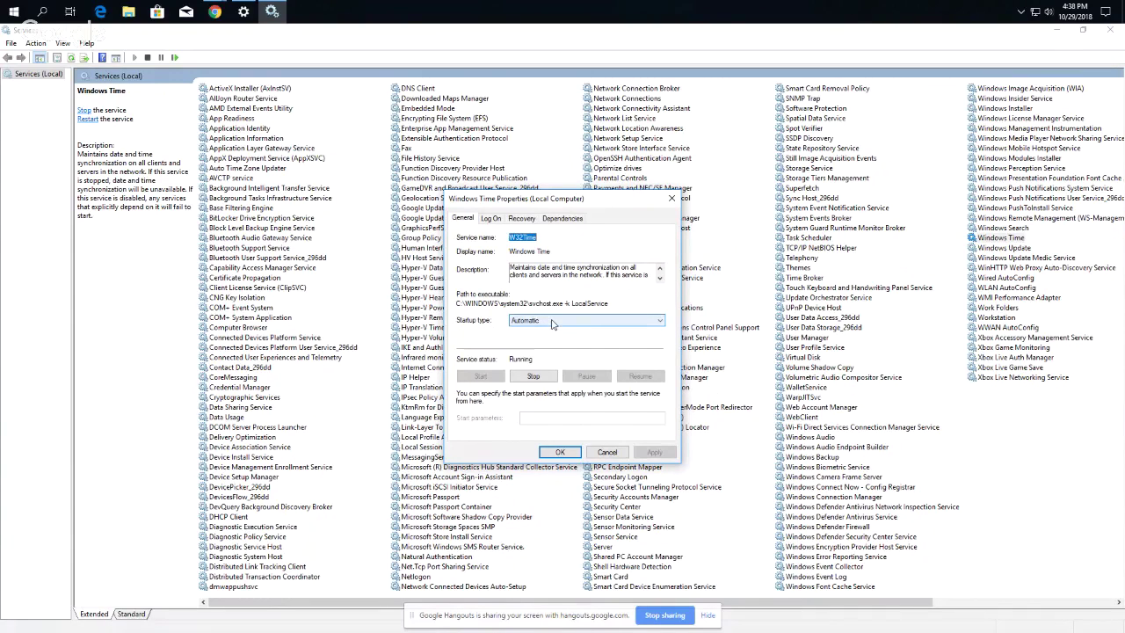
click(552, 324)
click(552, 323)
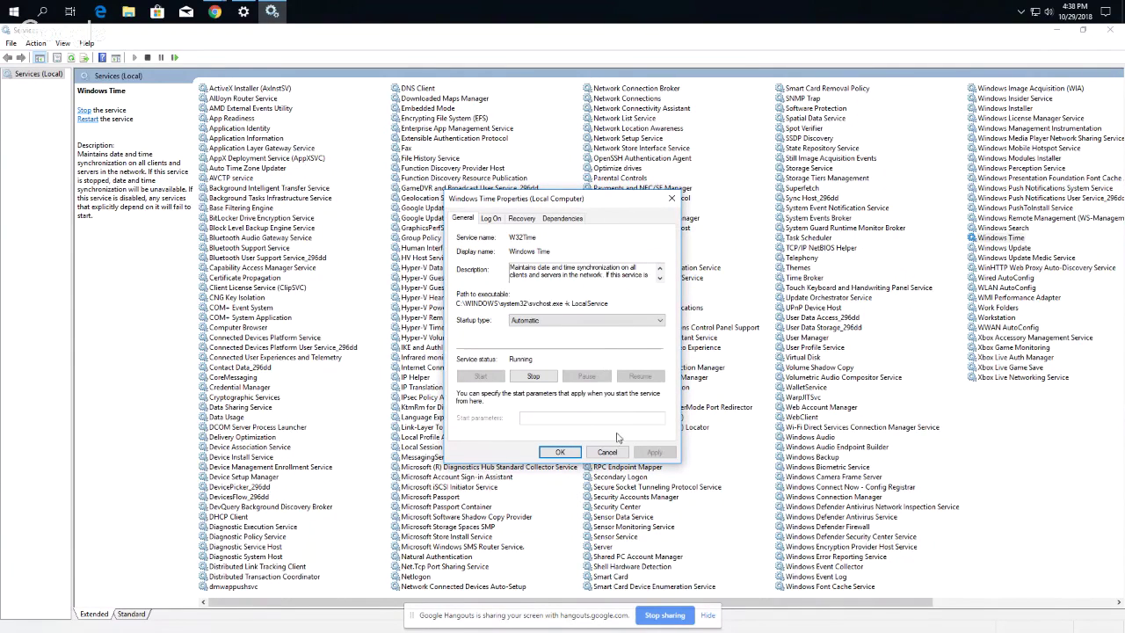
click(561, 451)
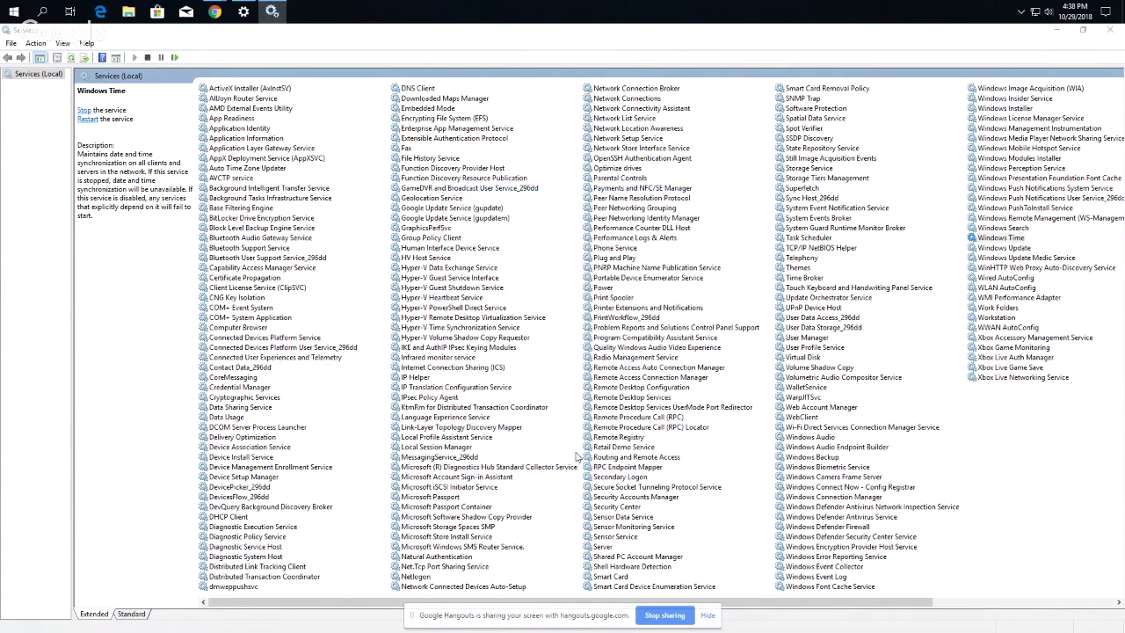
click(1057, 31)
mouse_move(251, 15)
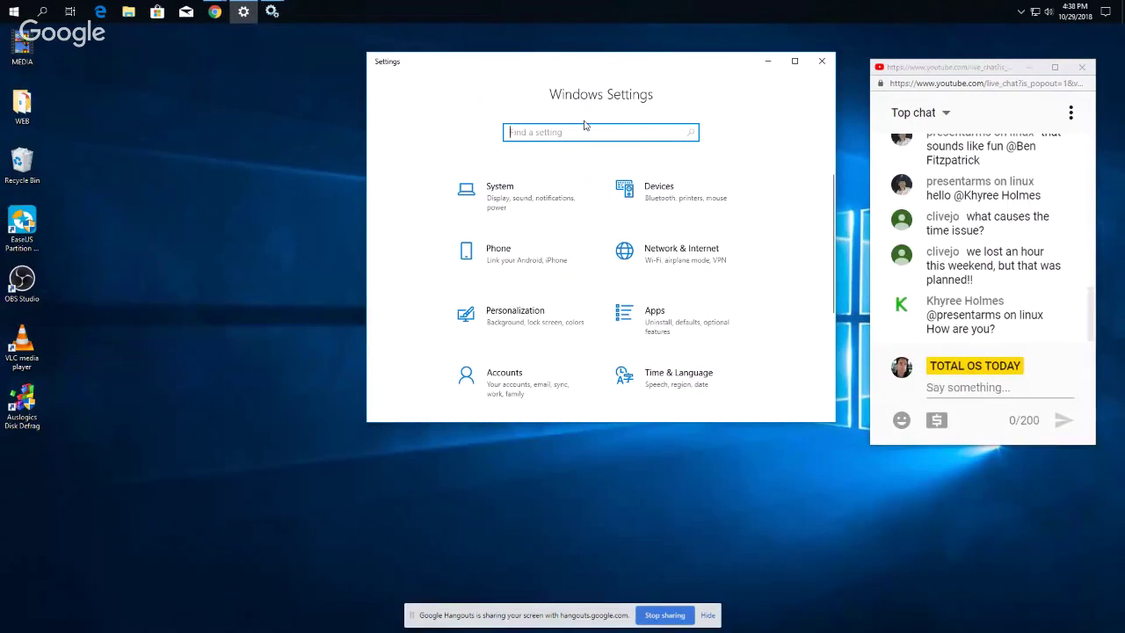
click(284, 13)
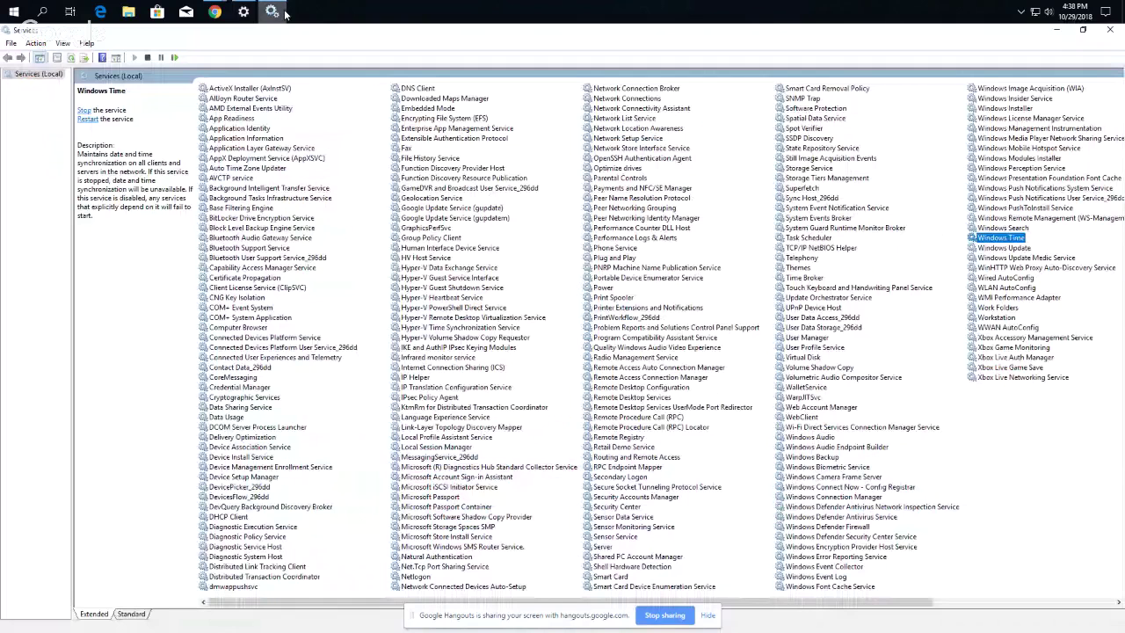
Review the Windows Time service's properties once more, accept them and close Services
double_click(1010, 243)
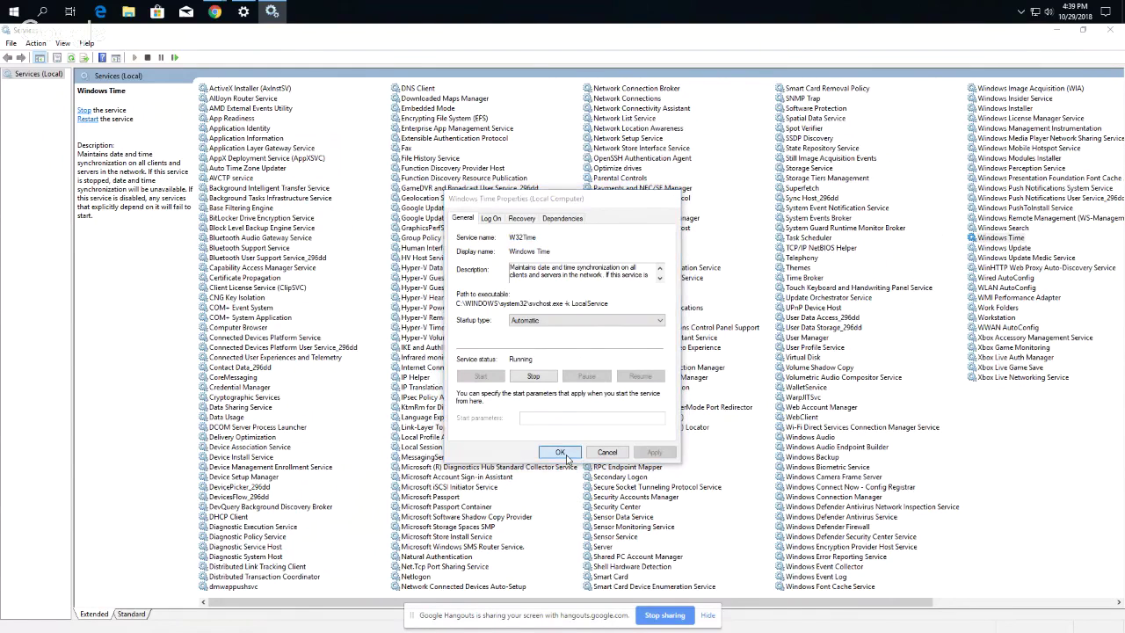
click(560, 452)
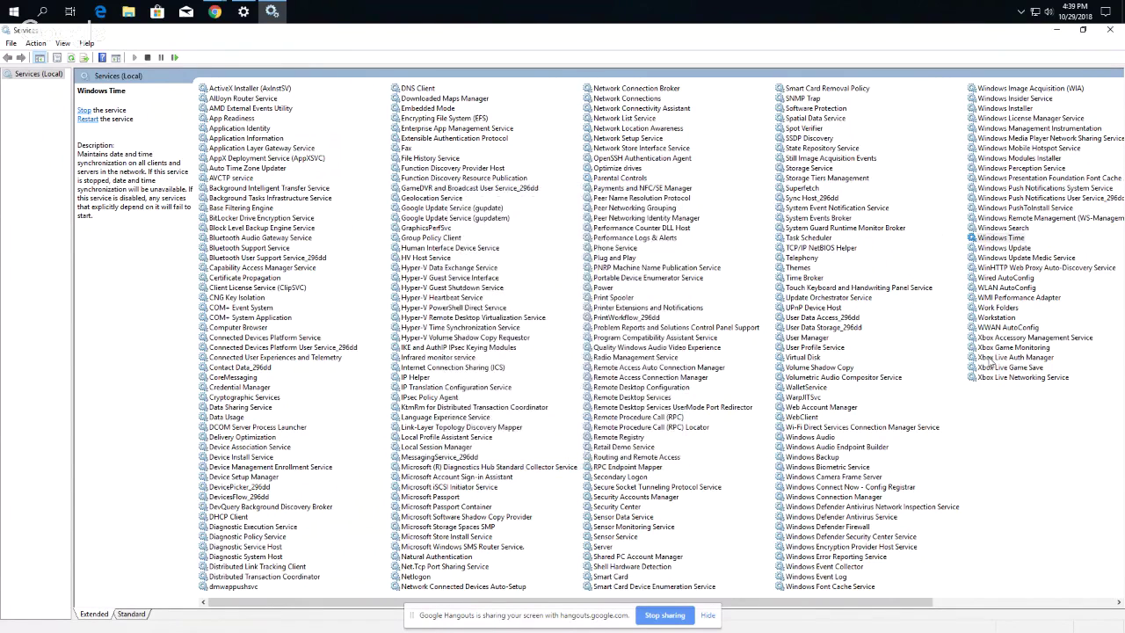
click(1110, 32)
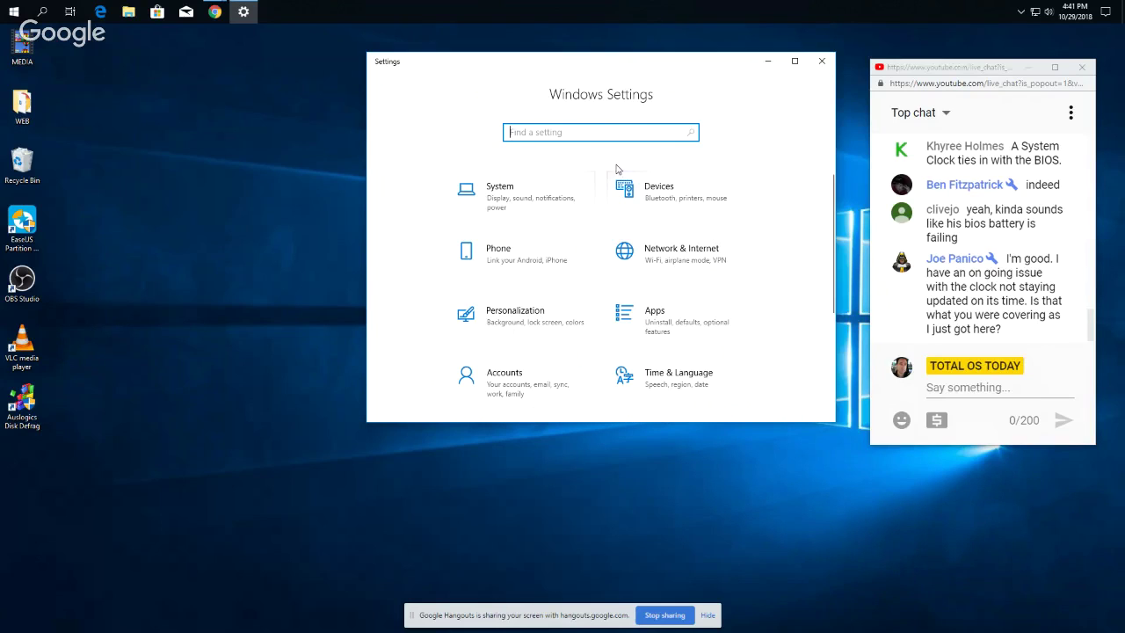
Search the Windows settings for "ser" and open the local services list
scroll(976, 272, up, 2)
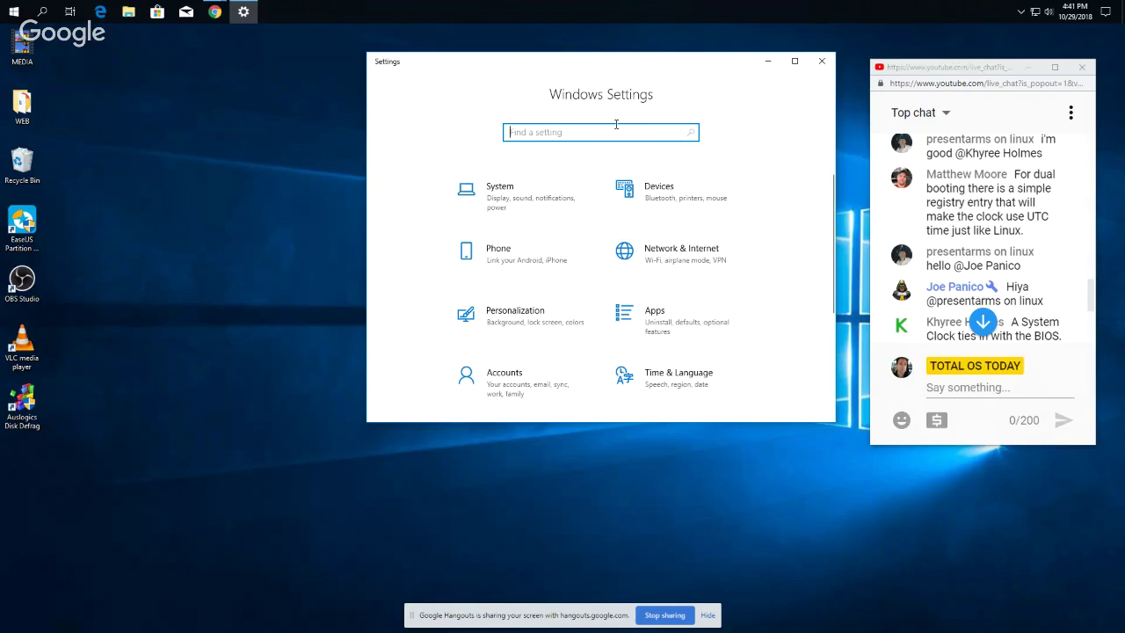
text(ser)
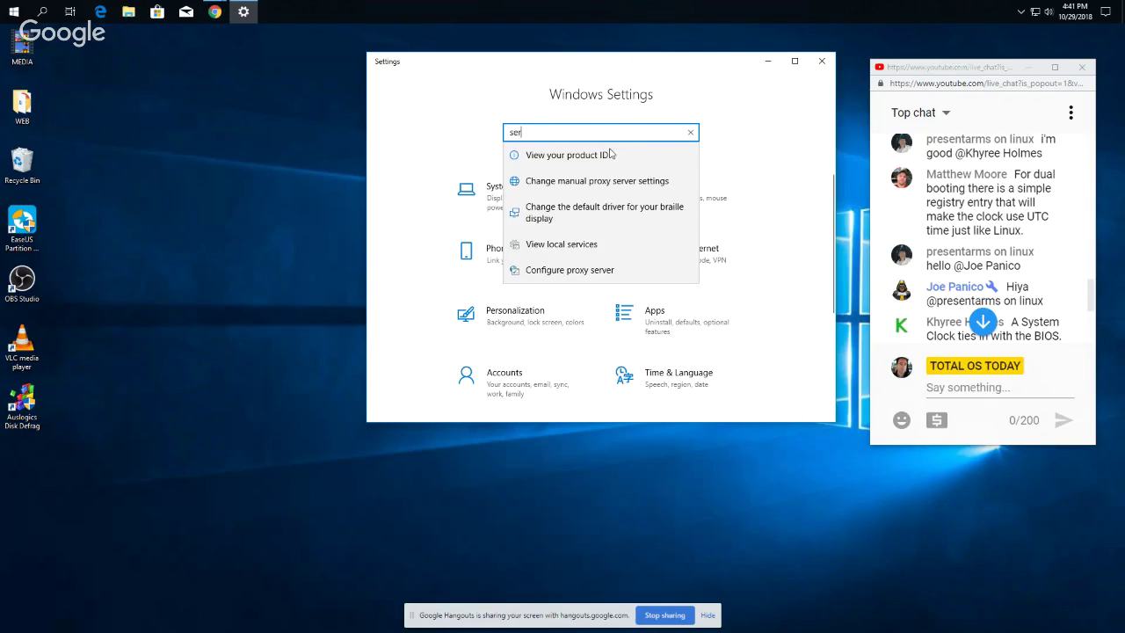
click(587, 252)
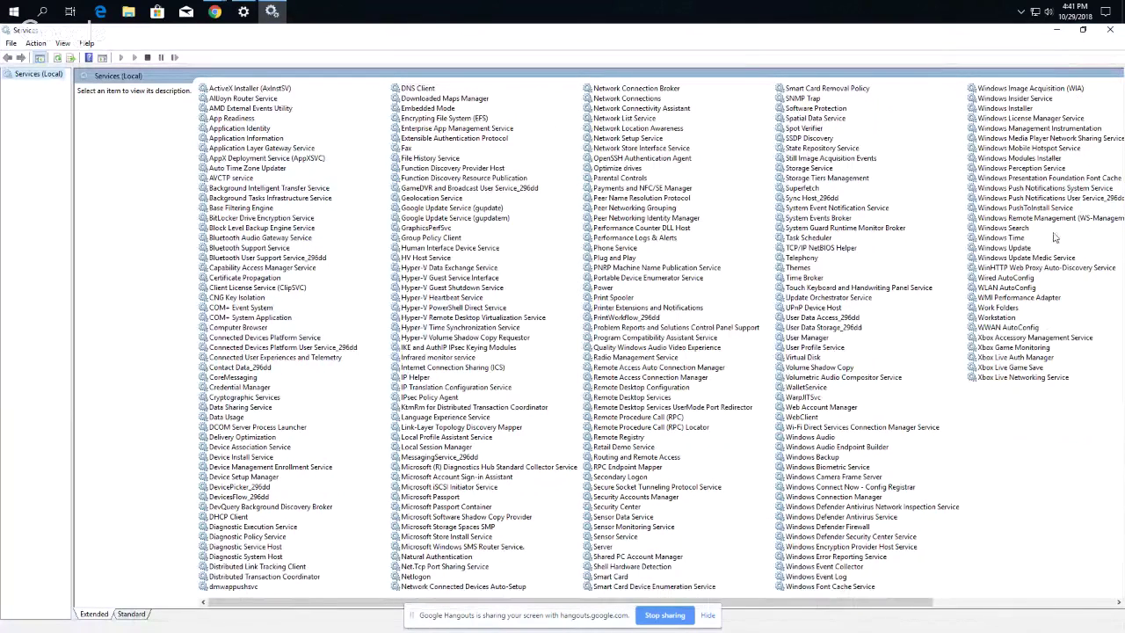
Review the Windows Time service's startup type in its properties, and close the dialog, Services and Settings
double_click(1019, 238)
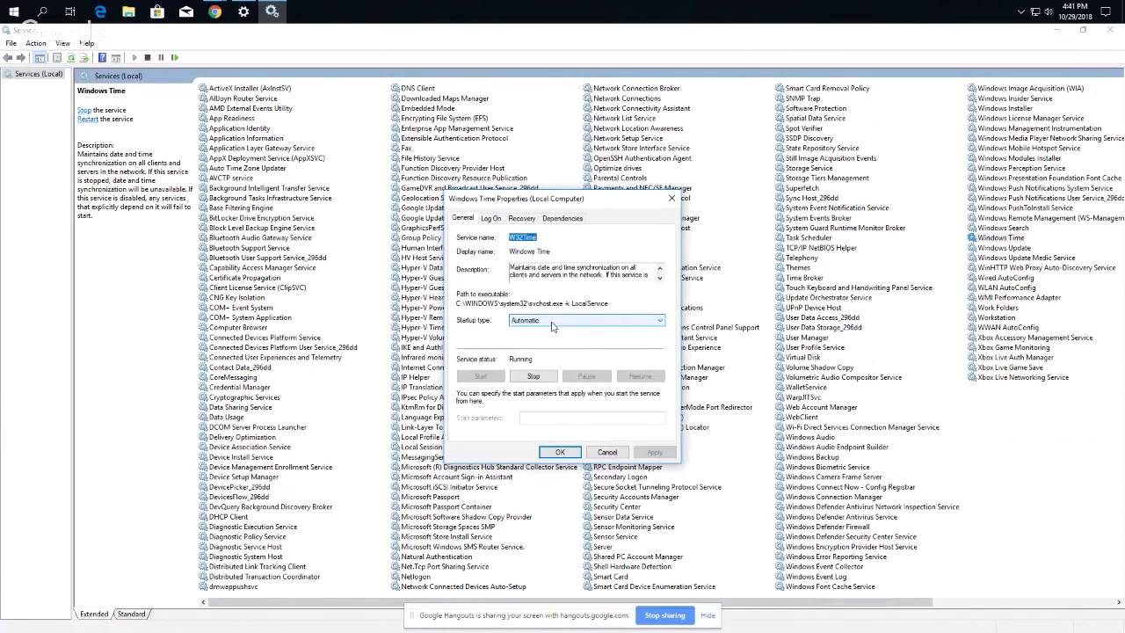
click(551, 322)
click(552, 321)
click(670, 201)
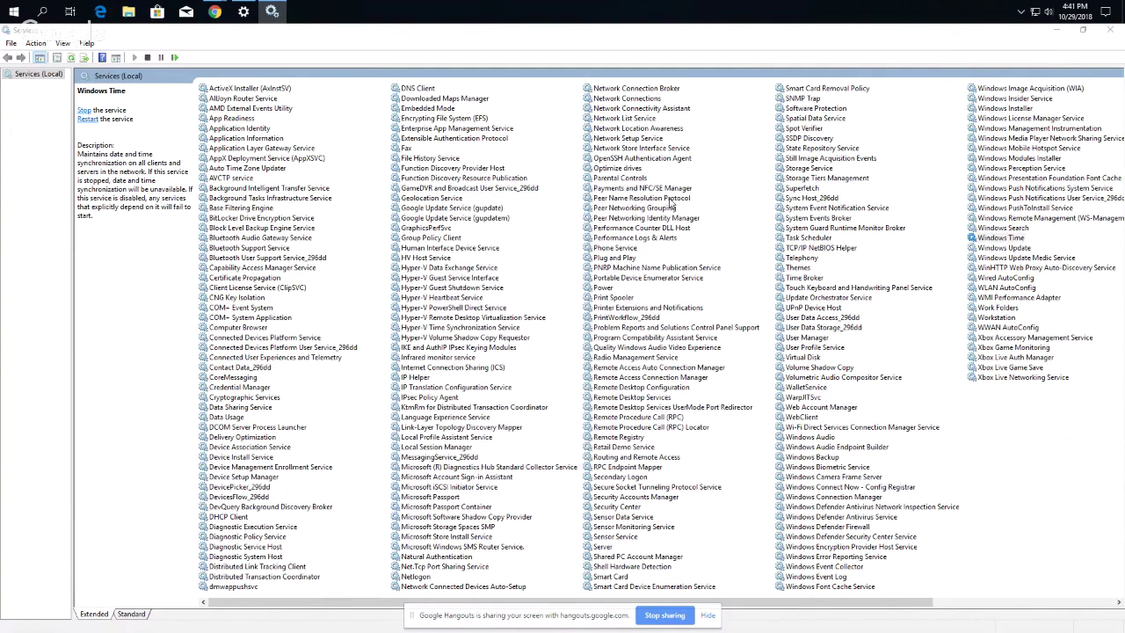
click(1109, 36)
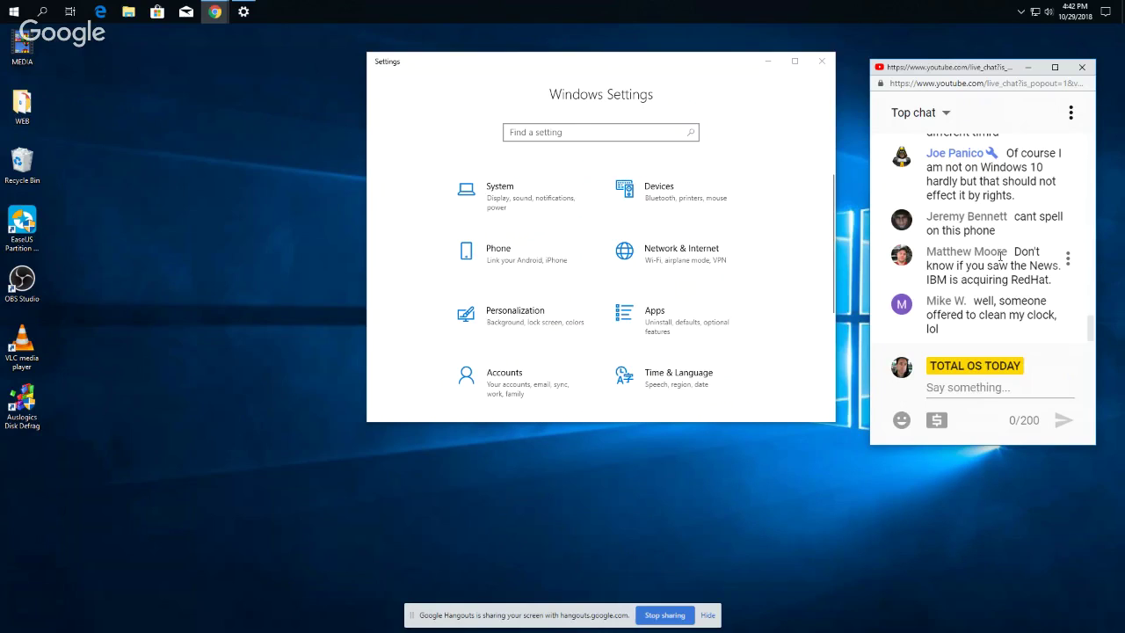
click(825, 66)
click(821, 61)
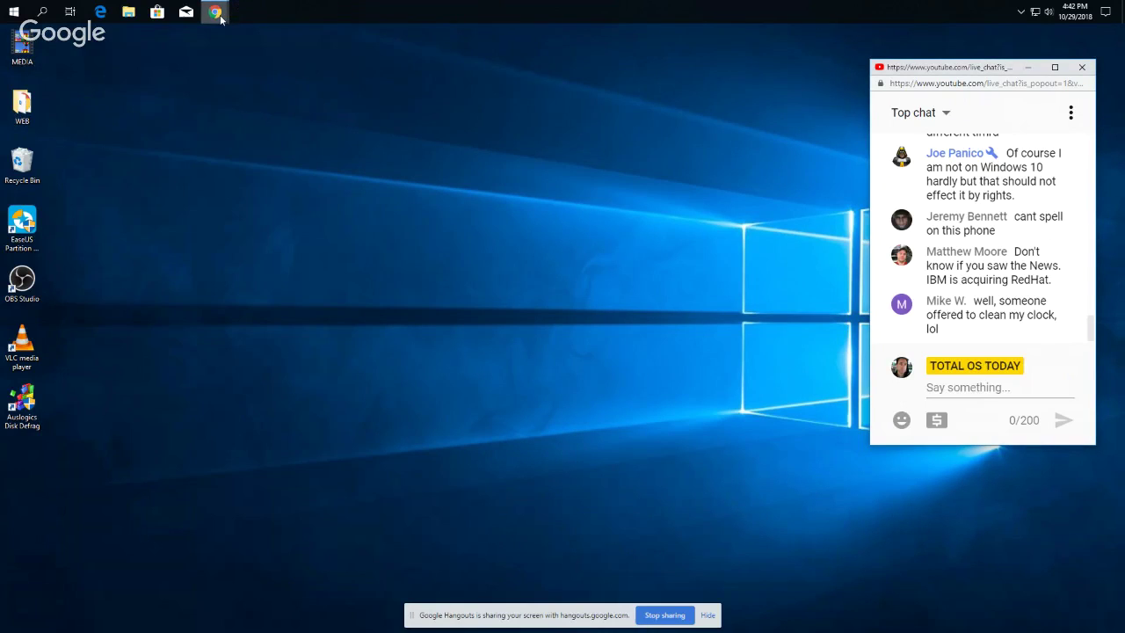
mouse_move(220, 16)
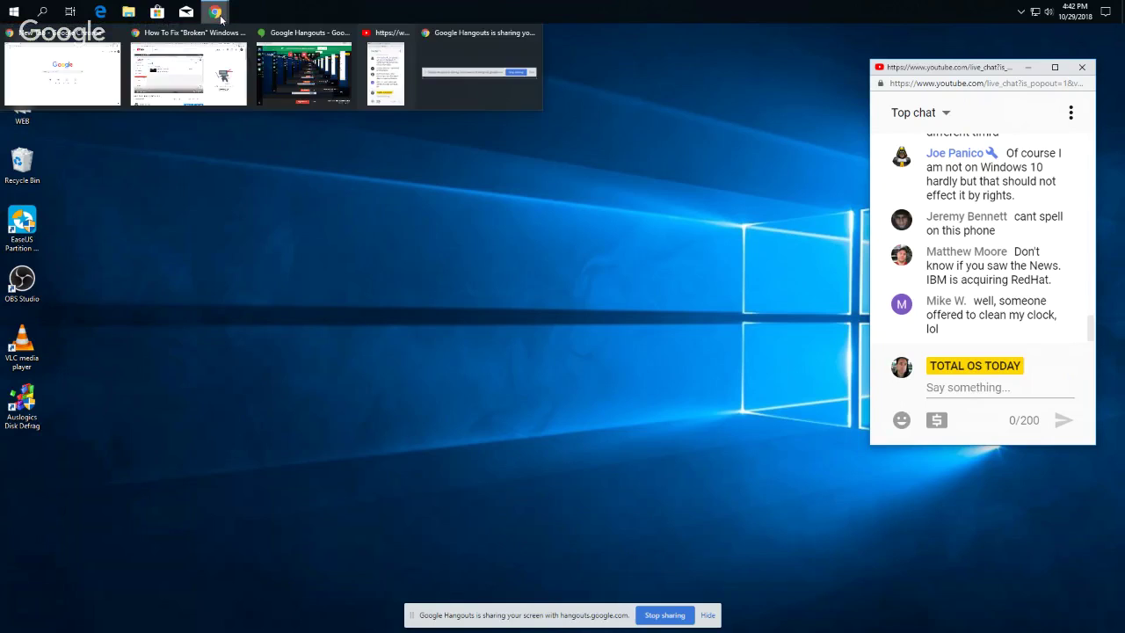
click(94, 77)
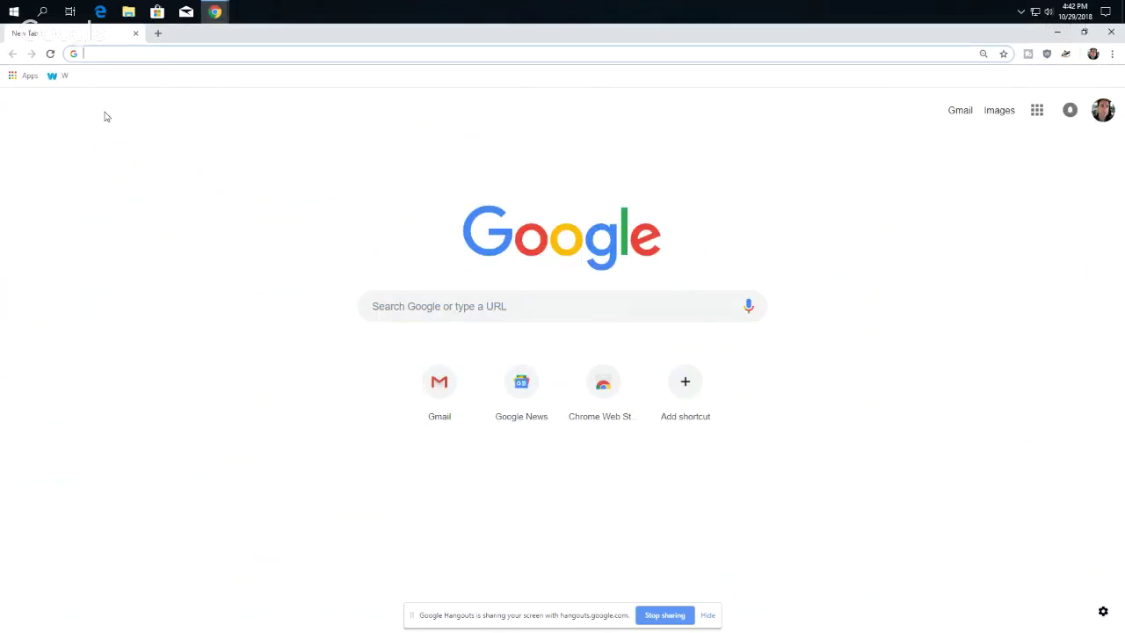
click(1057, 32)
Switch to the Chrome window with the news tabs and look through the "ibm buys red hat" search results
mouse_move(220, 16)
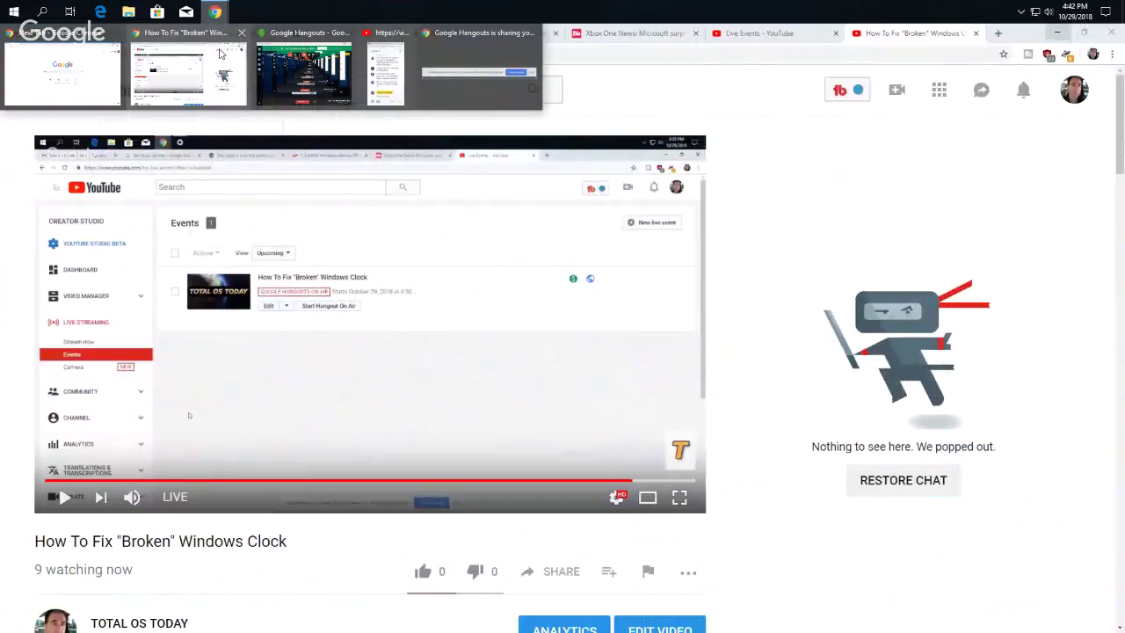
click(220, 52)
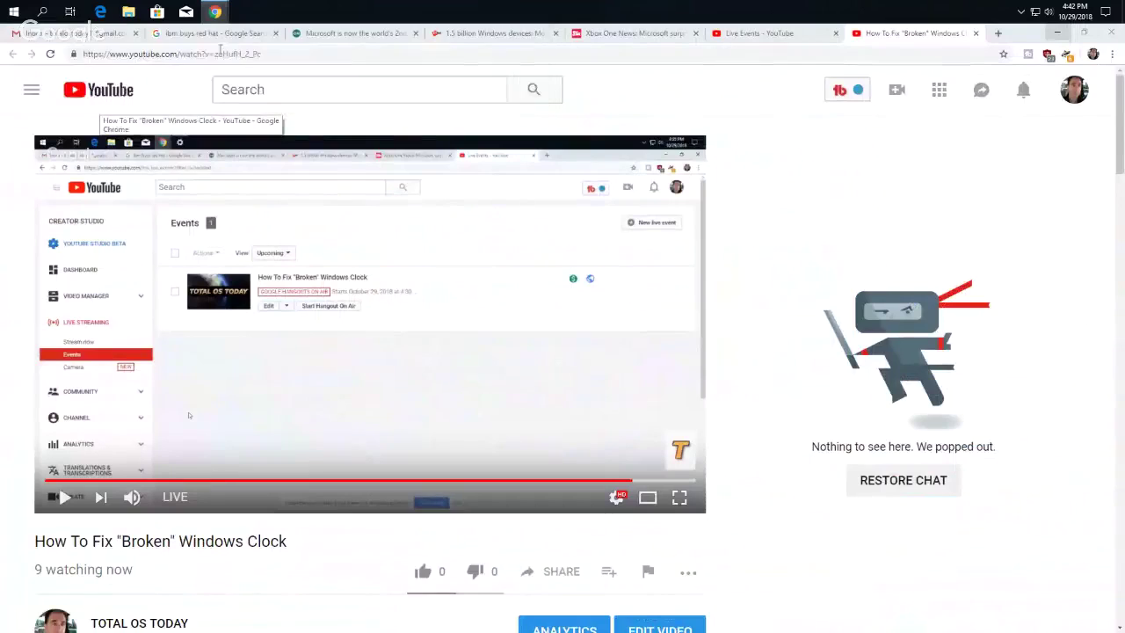
click(158, 35)
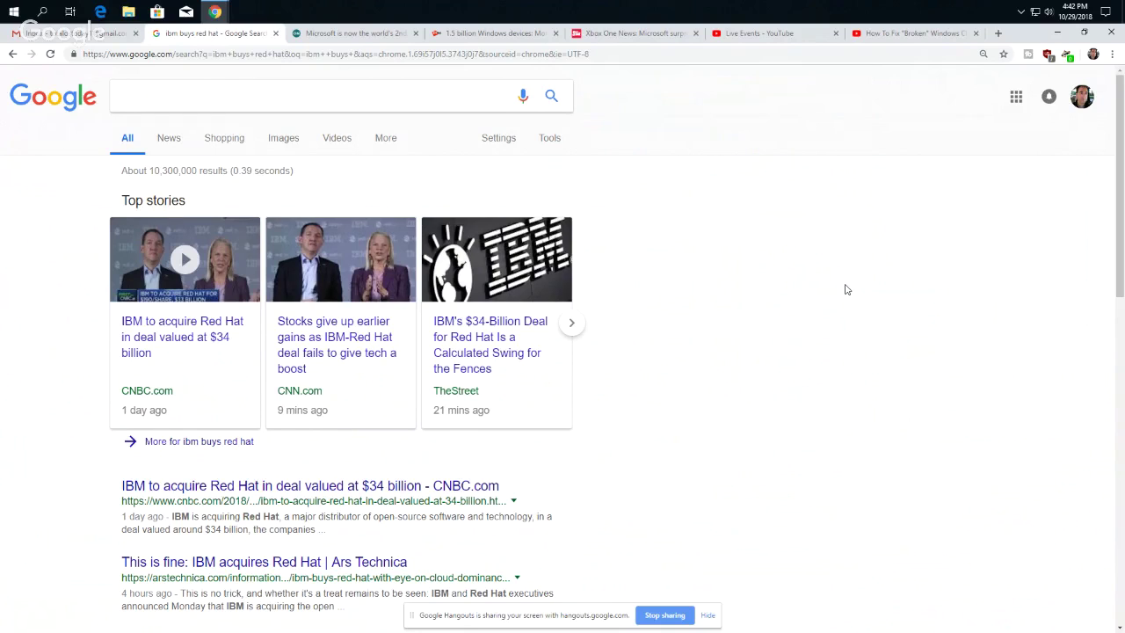
scroll(839, 292, down, 2)
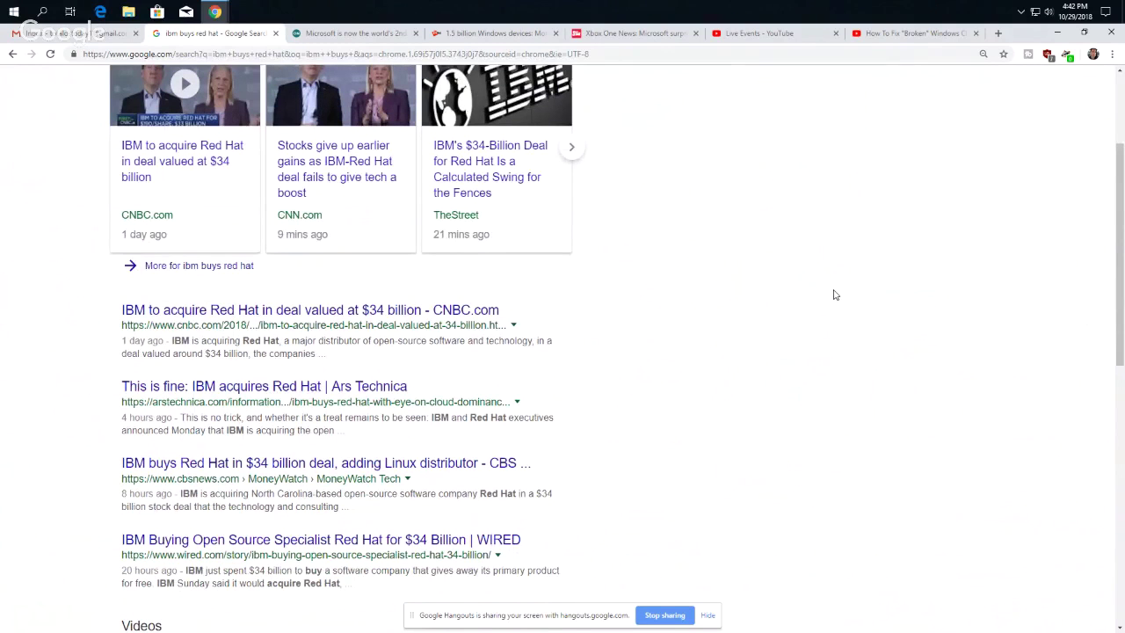
scroll(835, 294, down, 4)
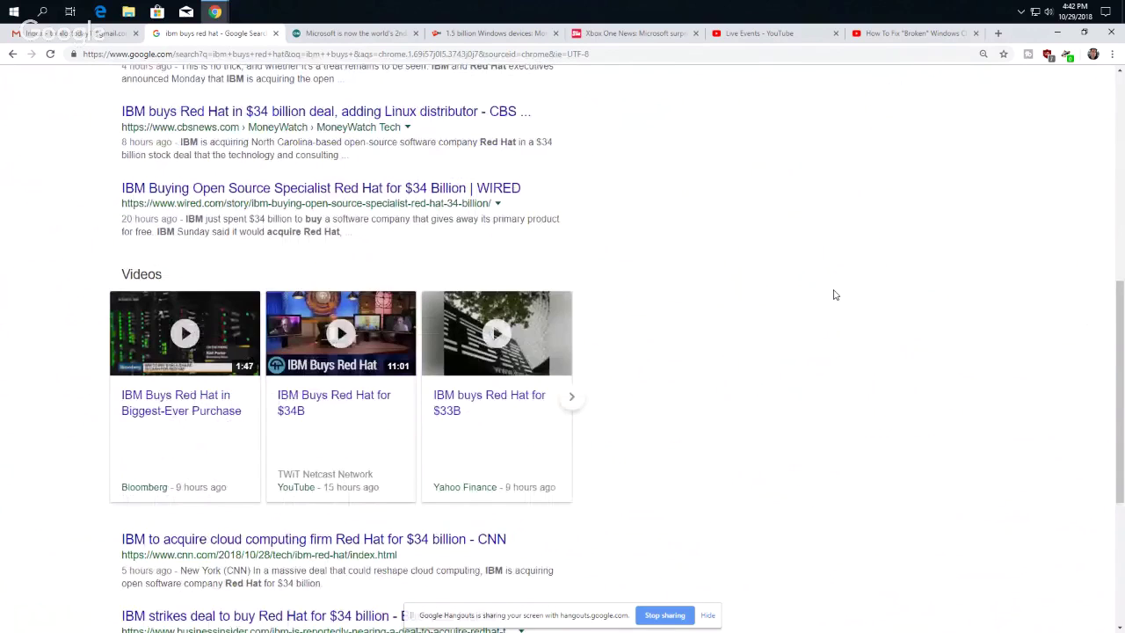
scroll(835, 294, up, 7)
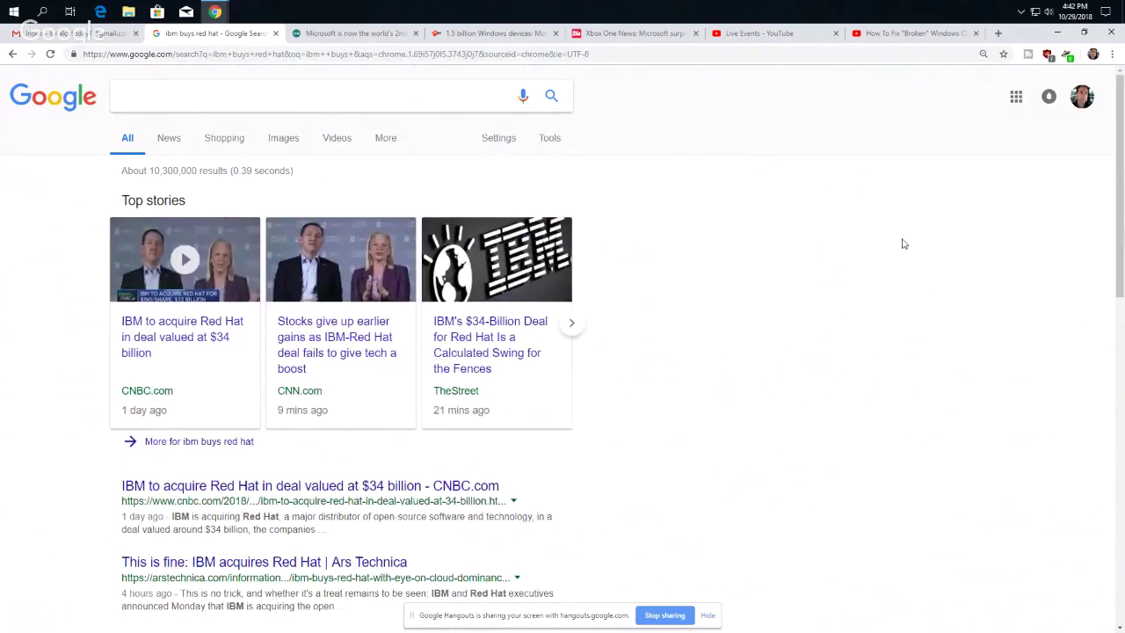
Look through the OnMSFT article about Microsoft becoming the world's 2nd most valuable company
click(372, 38)
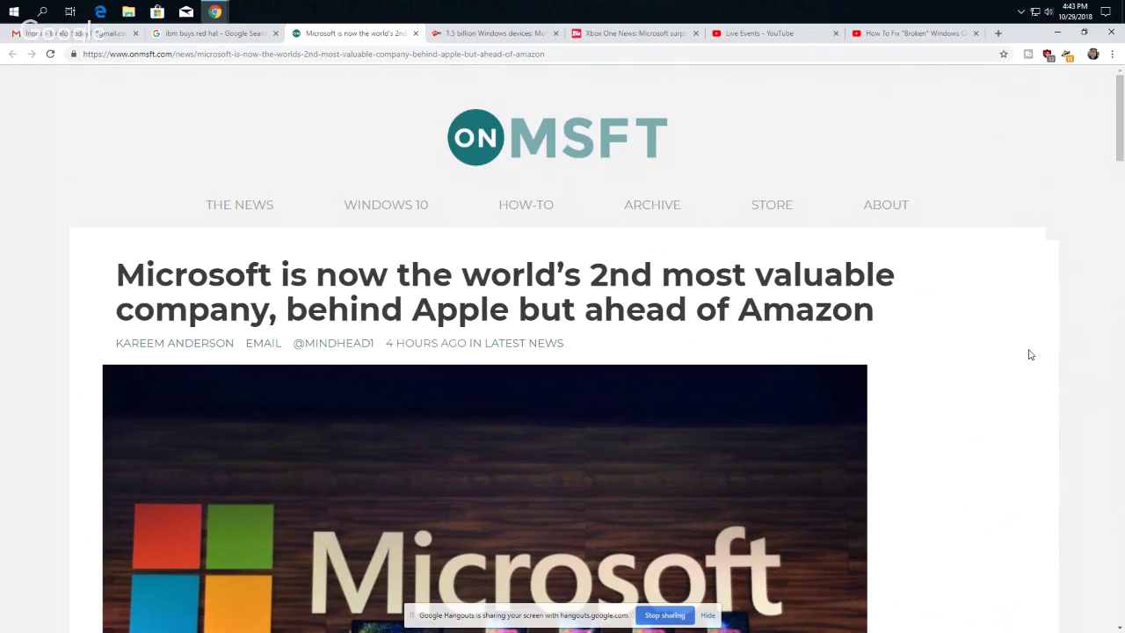
scroll(1031, 354, down, 3)
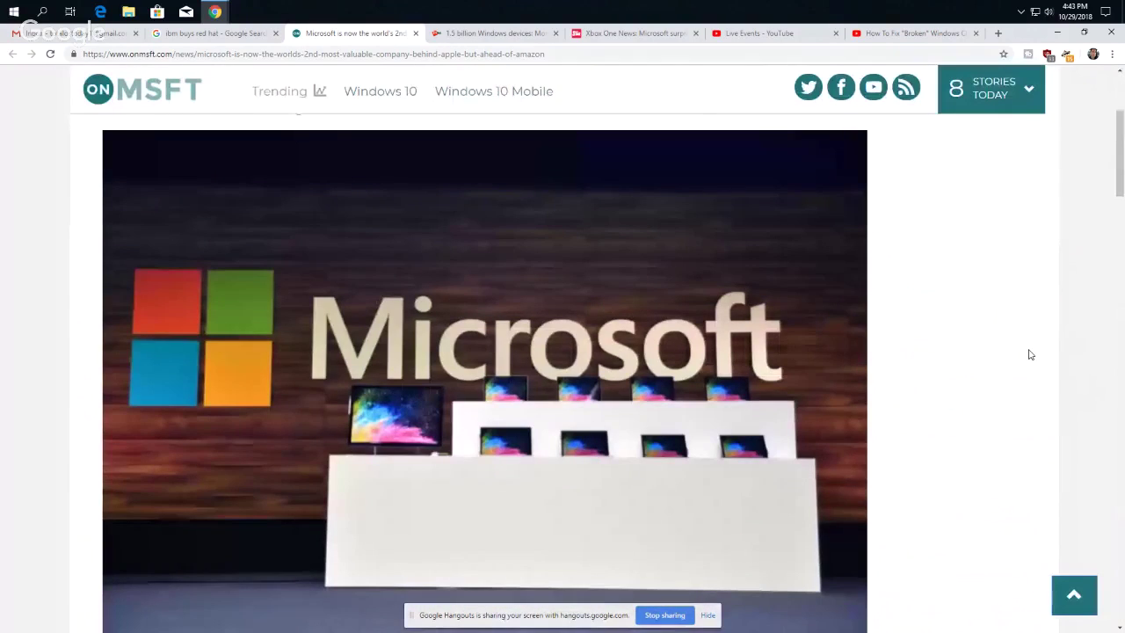
scroll(1031, 354, down, 3)
scroll(1030, 354, down, 1)
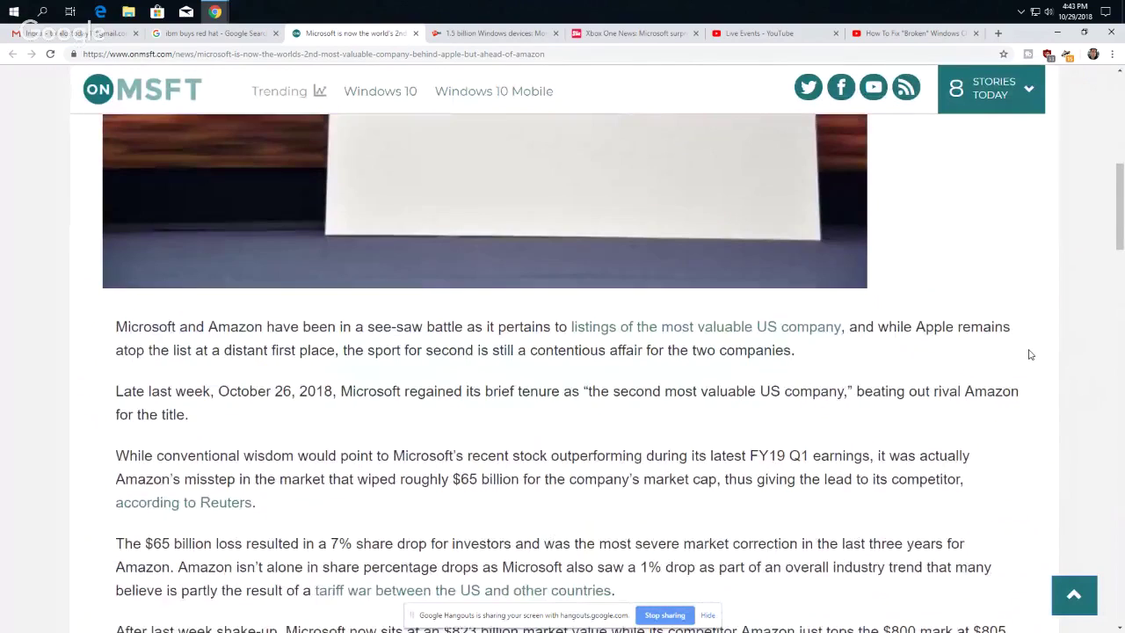
scroll(1031, 354, up, 7)
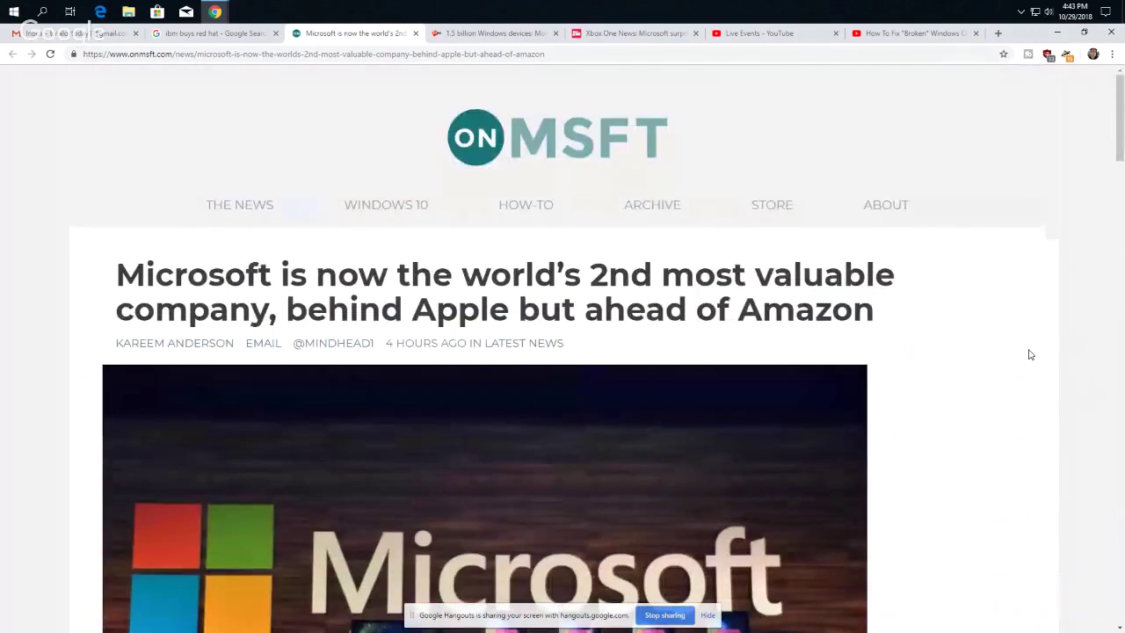
Look over the ZDNet article on 1.5 billion Windows devices
click(534, 31)
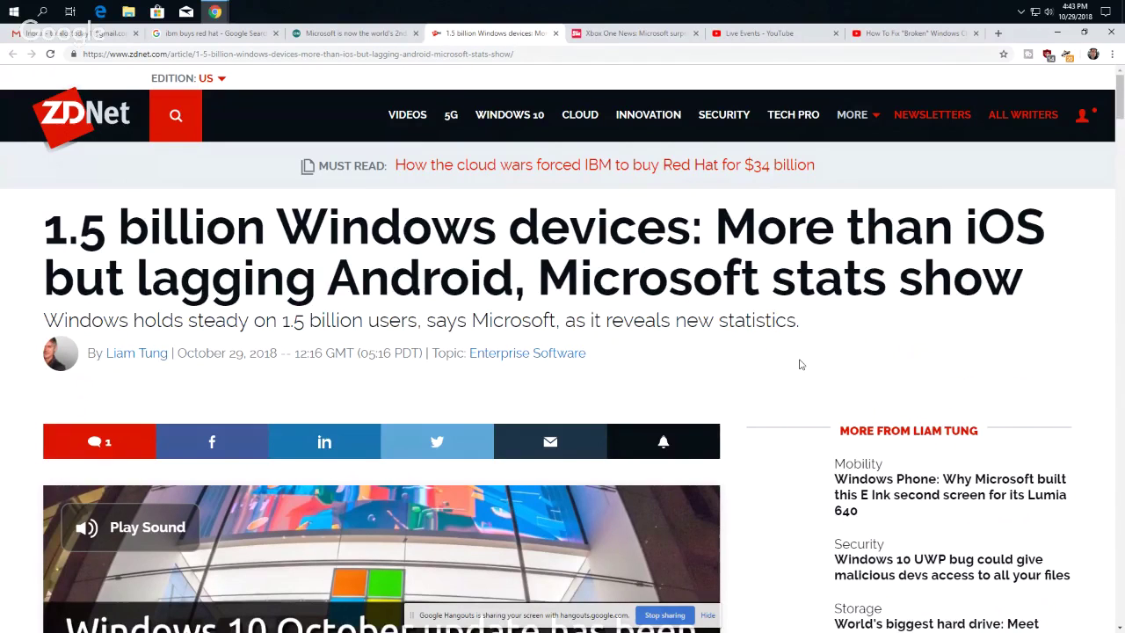
scroll(800, 364, down, 3)
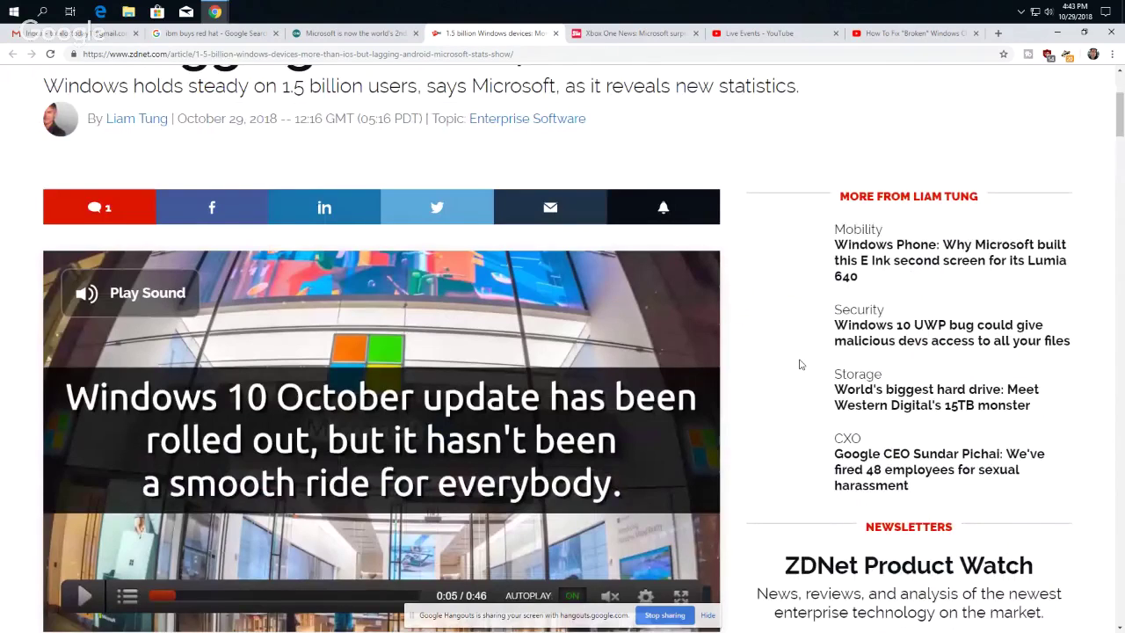
scroll(801, 364, up, 3)
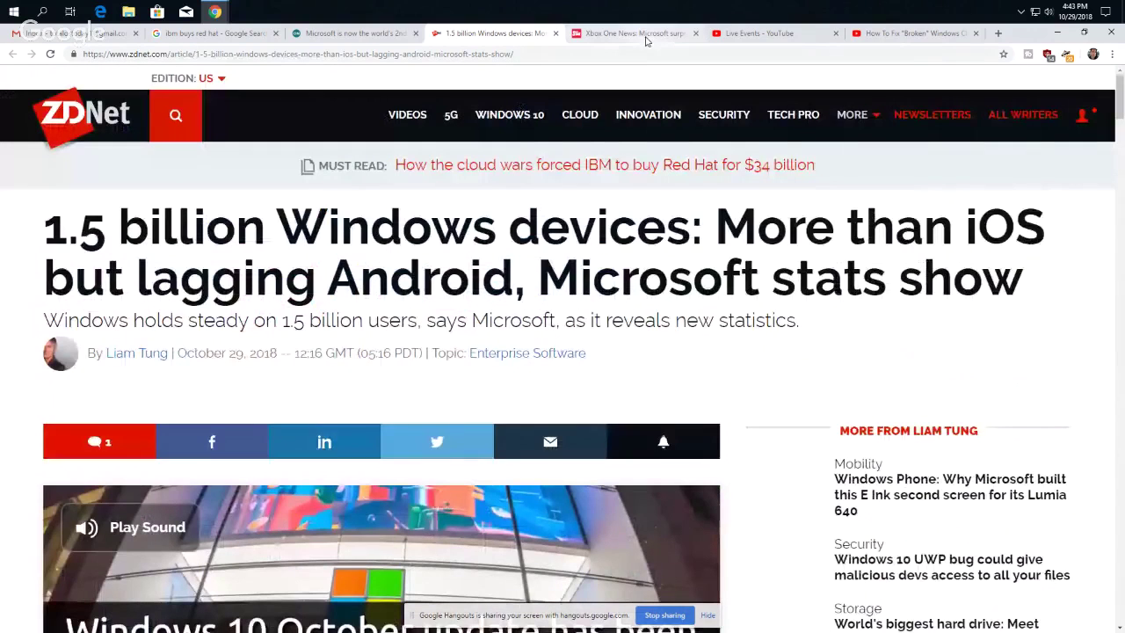
Show the Daily Star article on the Xbox console announcement and dismiss its breaking news banner
click(634, 34)
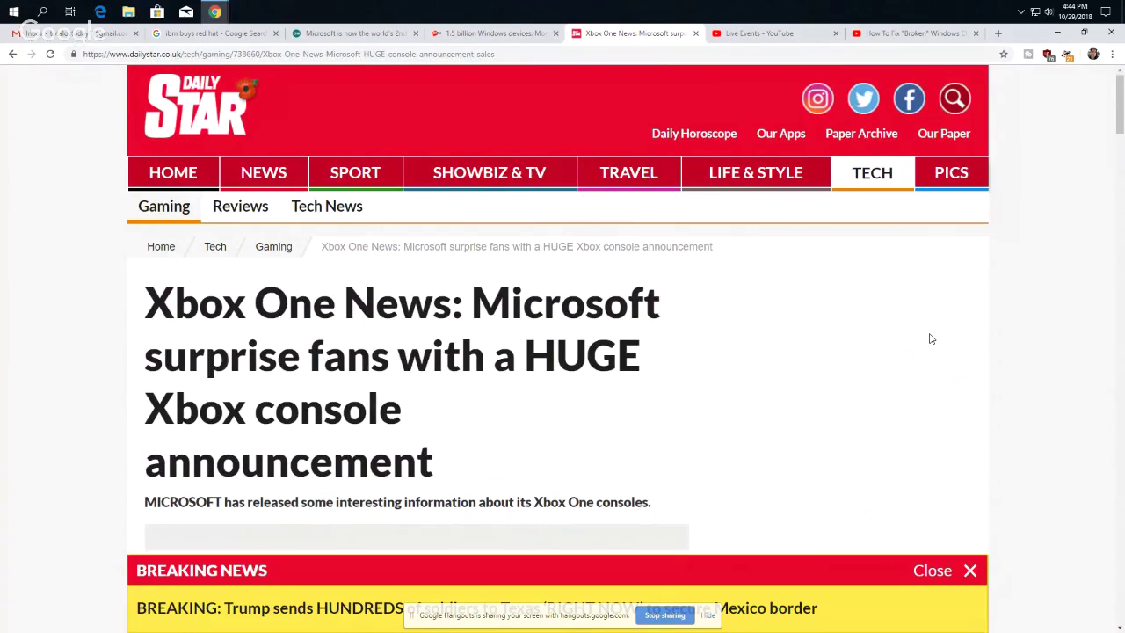
scroll(930, 338, down, 10)
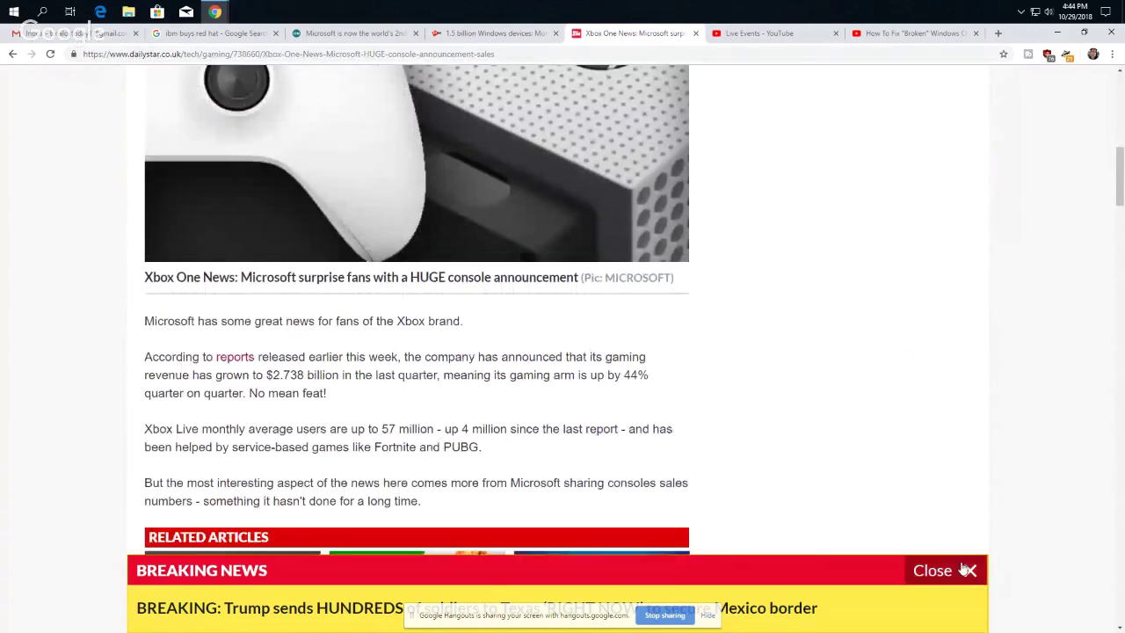
click(966, 570)
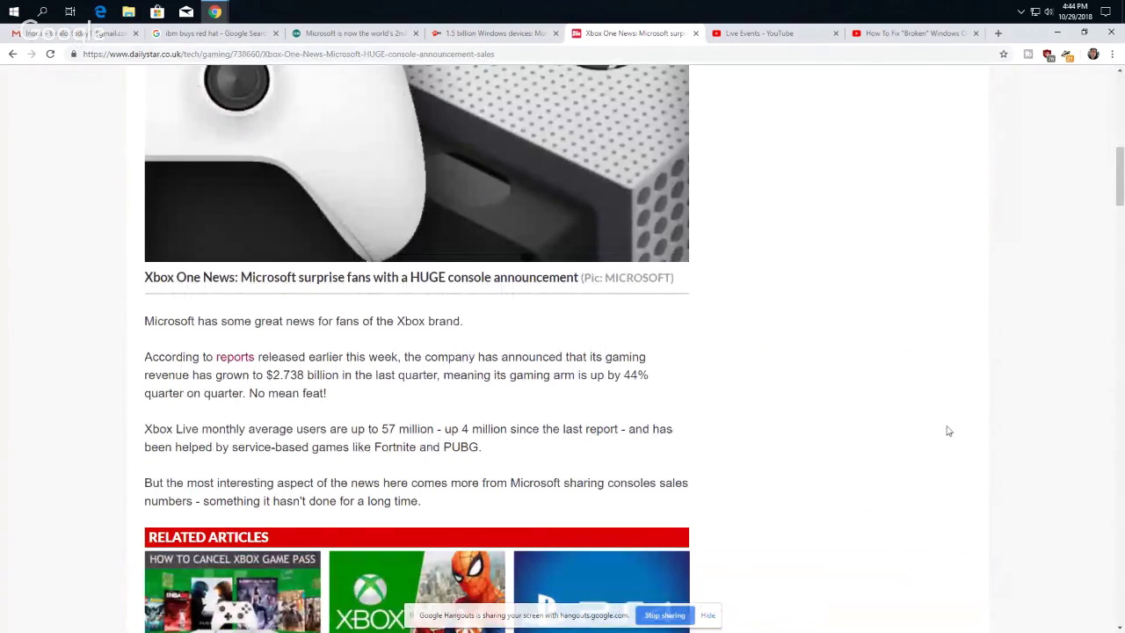
Read through the Xbox One News article, examining its details on gaming revenue, Xbox Live users and console sales
scroll(934, 370, down, 3)
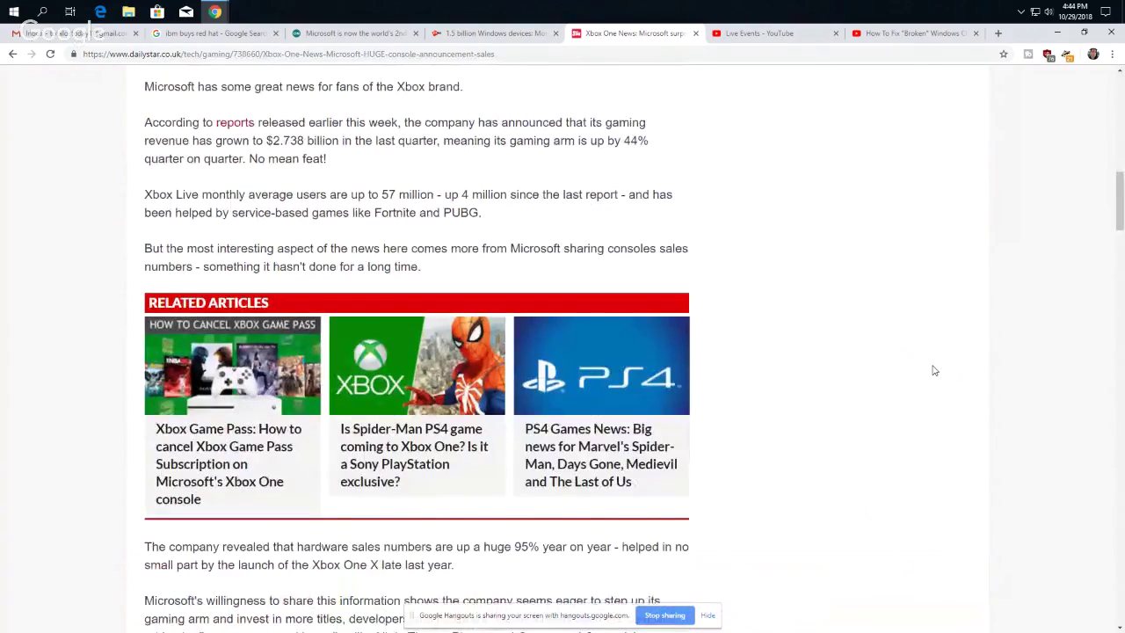
scroll(934, 370, down, 2)
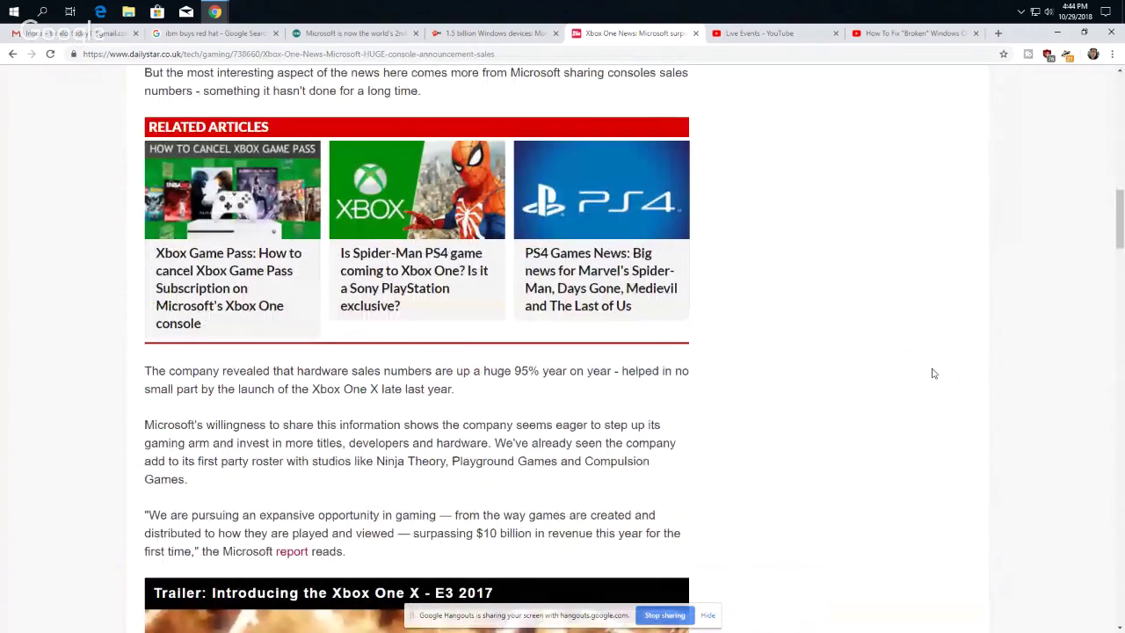
scroll(934, 373, down, 2)
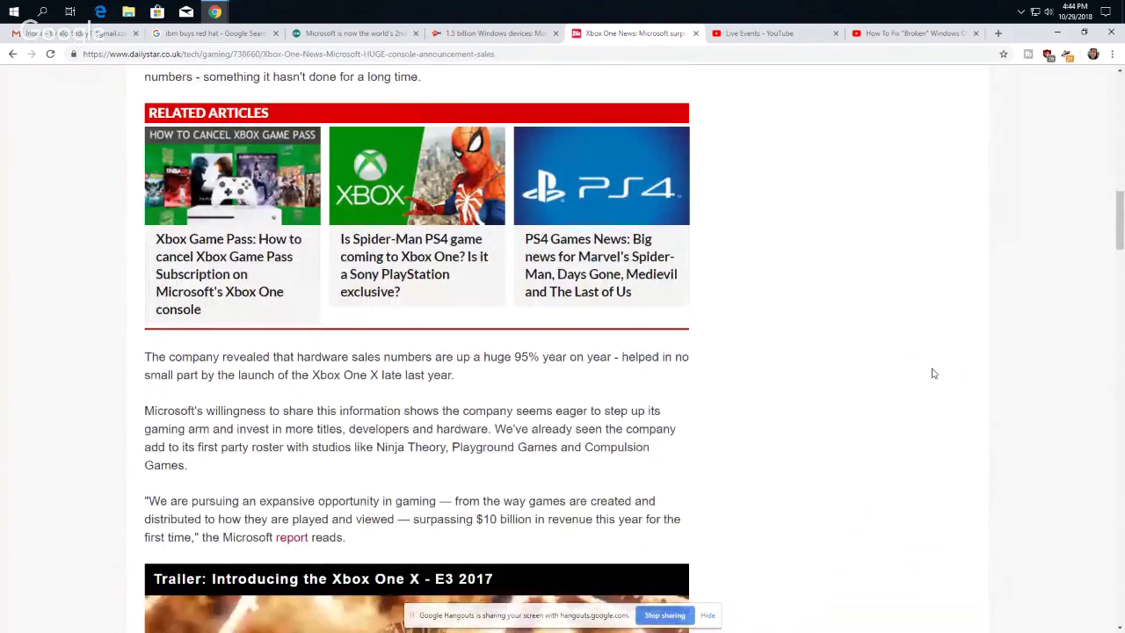
scroll(934, 373, down, 3)
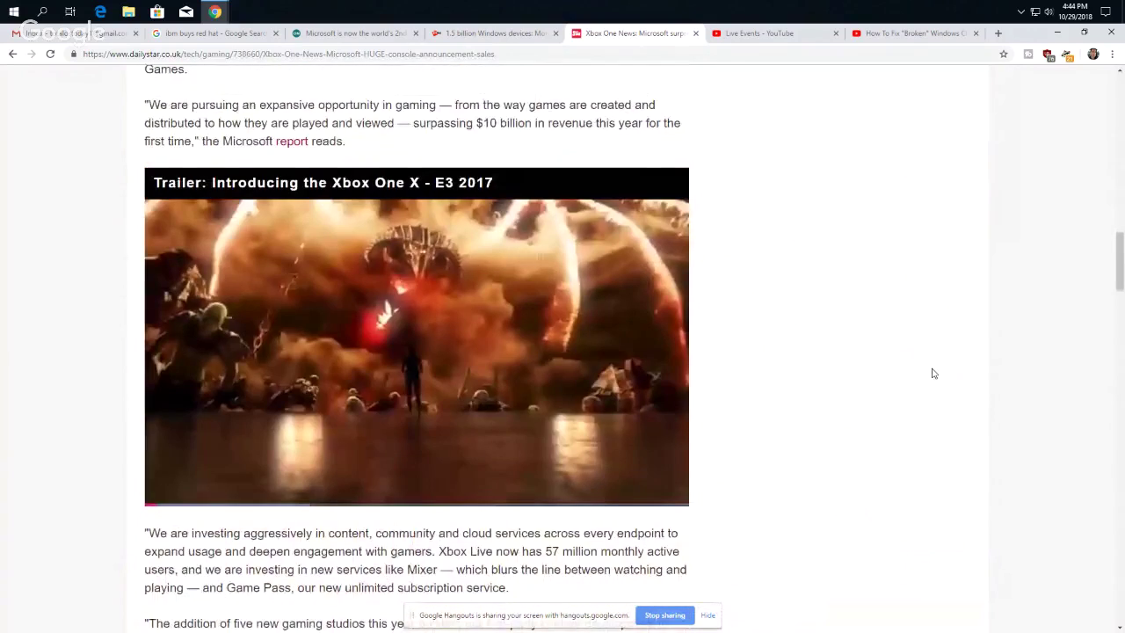
scroll(934, 373, down, 8)
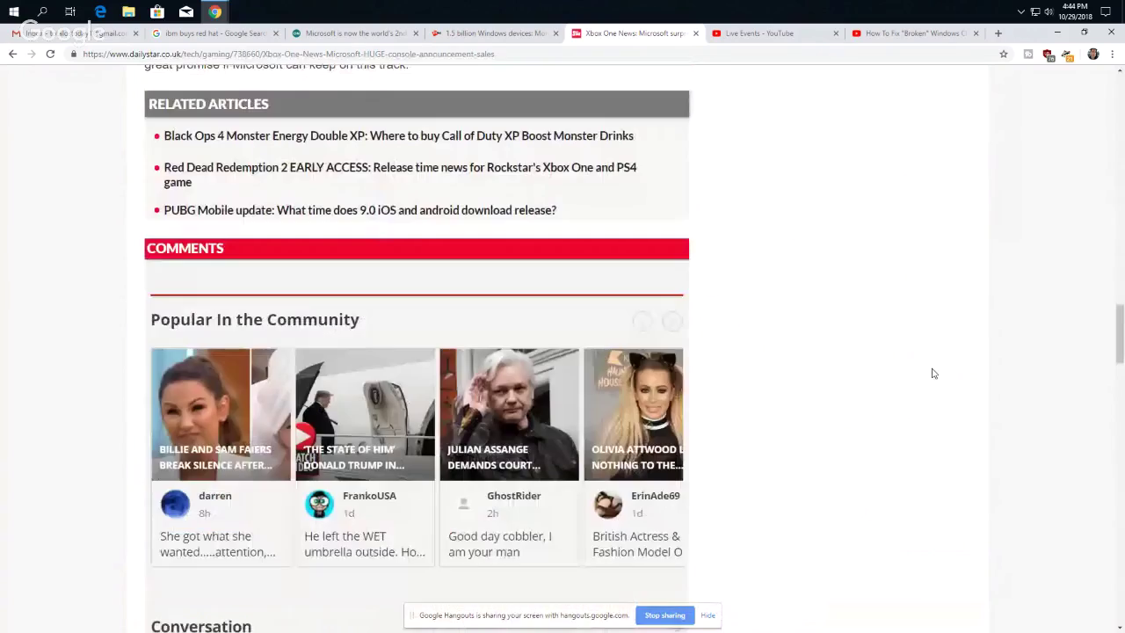
scroll(934, 373, down, 3)
scroll(934, 374, up, 4)
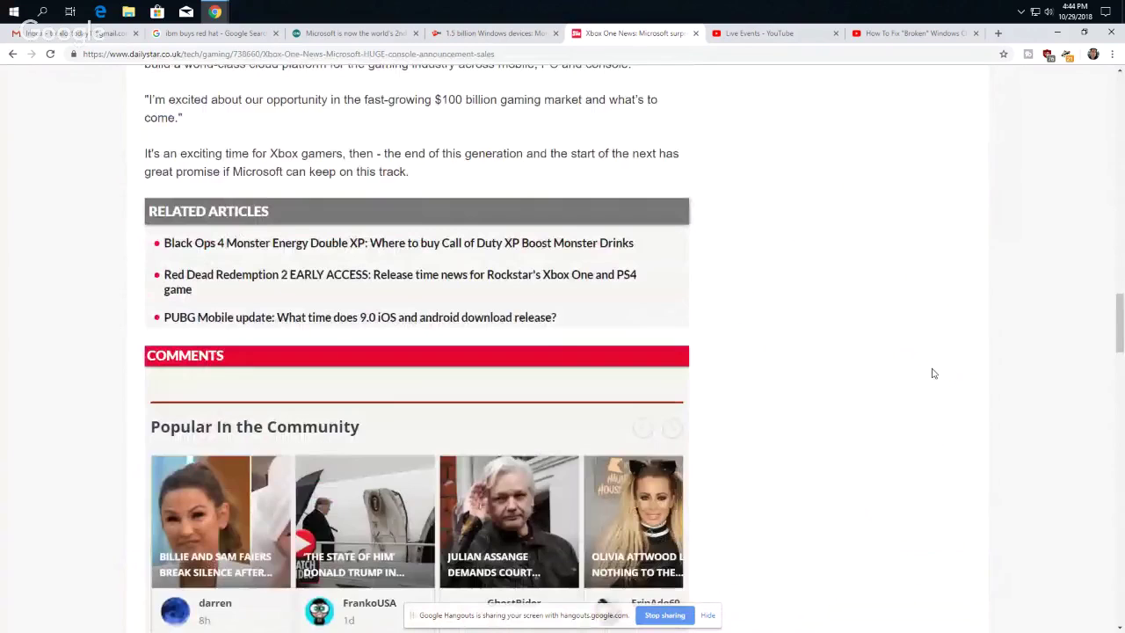
scroll(934, 373, up, 12)
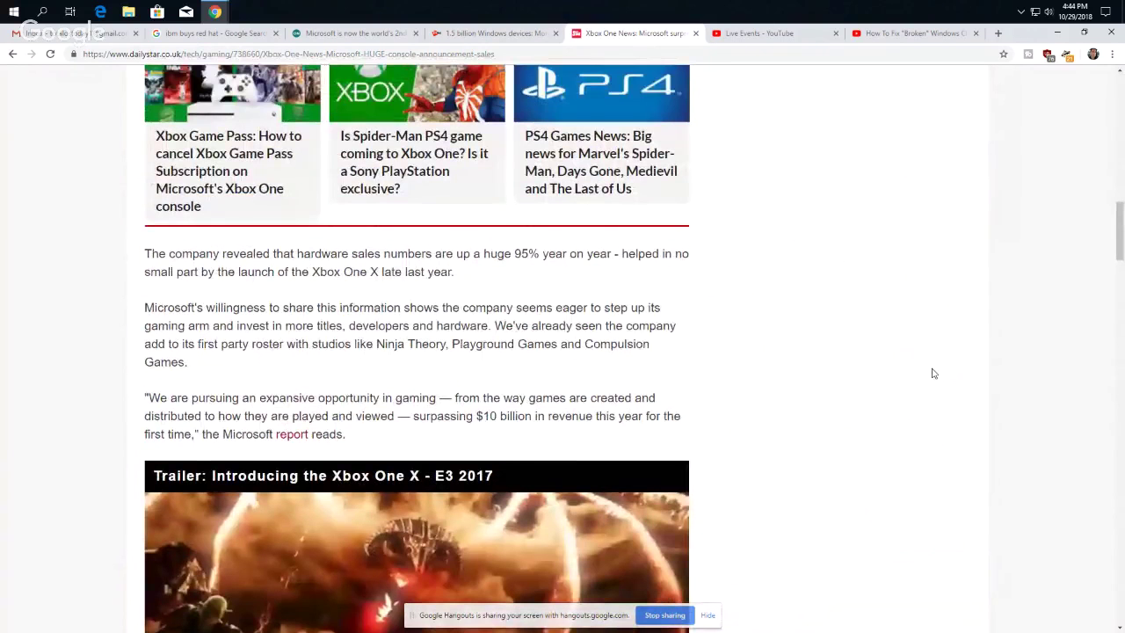
scroll(934, 373, up, 3)
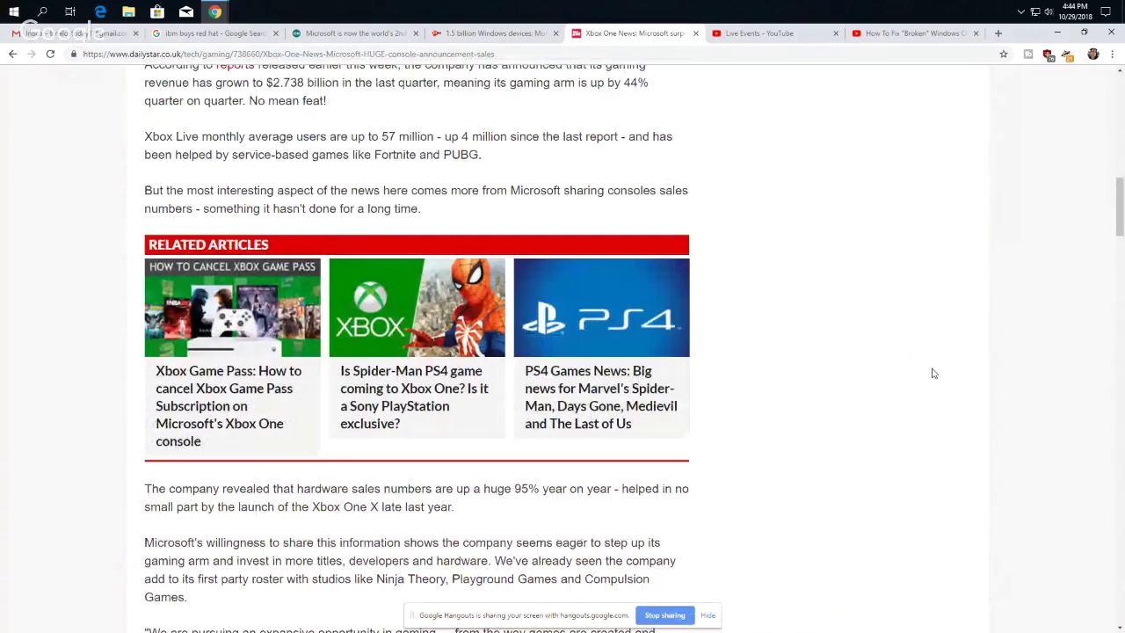
scroll(934, 373, up, 10)
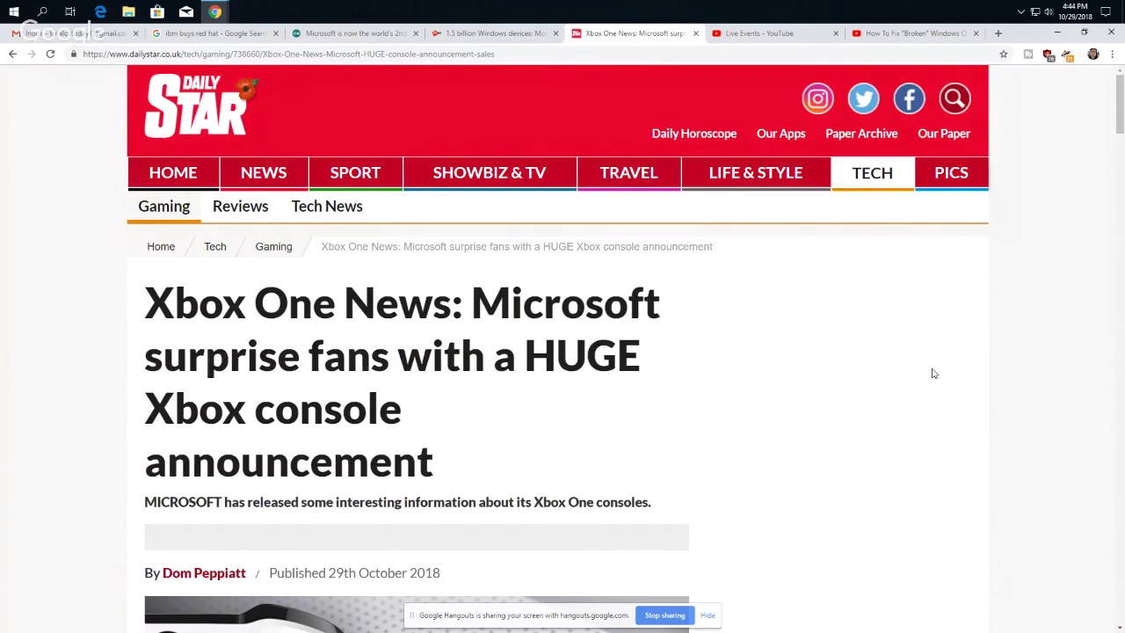
scroll(933, 373, down, 1)
scroll(933, 373, down, 6)
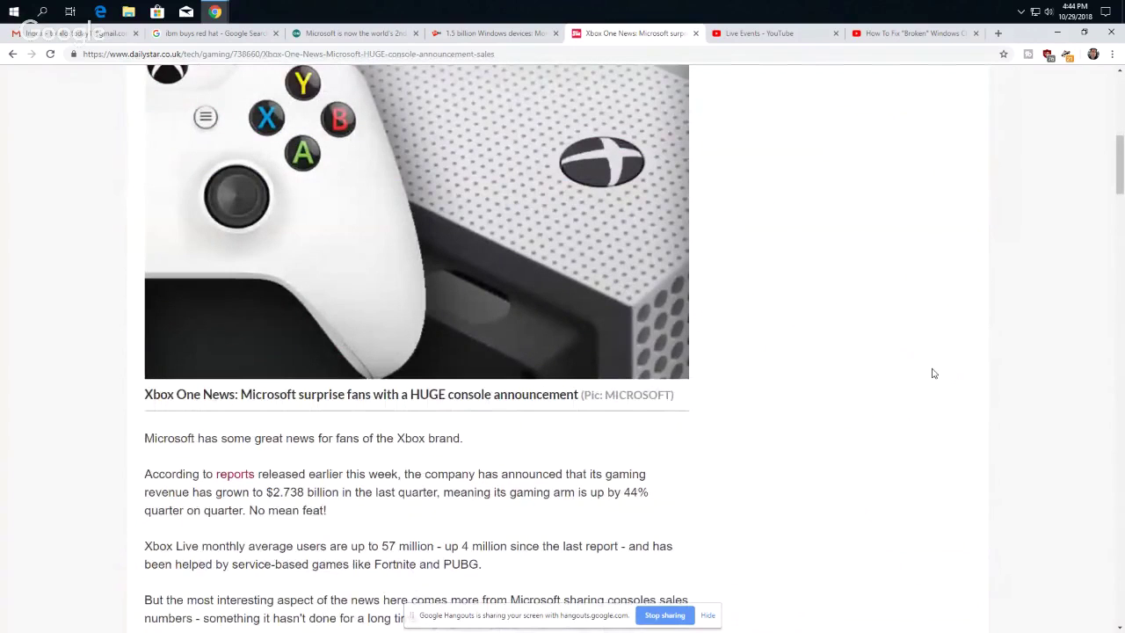
Minimize the news browser window and read back through the live chat comments about IBM acquiring Red Hat
scroll(933, 374, up, 6)
click(1057, 33)
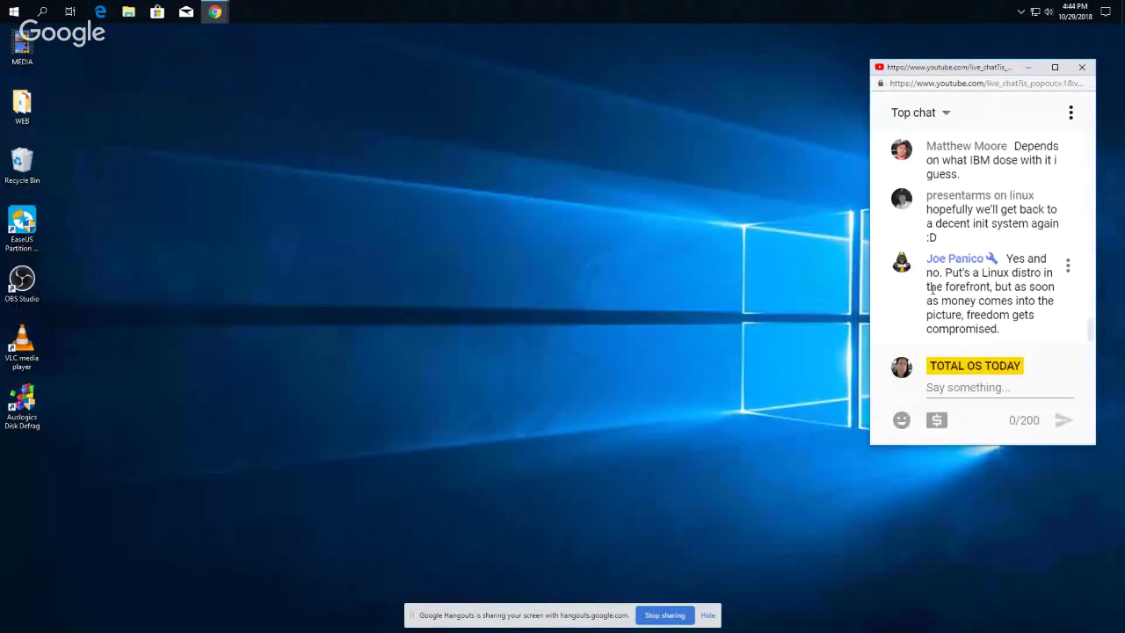
scroll(966, 276, up, 3)
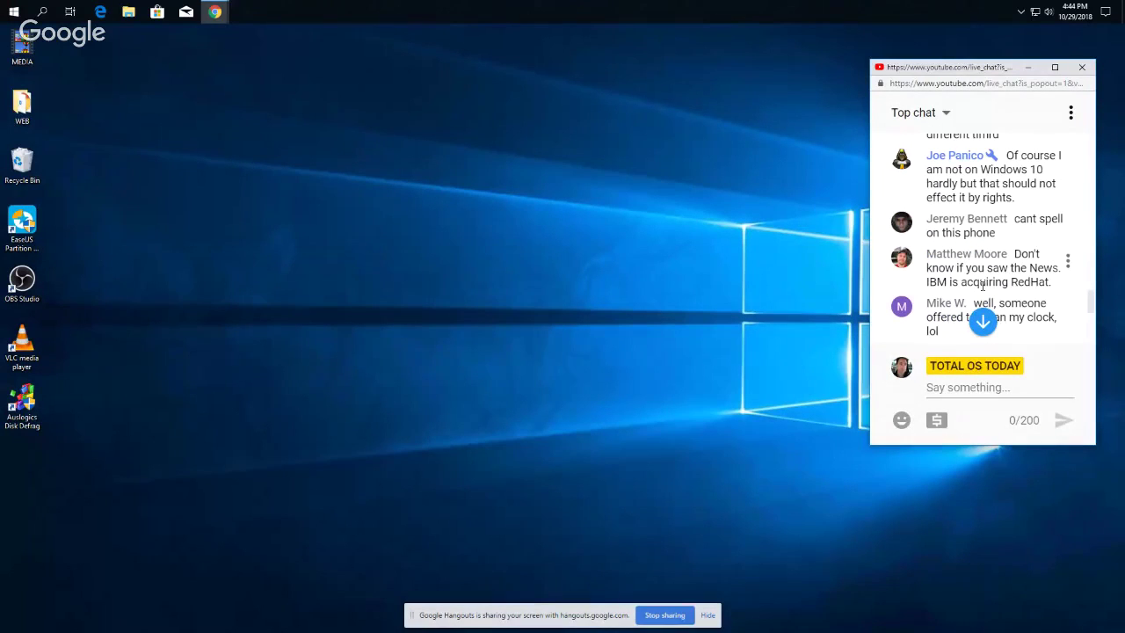
scroll(983, 285, down, 1)
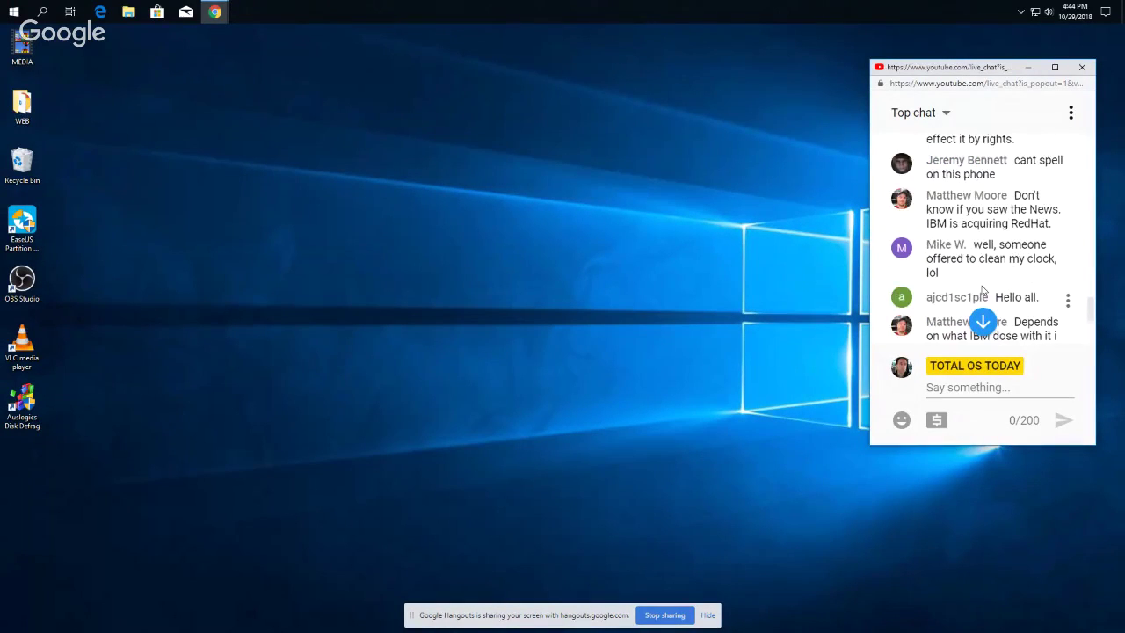
scroll(982, 290, down, 2)
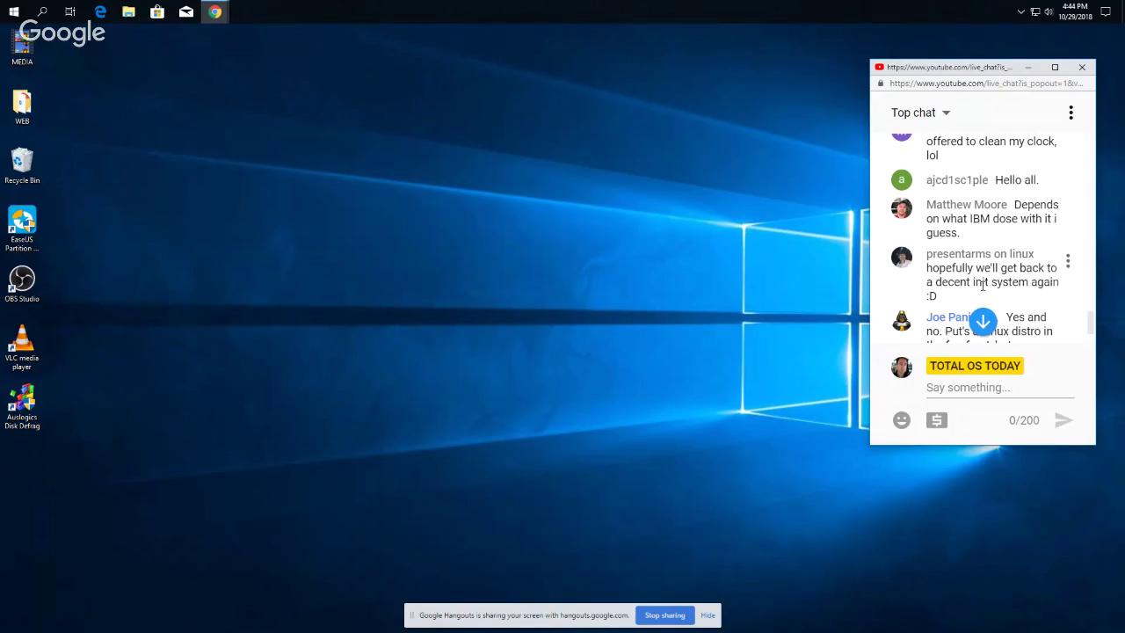
scroll(982, 284, down, 1)
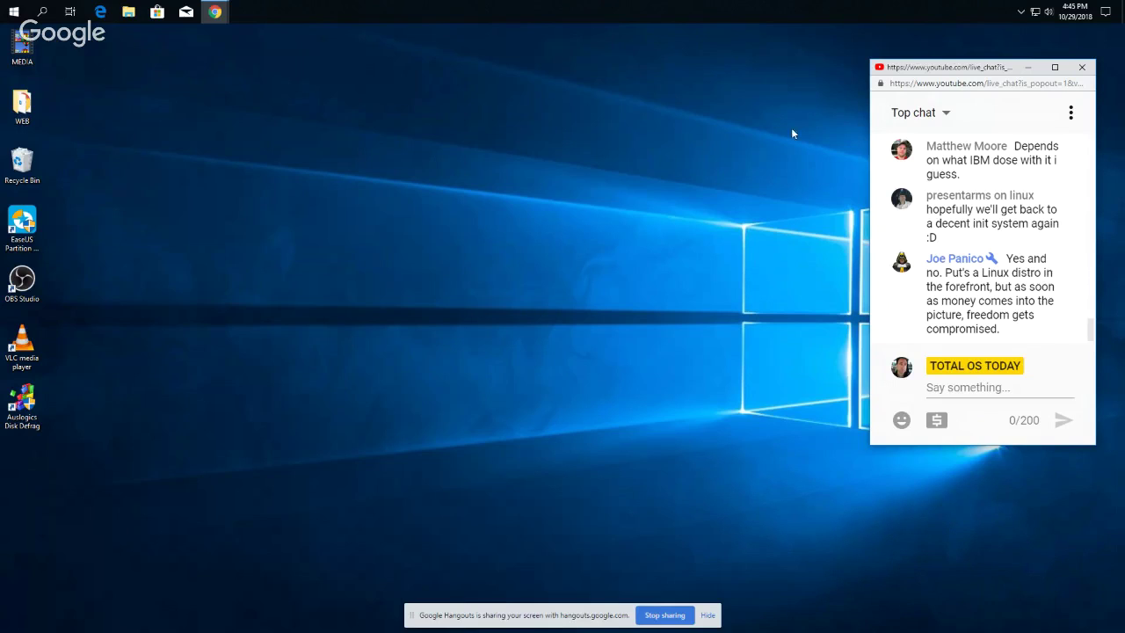
drag(944, 73, 925, 75)
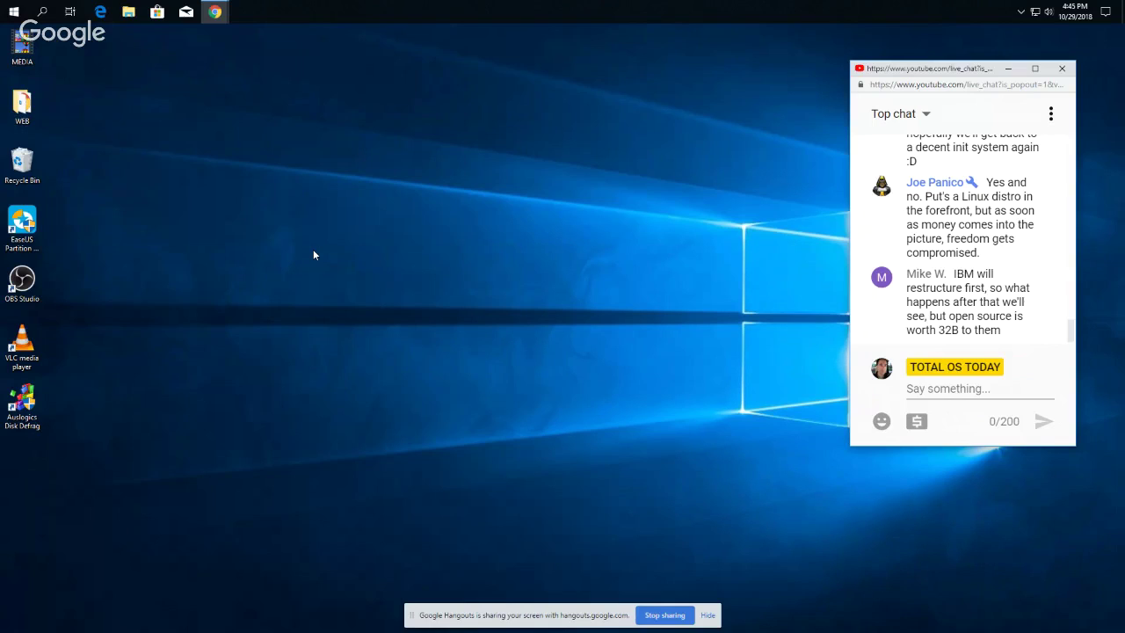
click(14, 11)
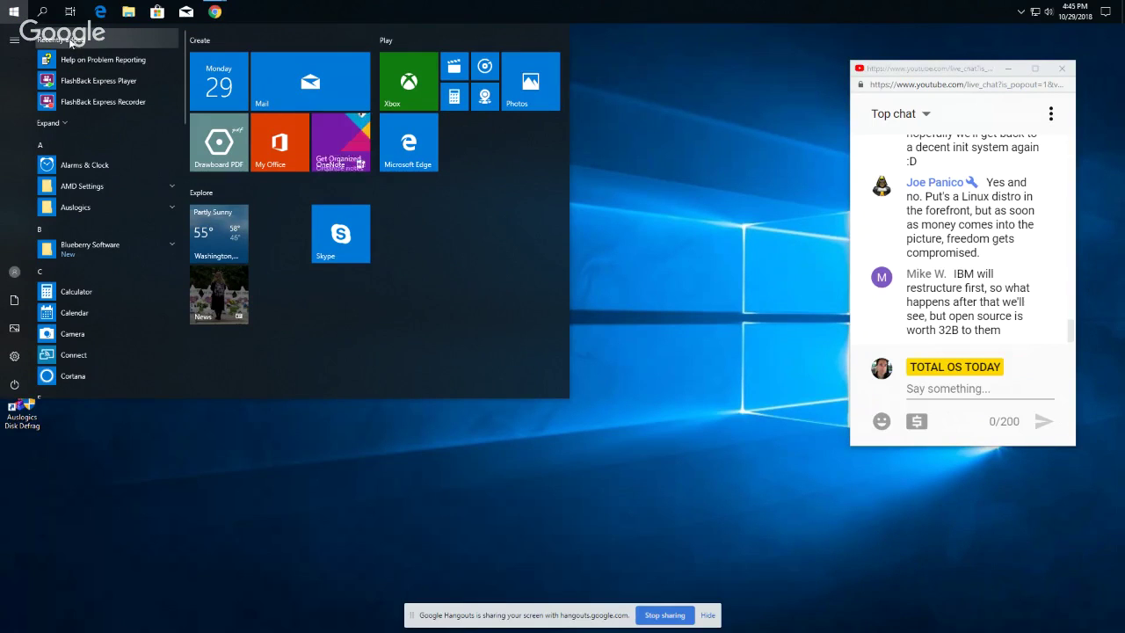
click(73, 41)
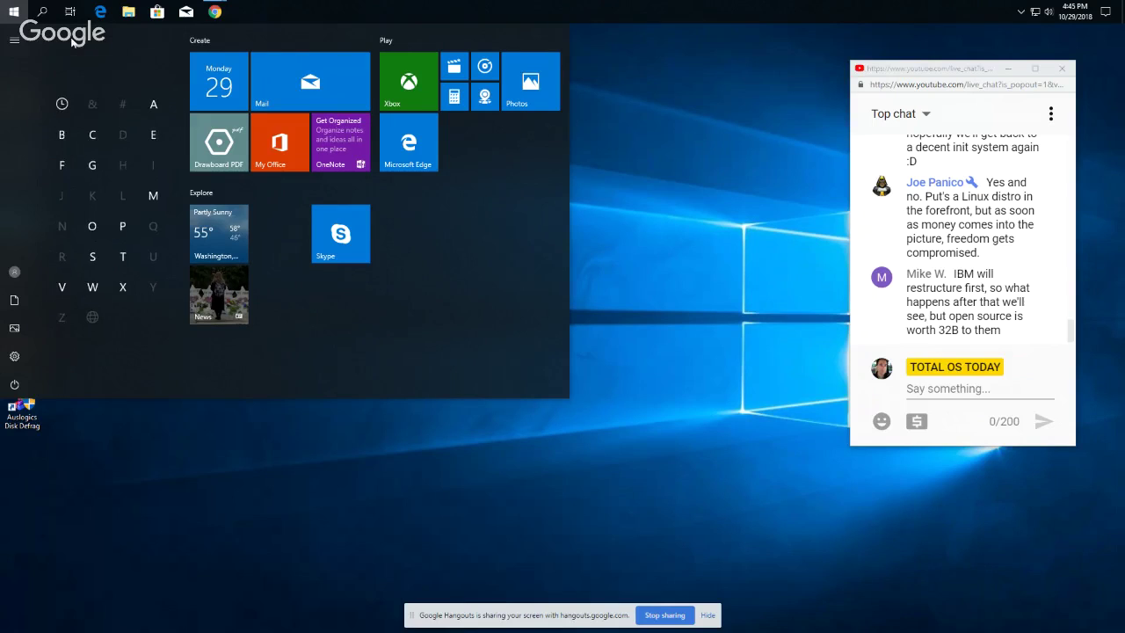
key(p)
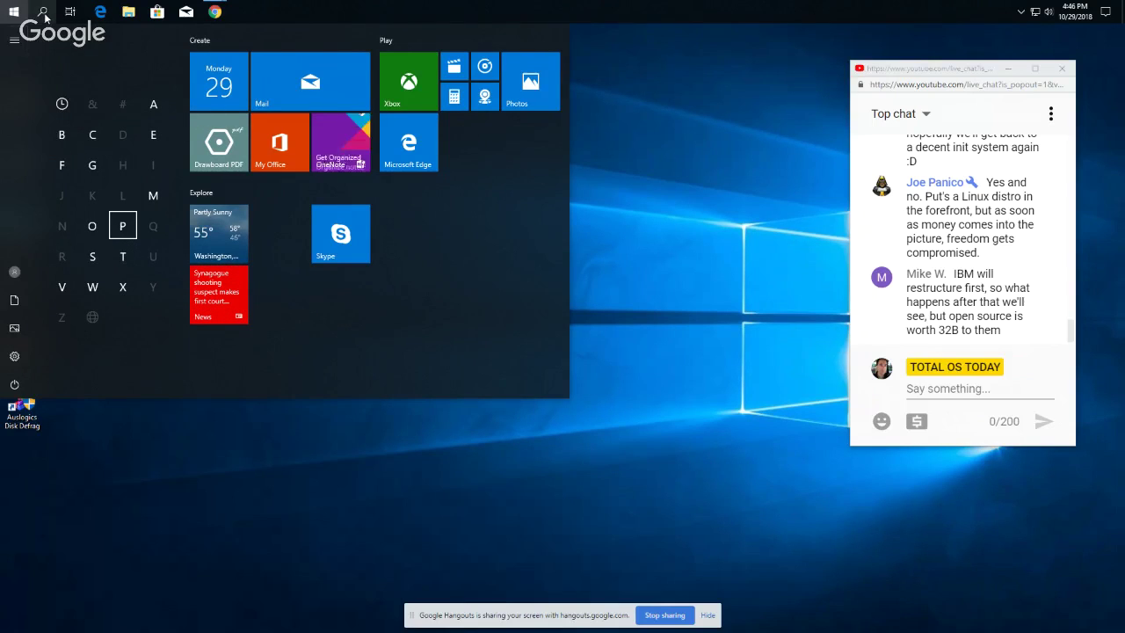
click(42, 11)
click(489, 210)
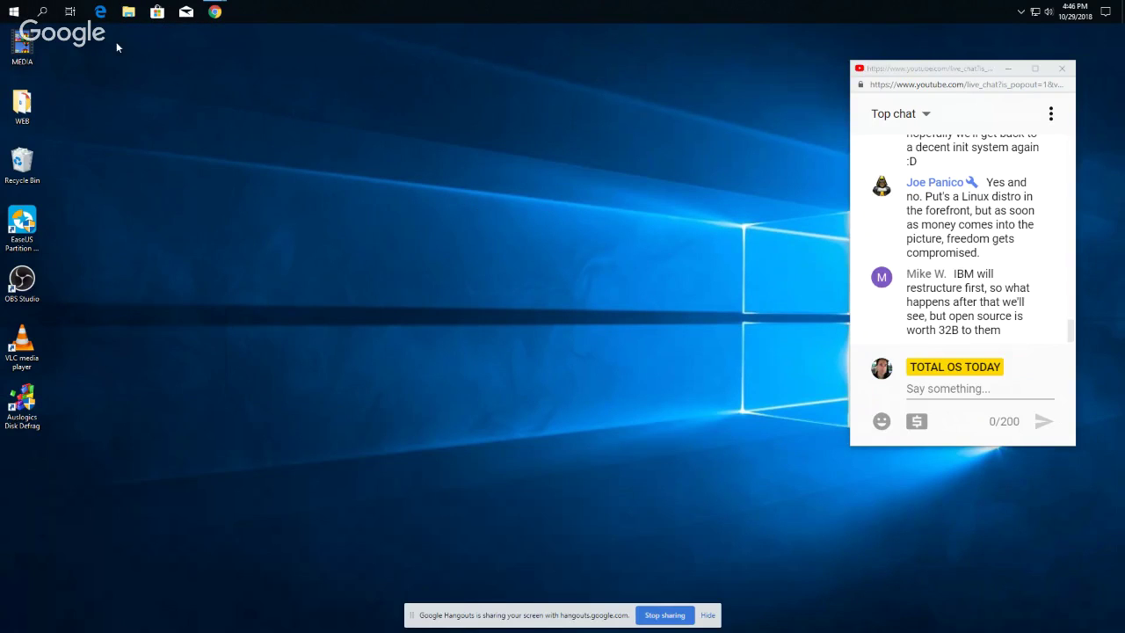
Open the Update & Security section of Windows Settings and check for Windows updates
right_click(14, 11)
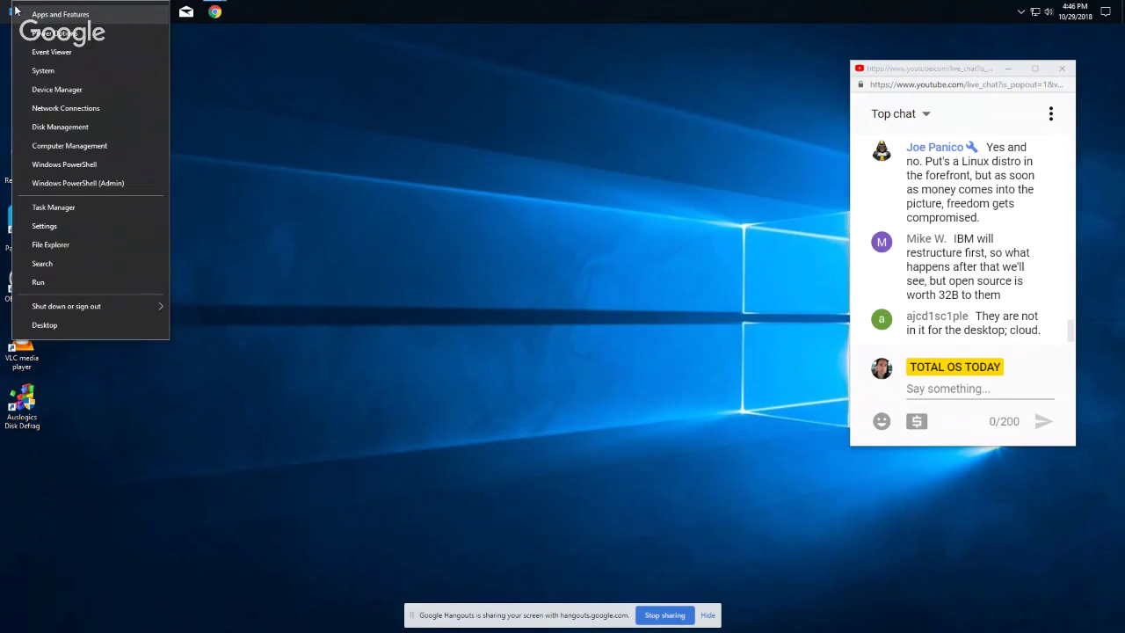
mouse_move(71, 304)
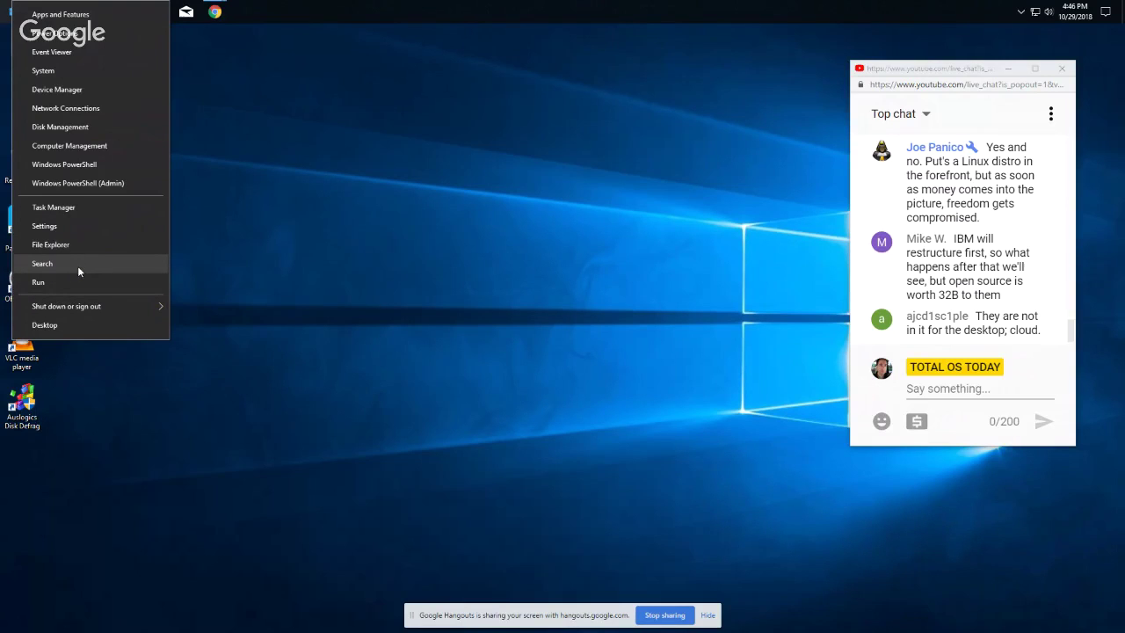
click(59, 227)
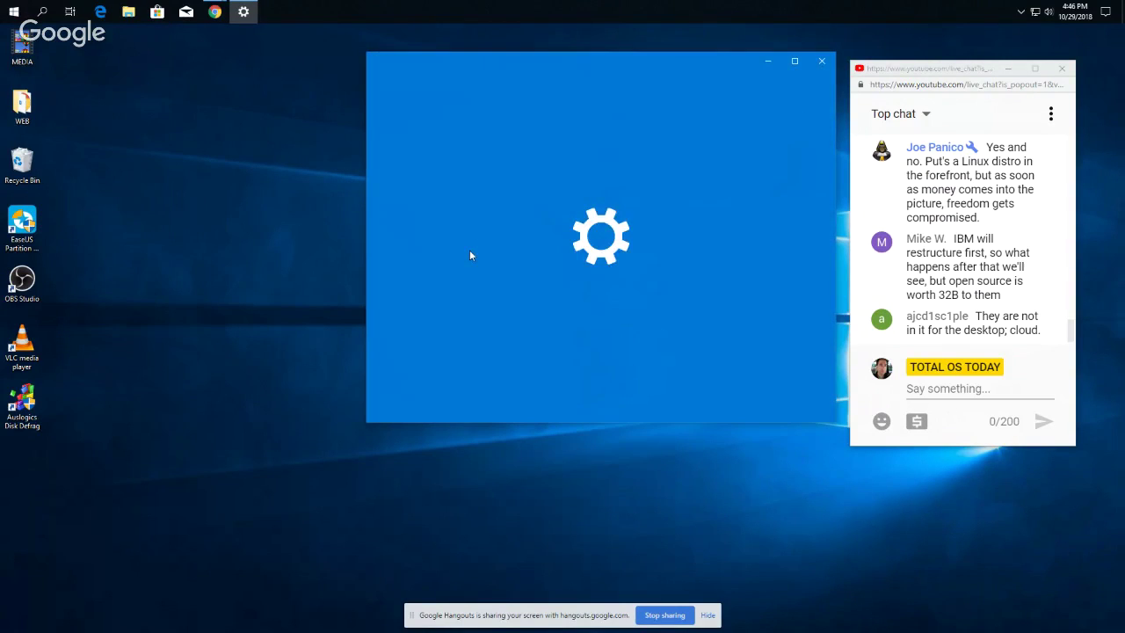
scroll(639, 362, down, 1)
scroll(638, 362, down, 3)
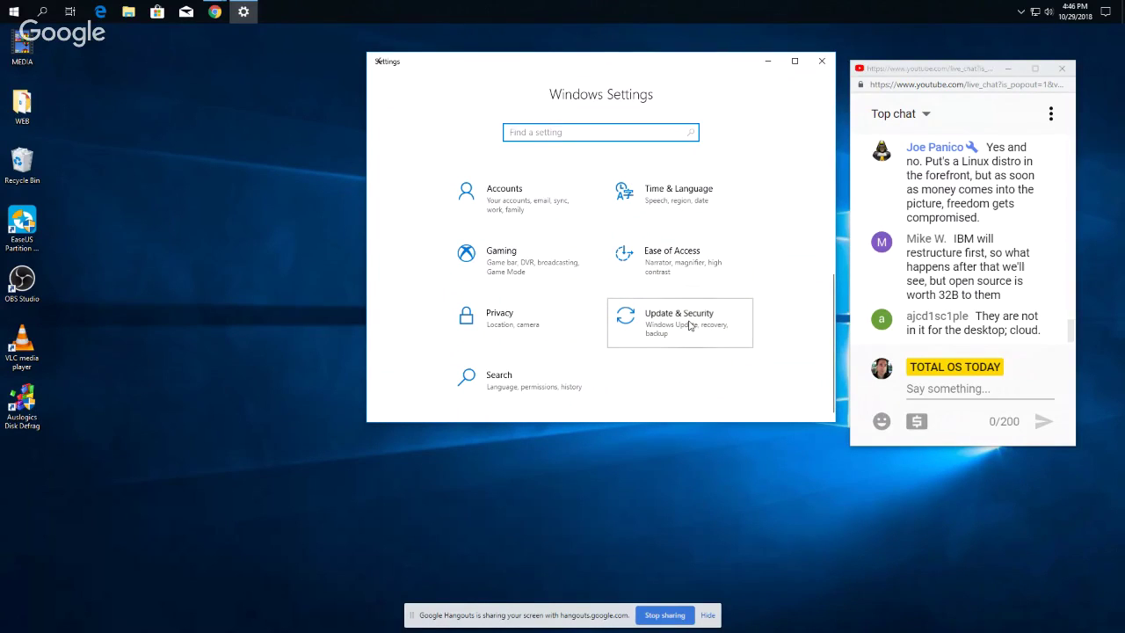
click(689, 325)
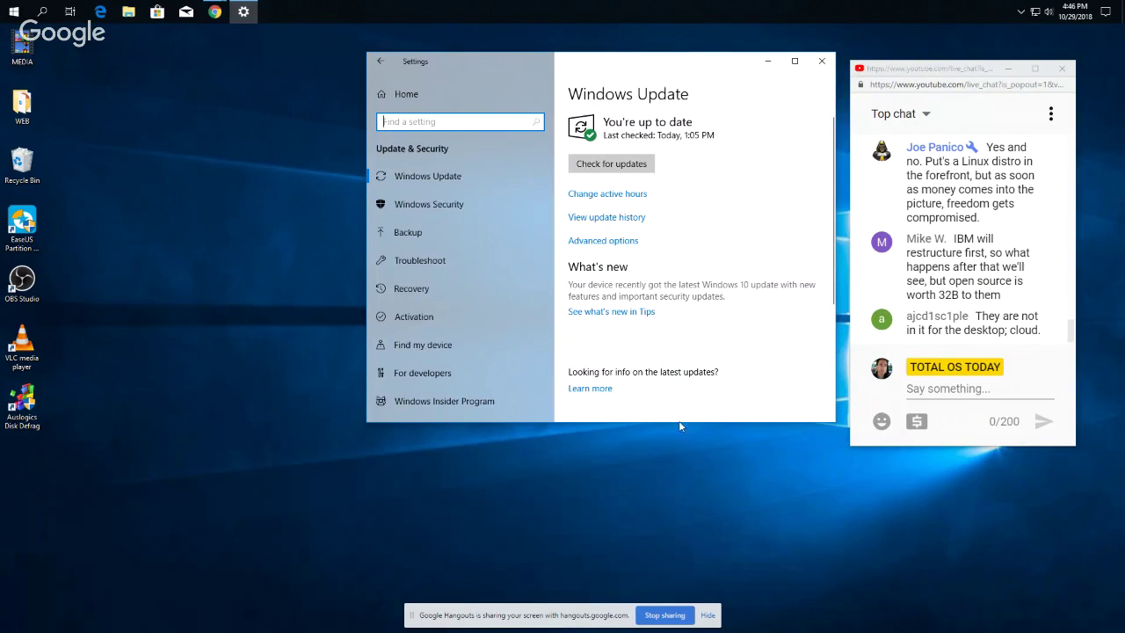
click(612, 165)
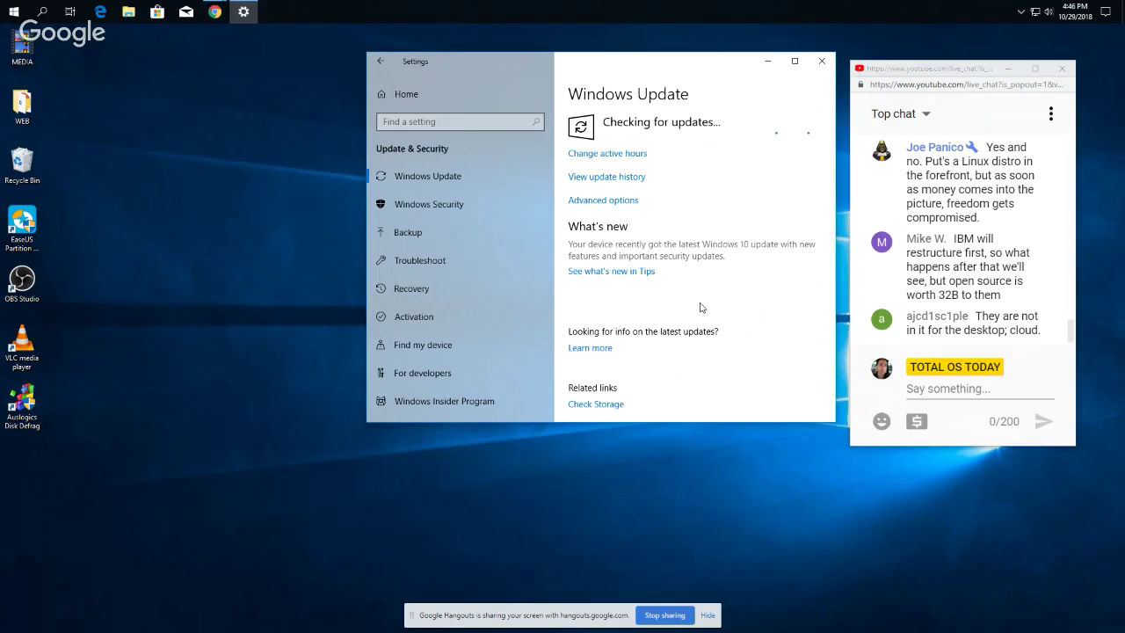
Move the Settings window away from the live chat and look over the whole Windows Update page
drag(702, 71, 589, 69)
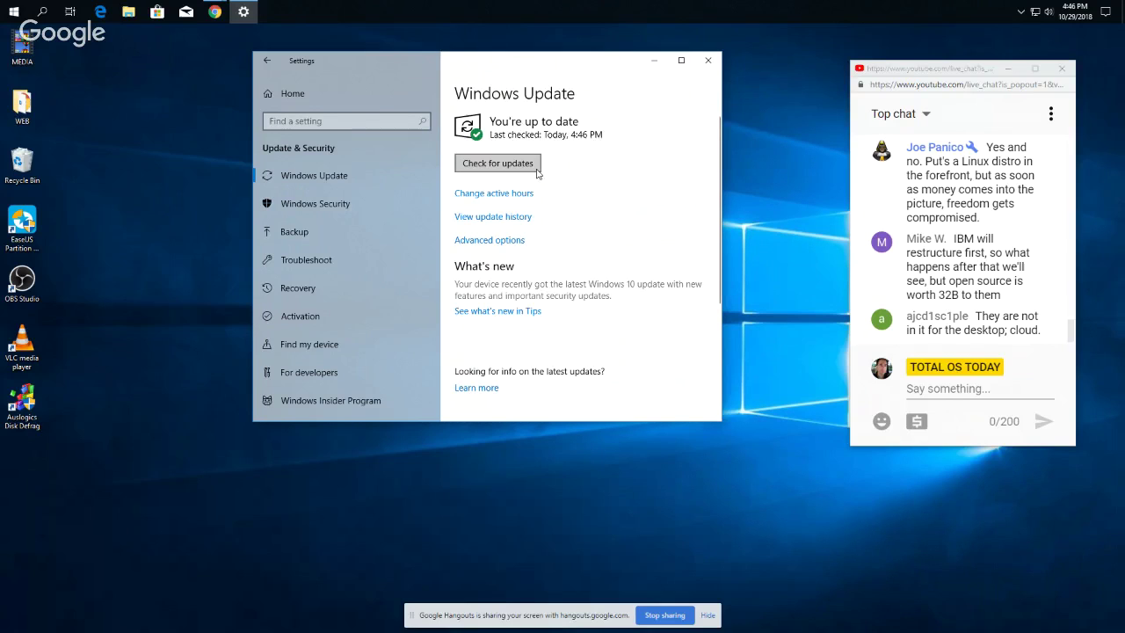
scroll(538, 173, down, 3)
scroll(538, 173, up, 5)
scroll(538, 176, down, 6)
scroll(538, 176, down, 2)
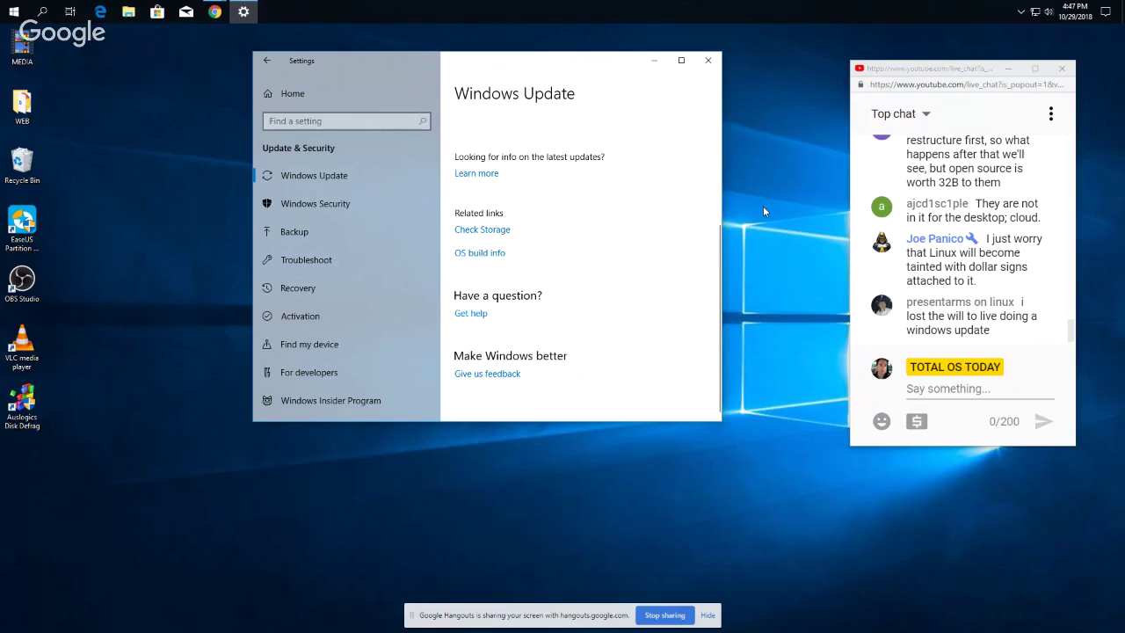
Switch the stream's chat pop-out from Top chat to the Live chat view
click(905, 123)
click(908, 202)
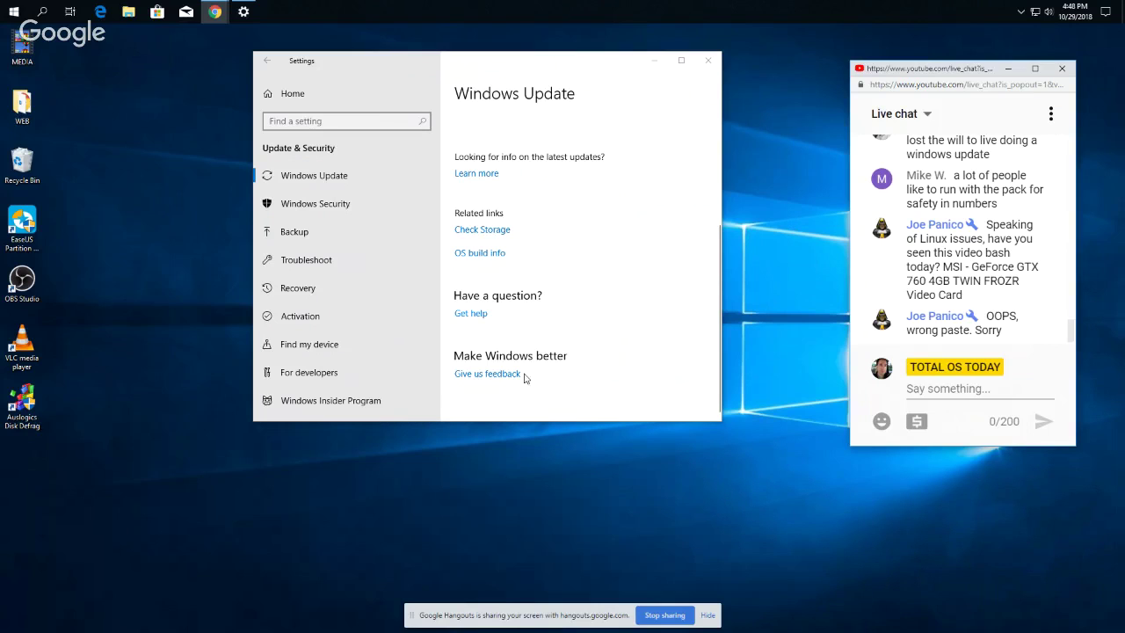
Show the Windows Insider Program page in the Update & Security settings
click(383, 403)
click(388, 400)
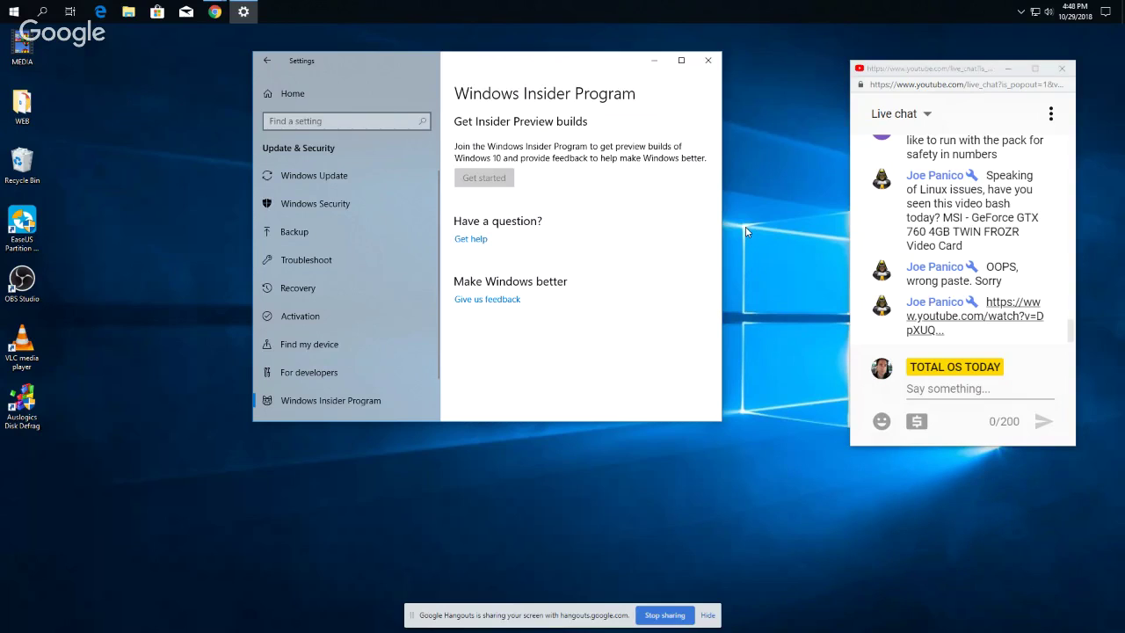
Open the YouTube link posted in the live chat in an incognito window and close the Settings window
right_click(1007, 314)
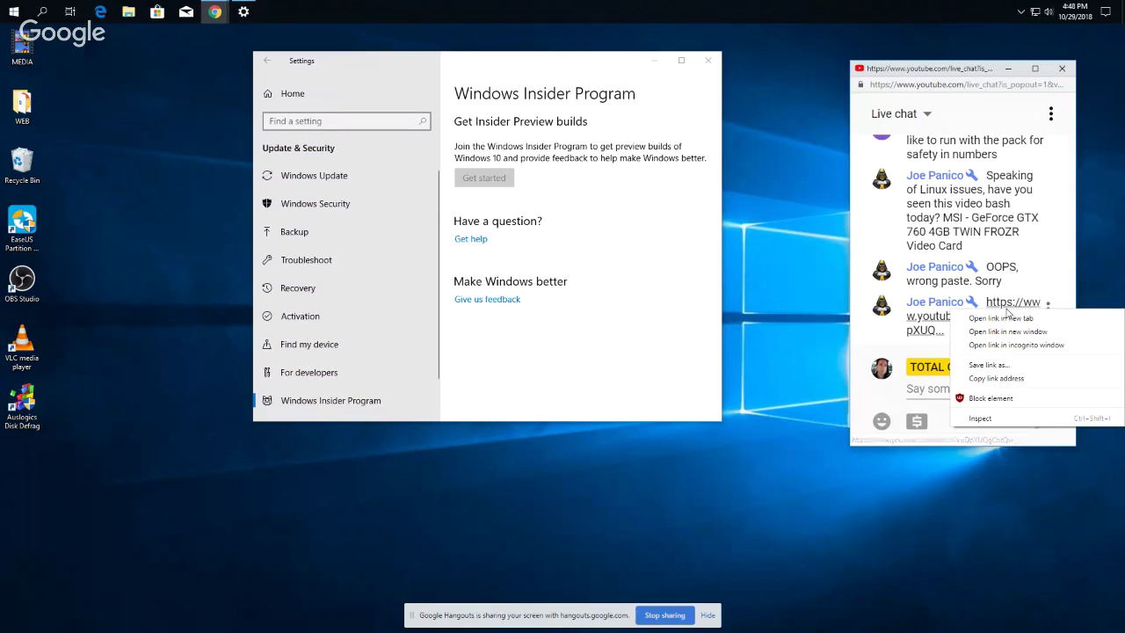
click(1014, 345)
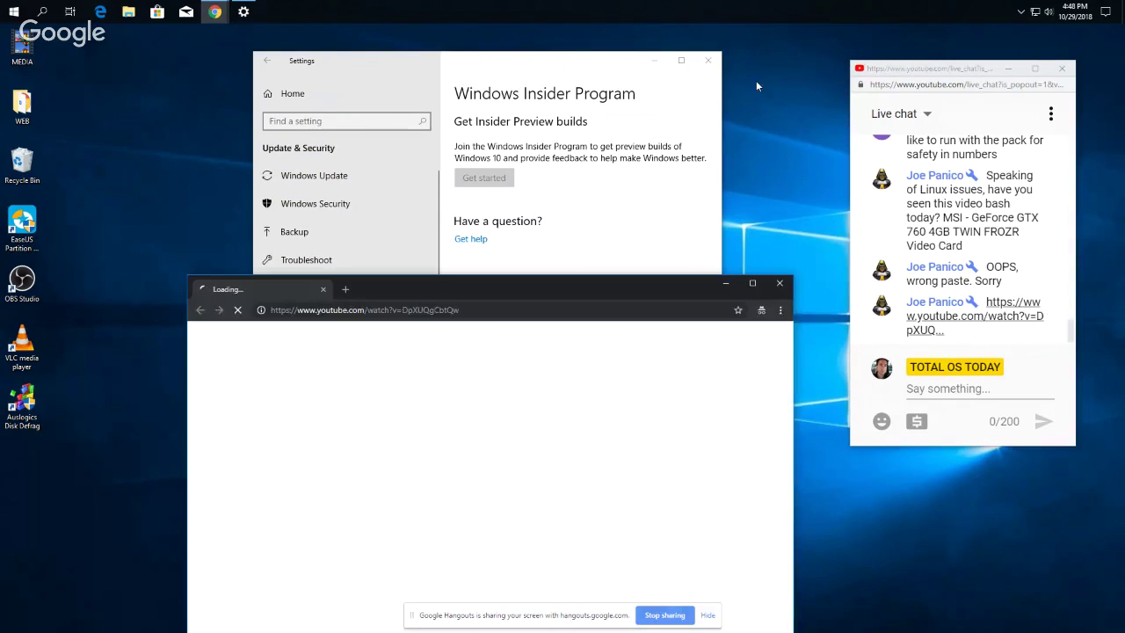
click(708, 60)
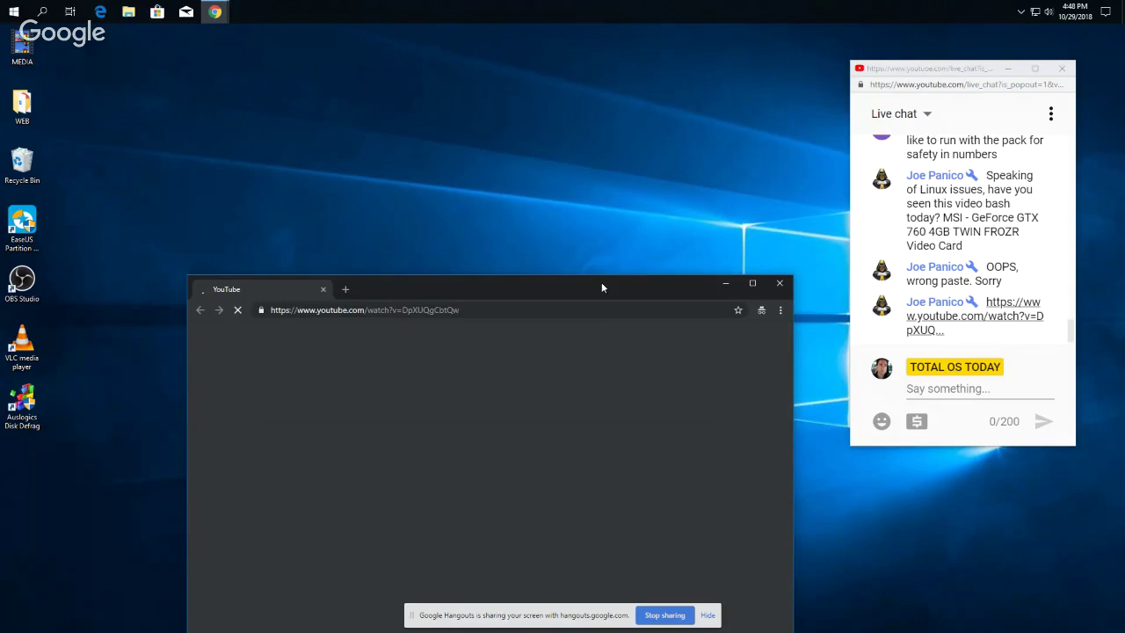
drag(601, 288, 569, 94)
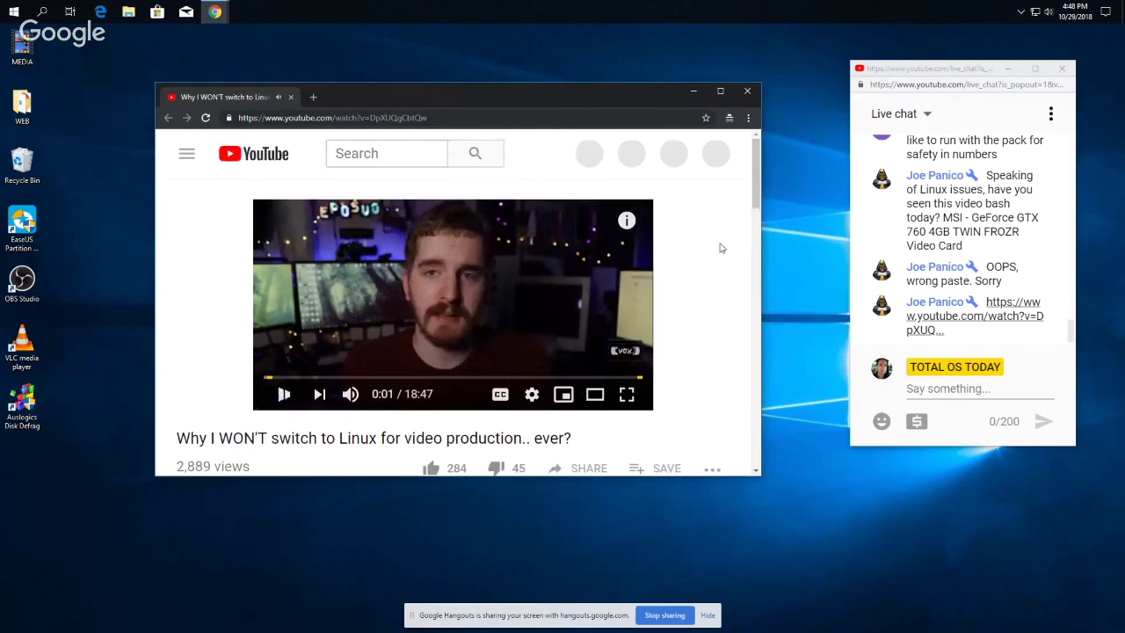
Look over the EposVox video page on not switching to Linux for video production, and close its window
scroll(747, 227, down, 1)
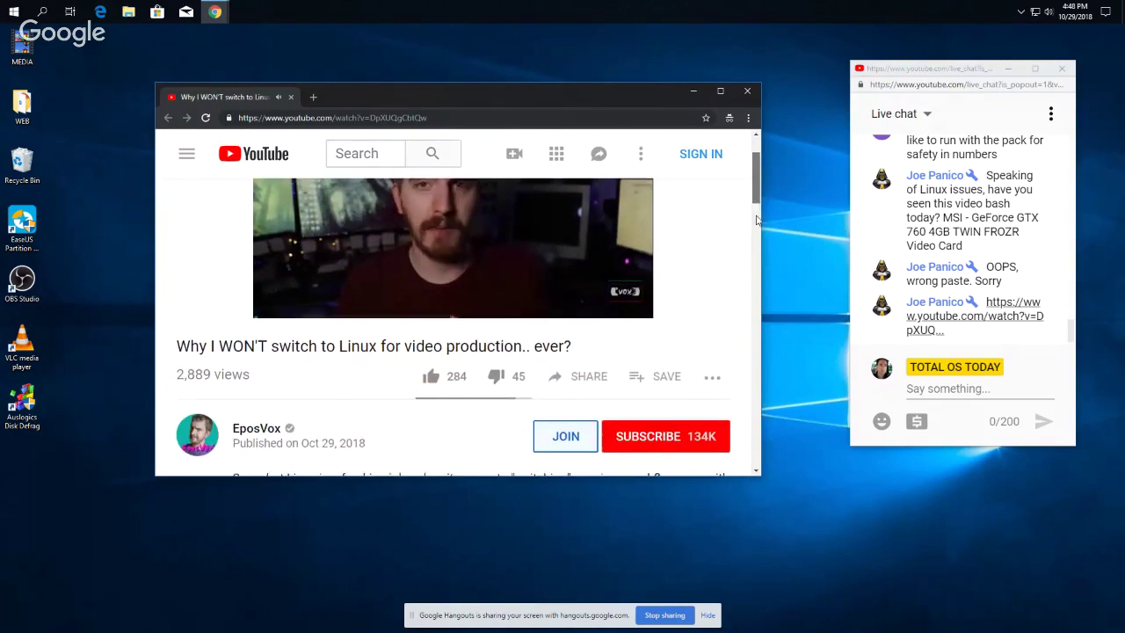
scroll(571, 228, up, 1)
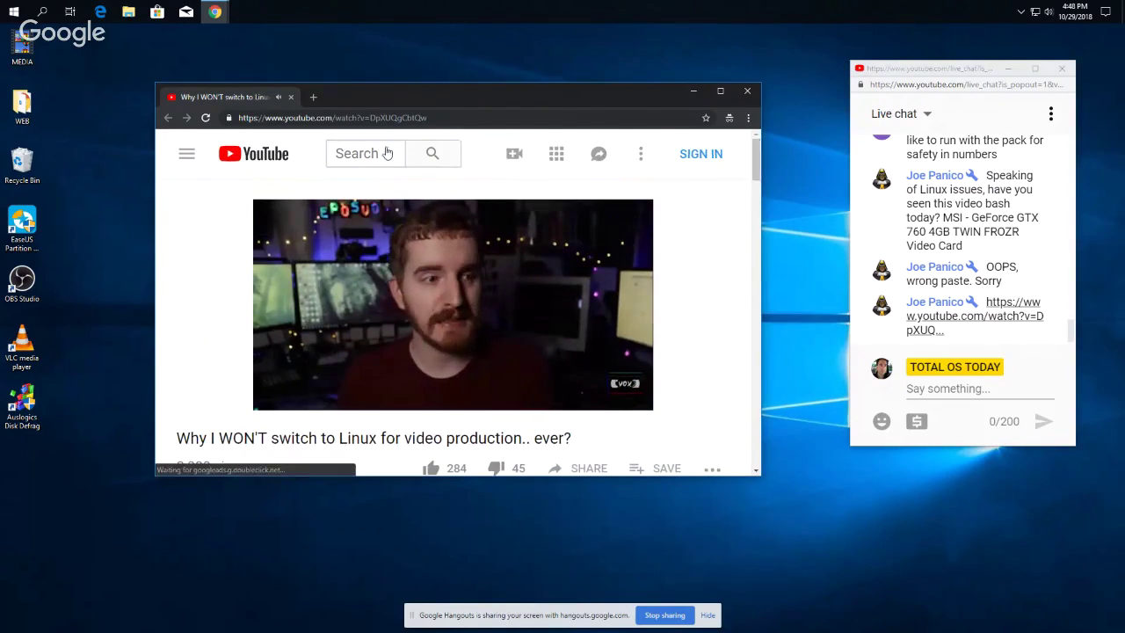
click(746, 91)
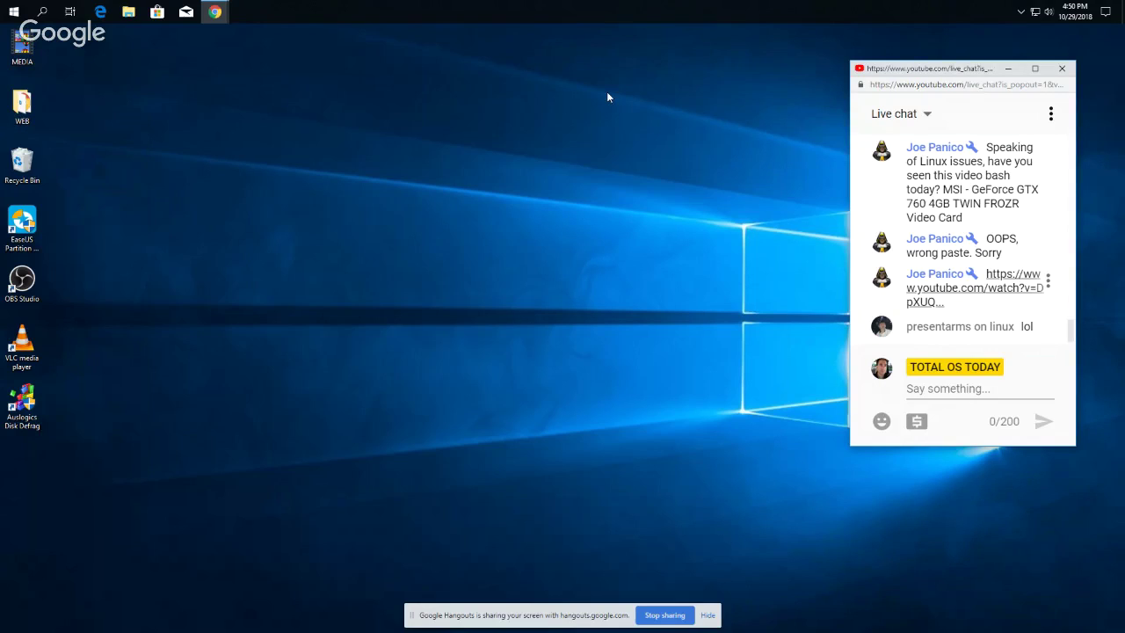
right_click(607, 91)
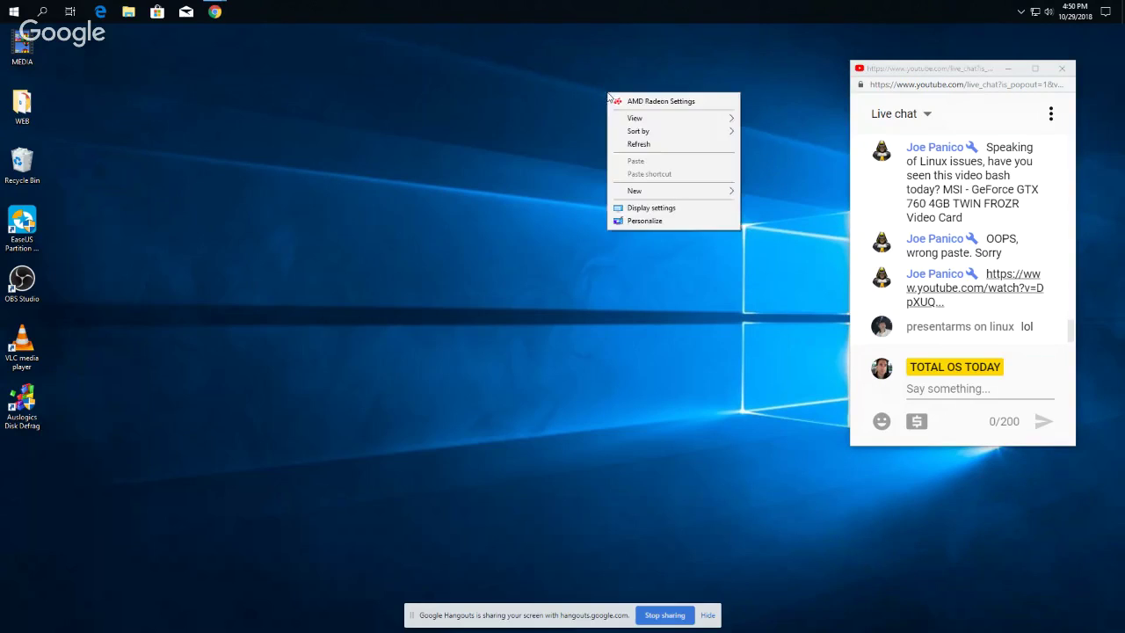
click(516, 104)
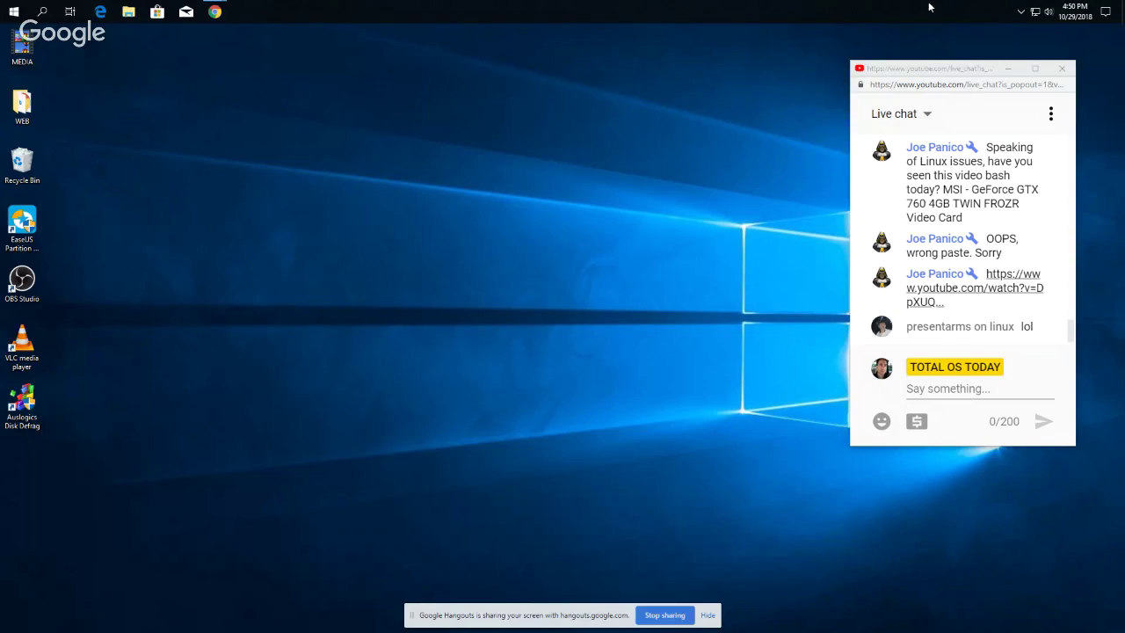
drag(947, 71, 959, 68)
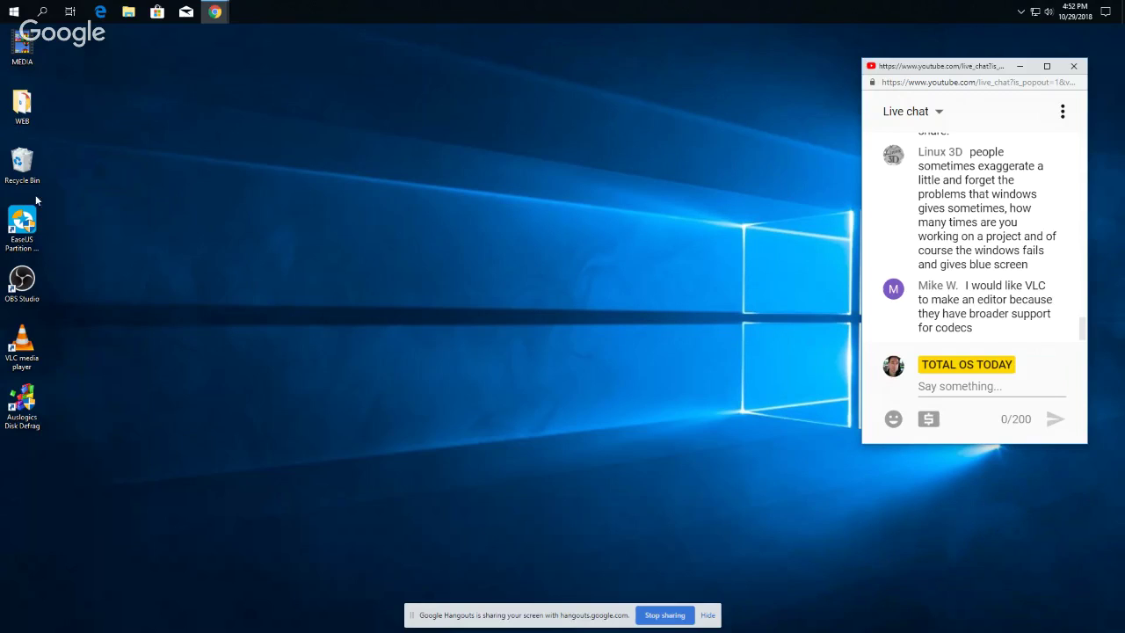
click(22, 345)
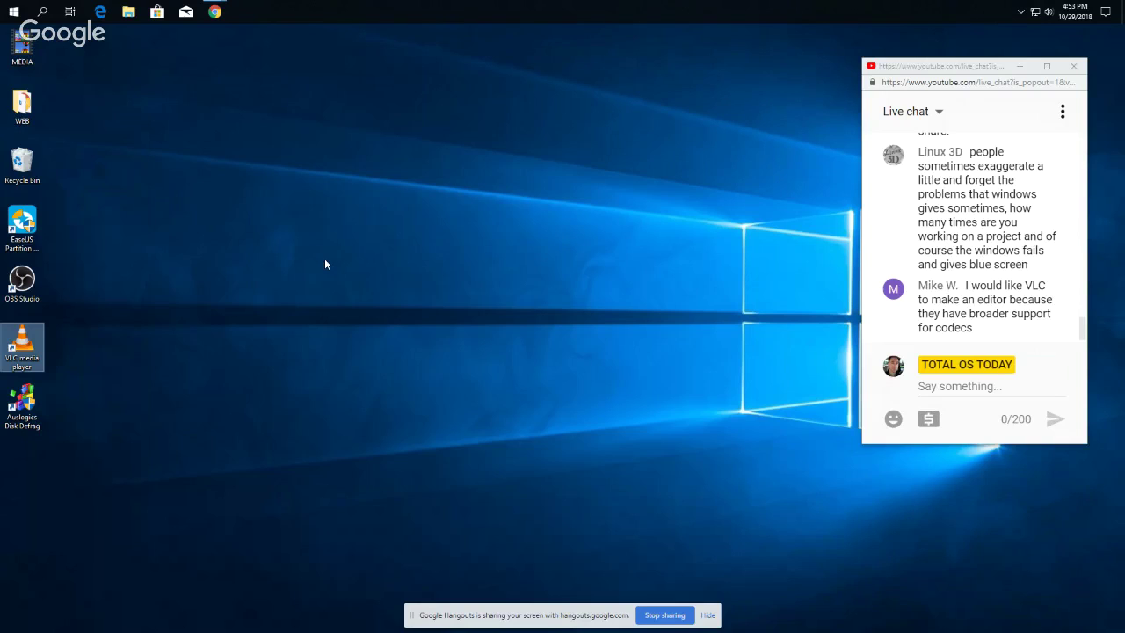
Close the How To Fix "Broken" Windows video tab in the news browser window and un-maximize that window beside the live chat
click(216, 12)
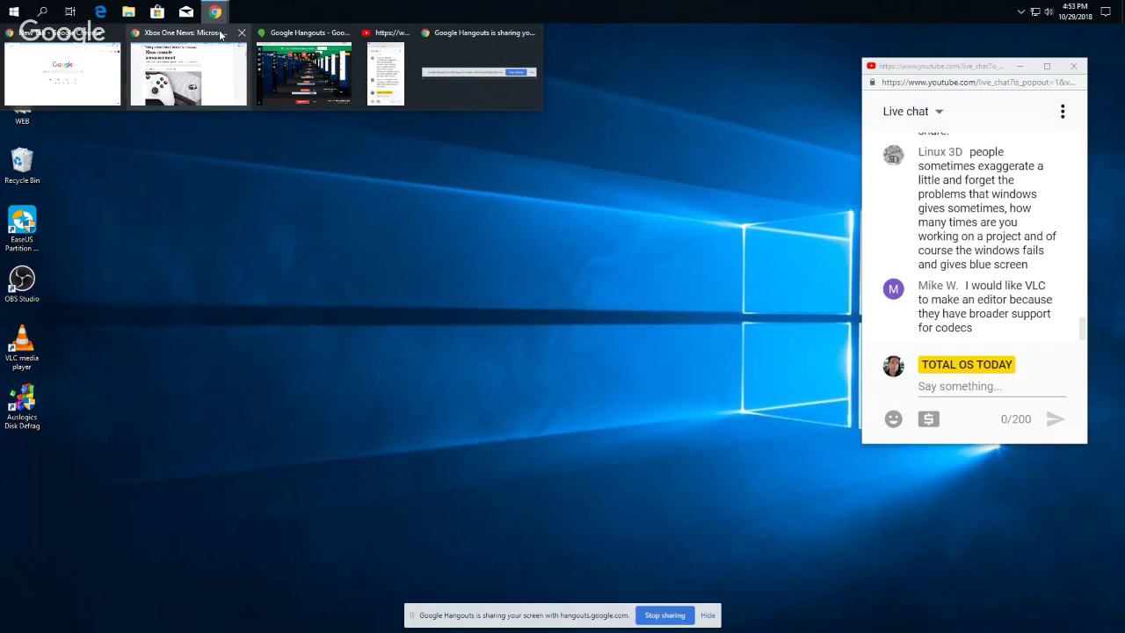
click(219, 33)
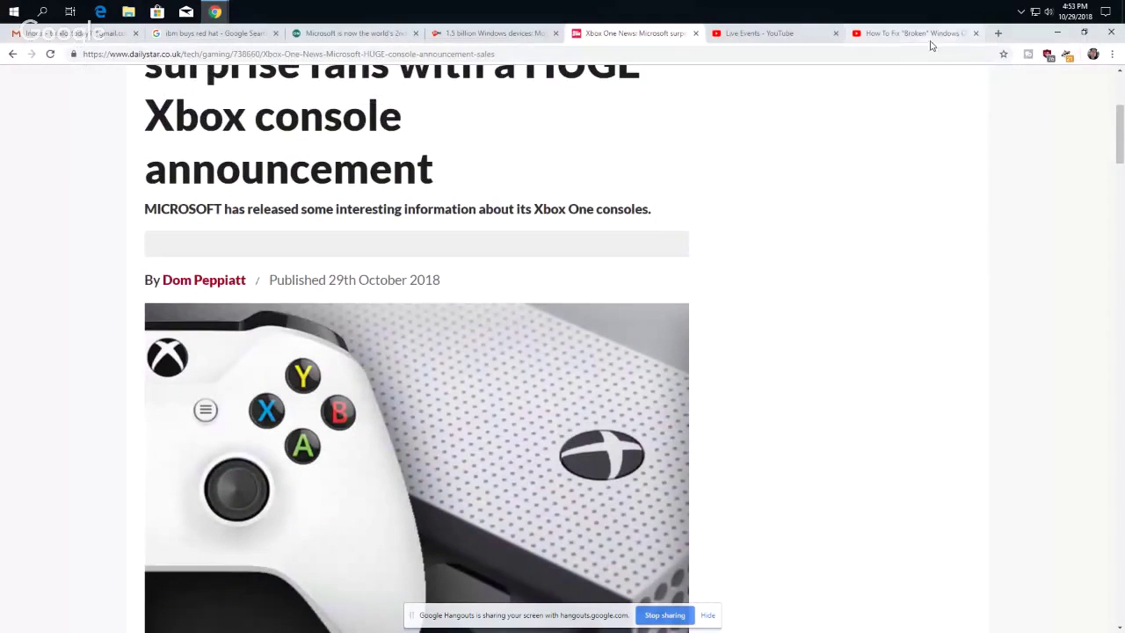
click(974, 33)
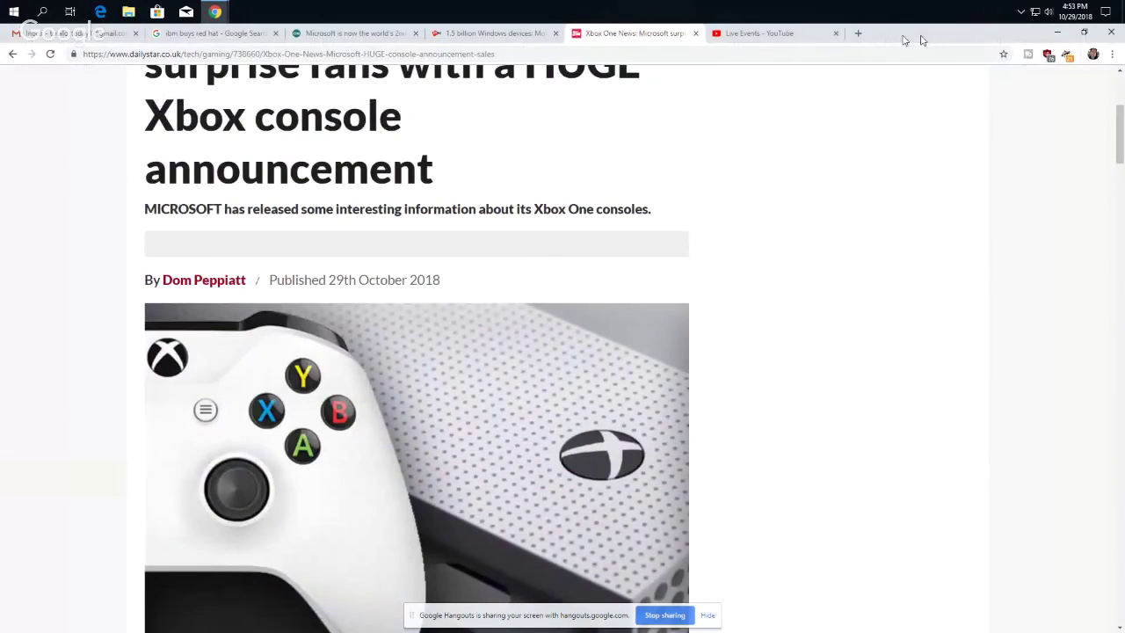
double_click(921, 39)
drag(835, 31, 571, 80)
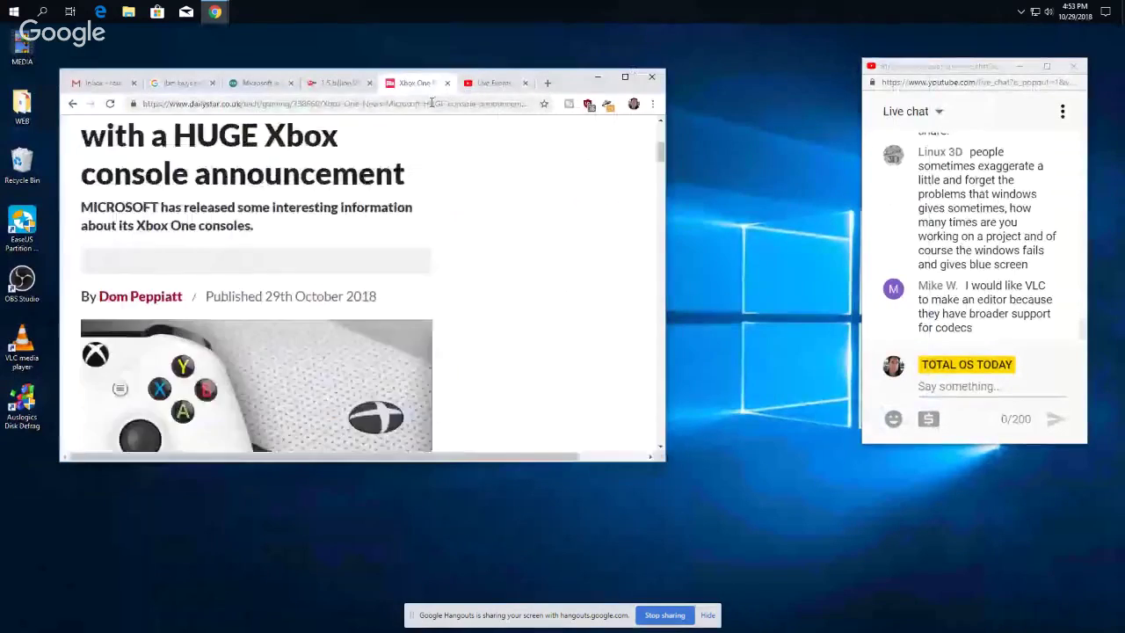
Search Google for "linux vs windows video editing" in the tab showing the Xbox One article
click(431, 107)
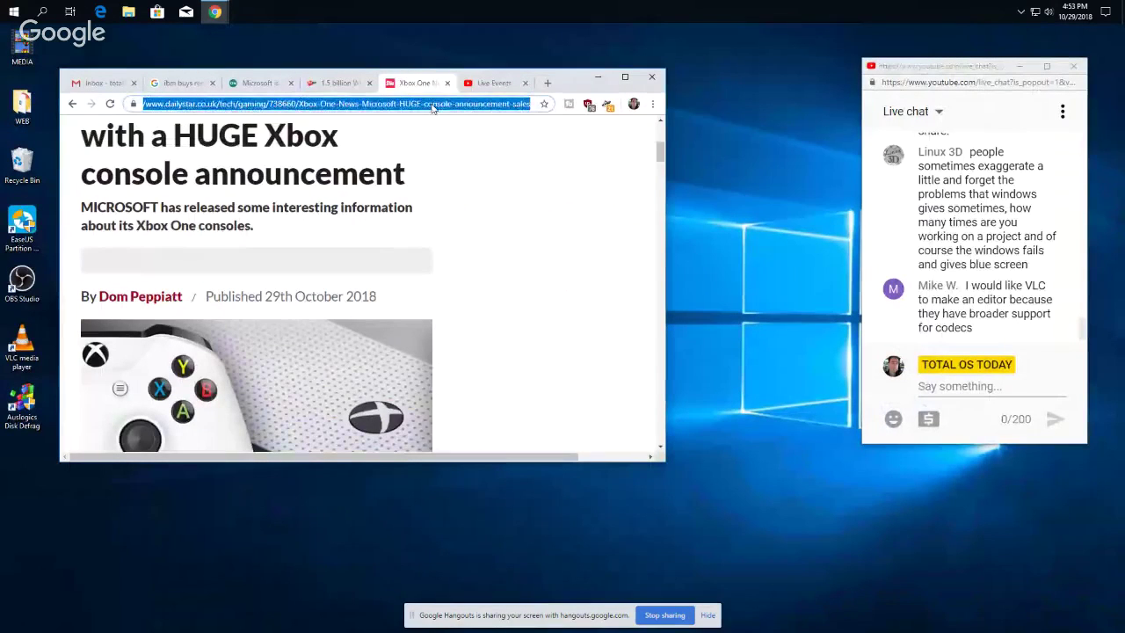
text(windows vs )
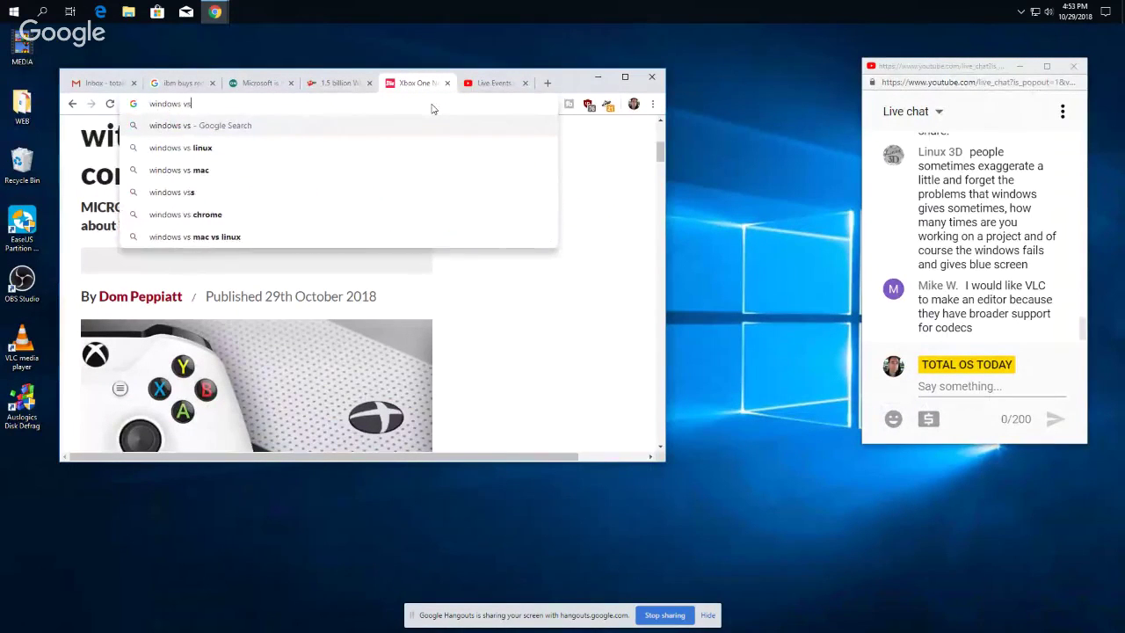
text(linux )
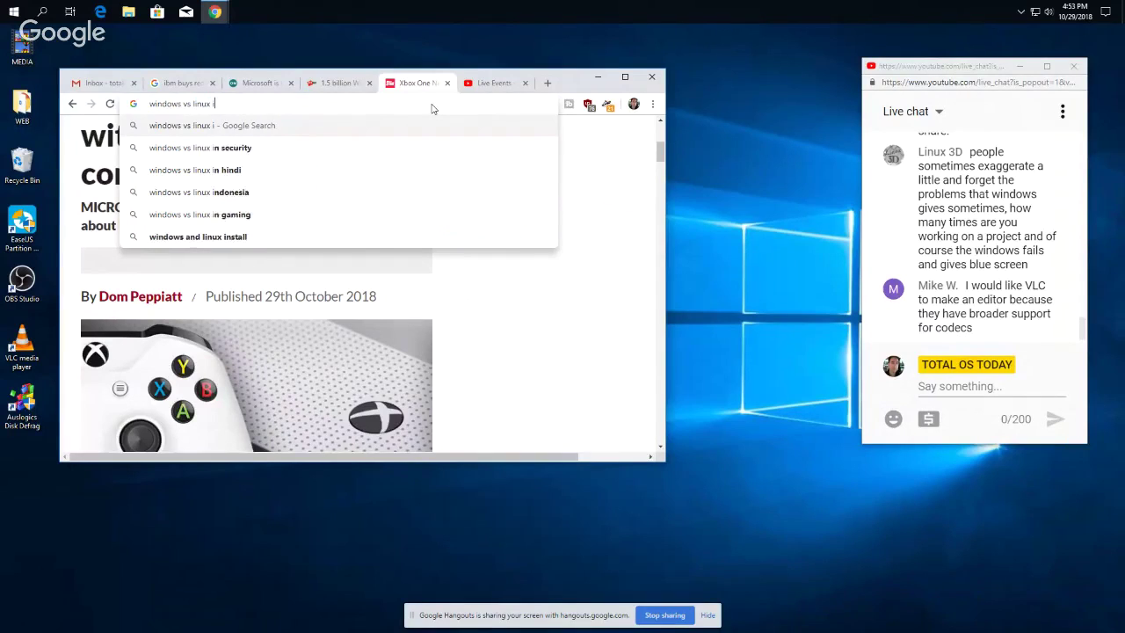
text(video)
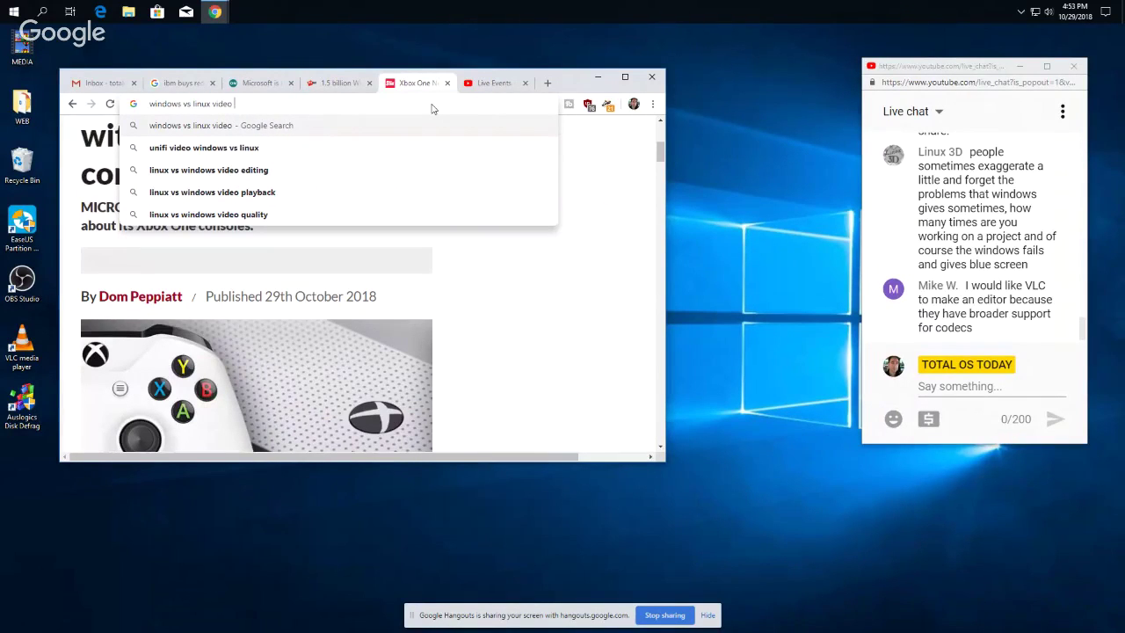
click(308, 167)
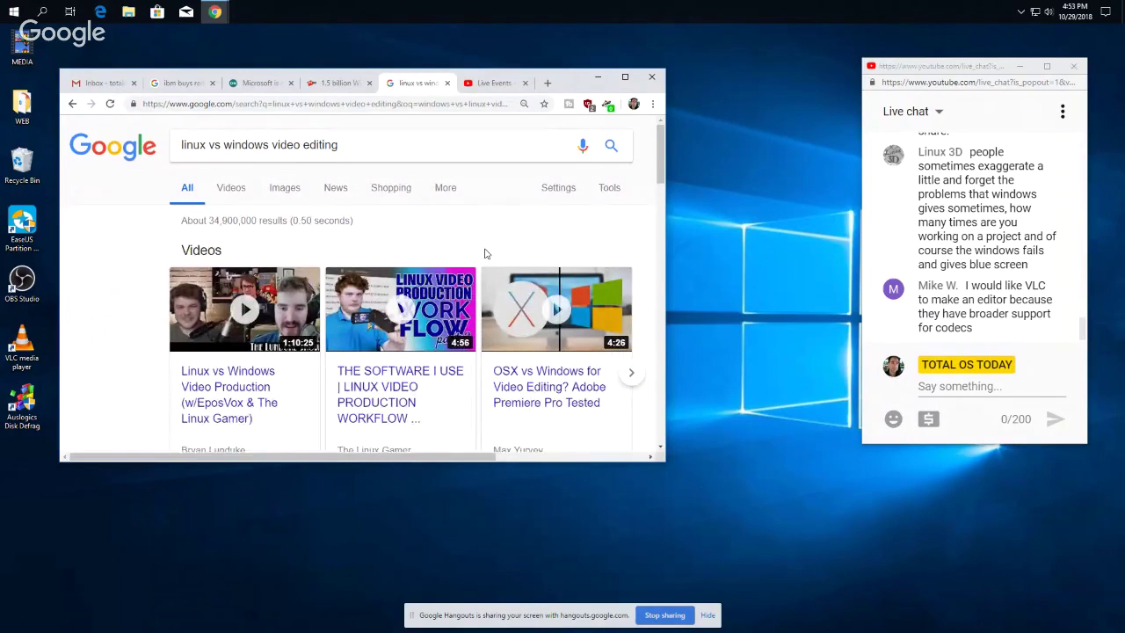
Look over the search results and open the Opensource.com article "The current state of Linux video editing 2018"
scroll(484, 254, down, 3)
scroll(484, 254, up, 2)
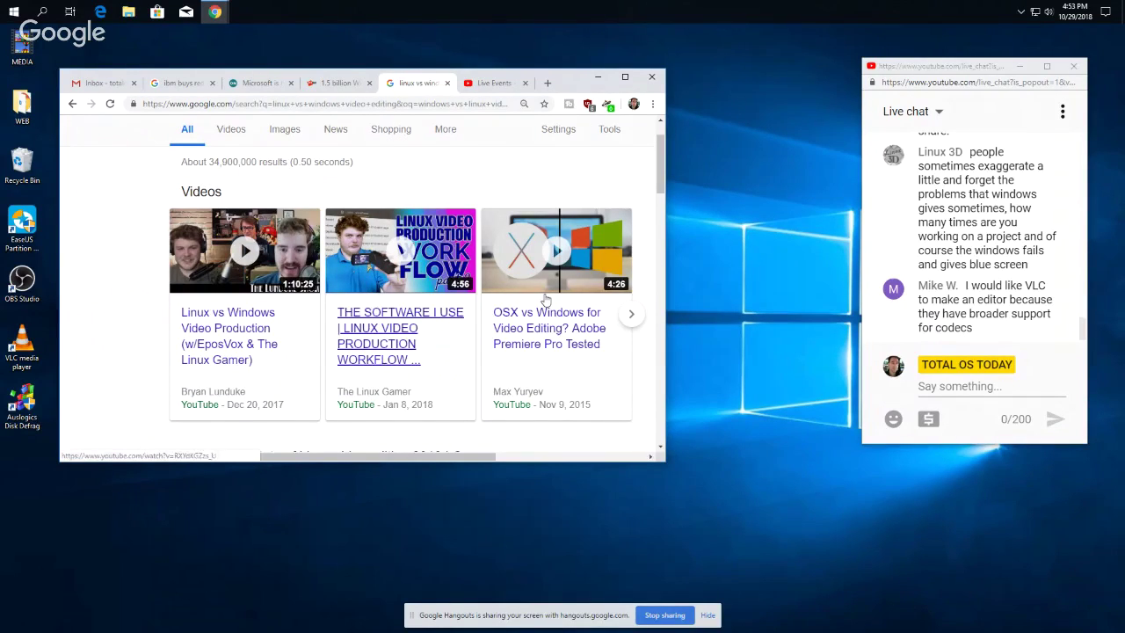
scroll(376, 285, down, 1)
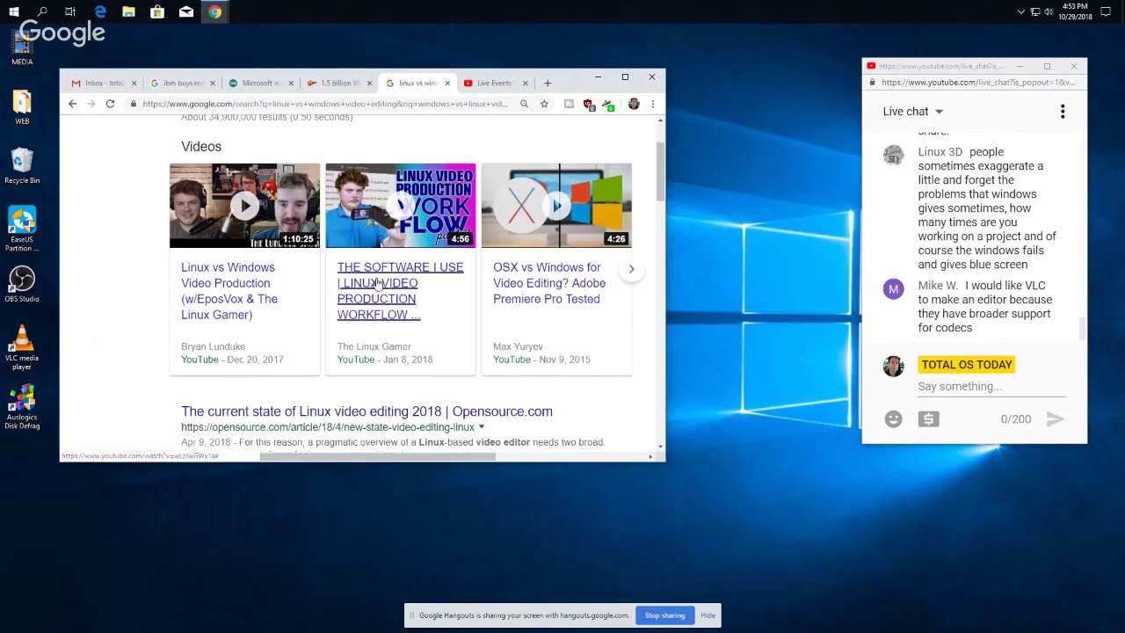
scroll(376, 283, down, 2)
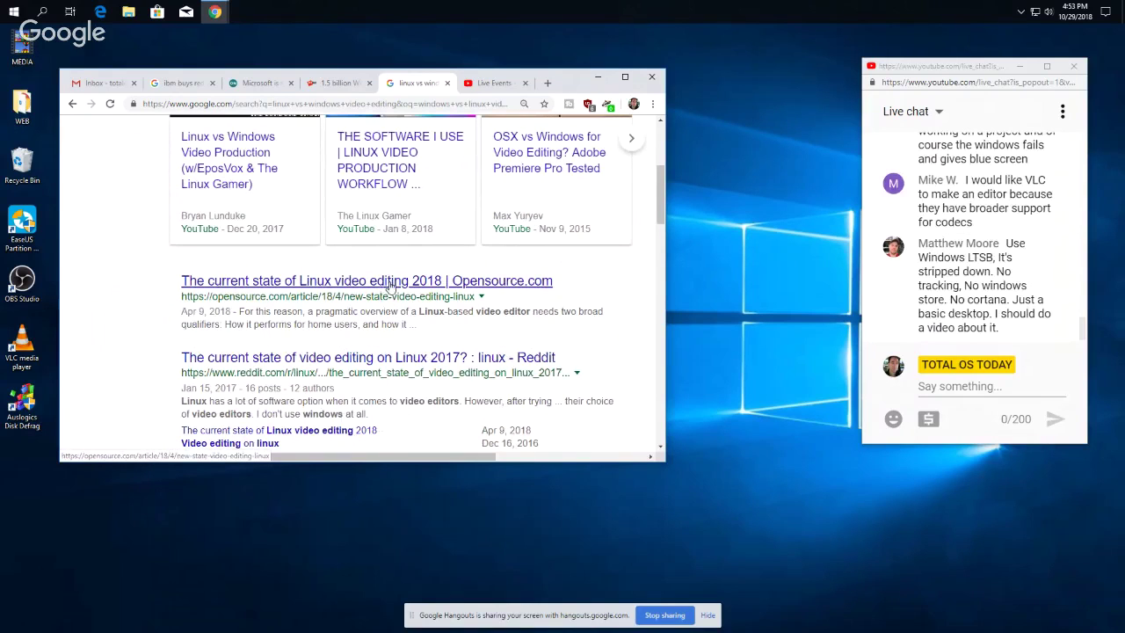
click(387, 283)
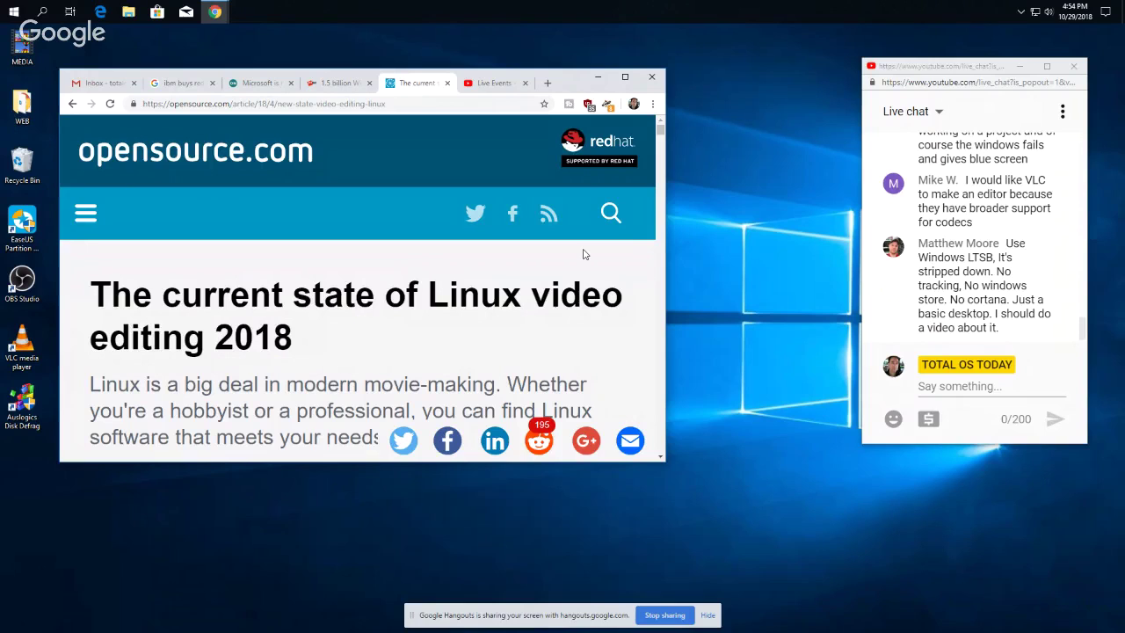
Read the Linux video editing article's introduction and its definitions of key terms
scroll(563, 255, down, 2)
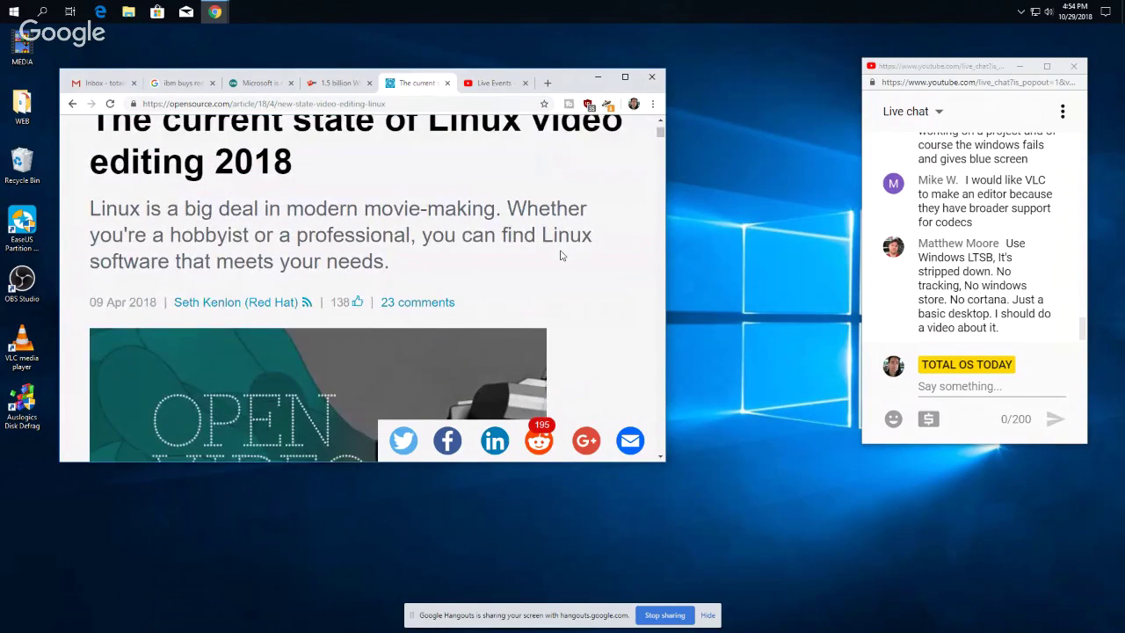
scroll(560, 255, down, 5)
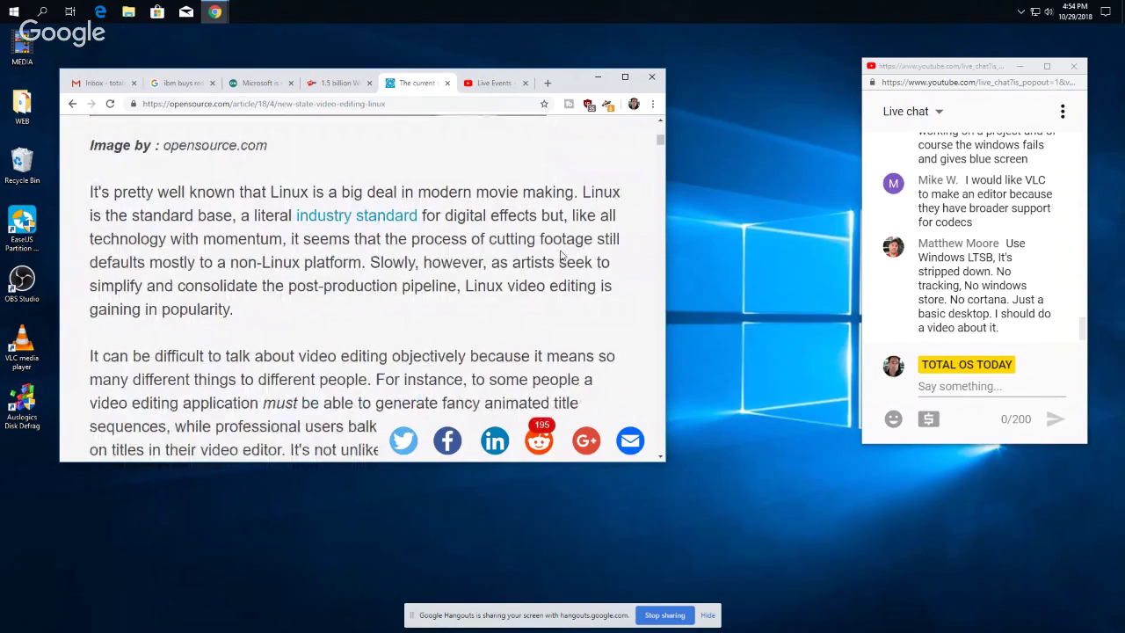
scroll(560, 255, down, 3)
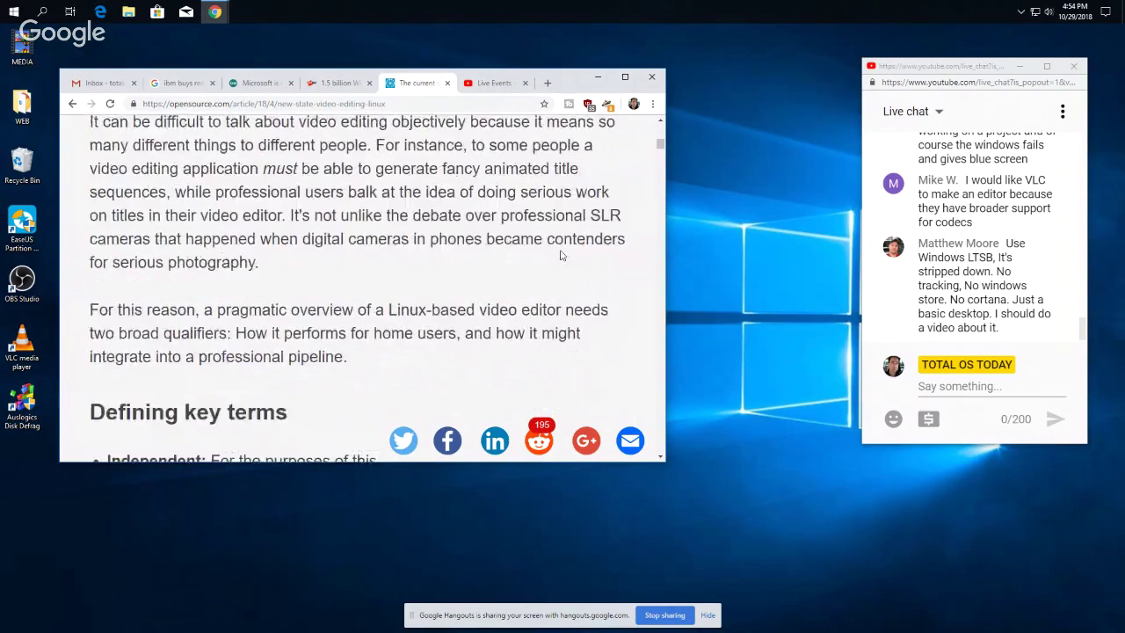
scroll(559, 254, down, 2)
scroll(560, 255, down, 2)
scroll(561, 255, down, 1)
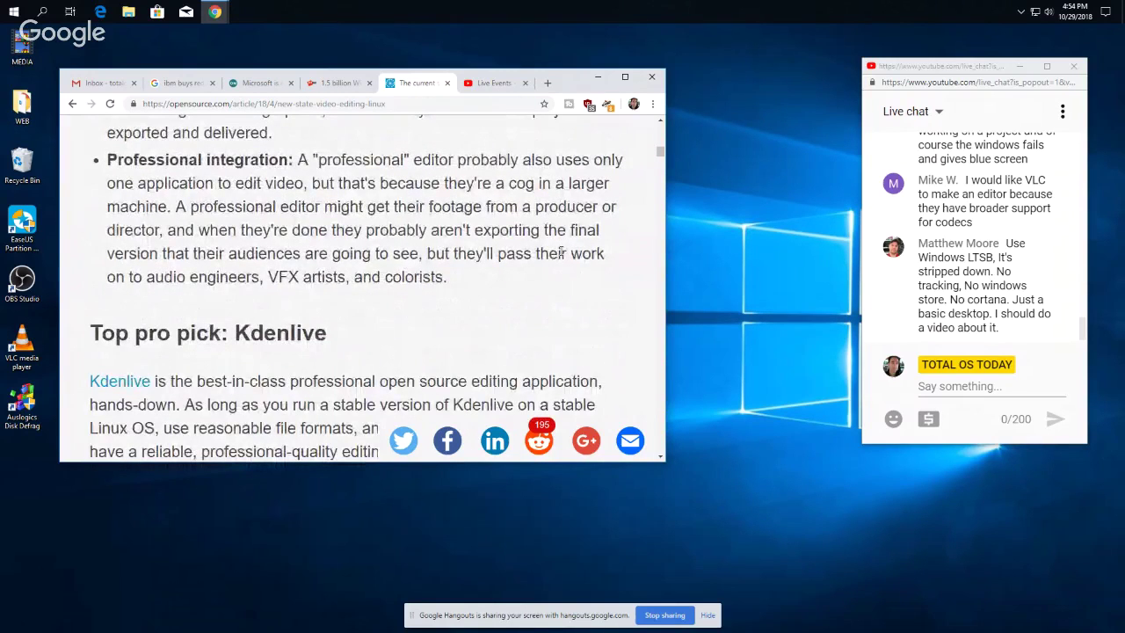
Examine the article's section on Kdenlive, including its screenshot, strengths, weaknesses and professional integration
scroll(560, 253, down, 2)
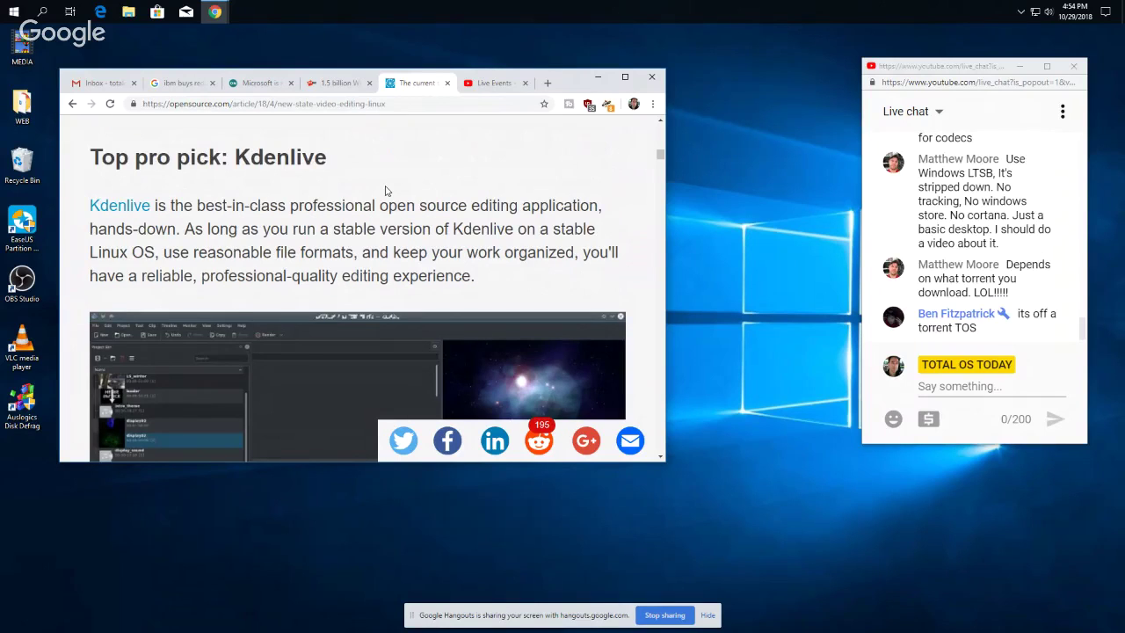
scroll(385, 188, down, 3)
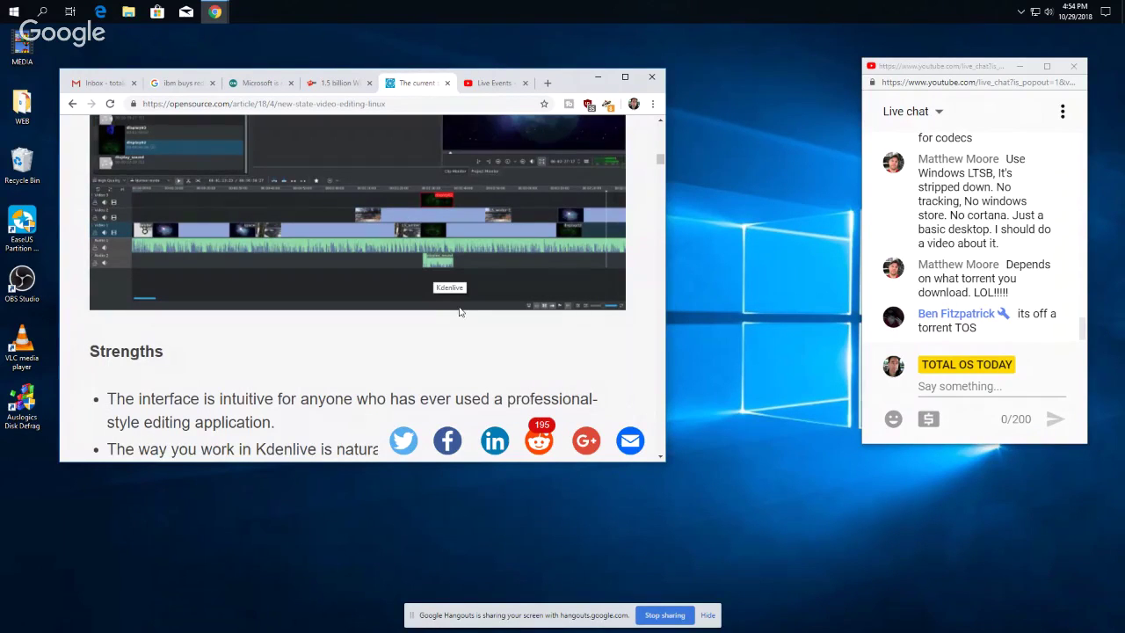
scroll(458, 312, down, 1)
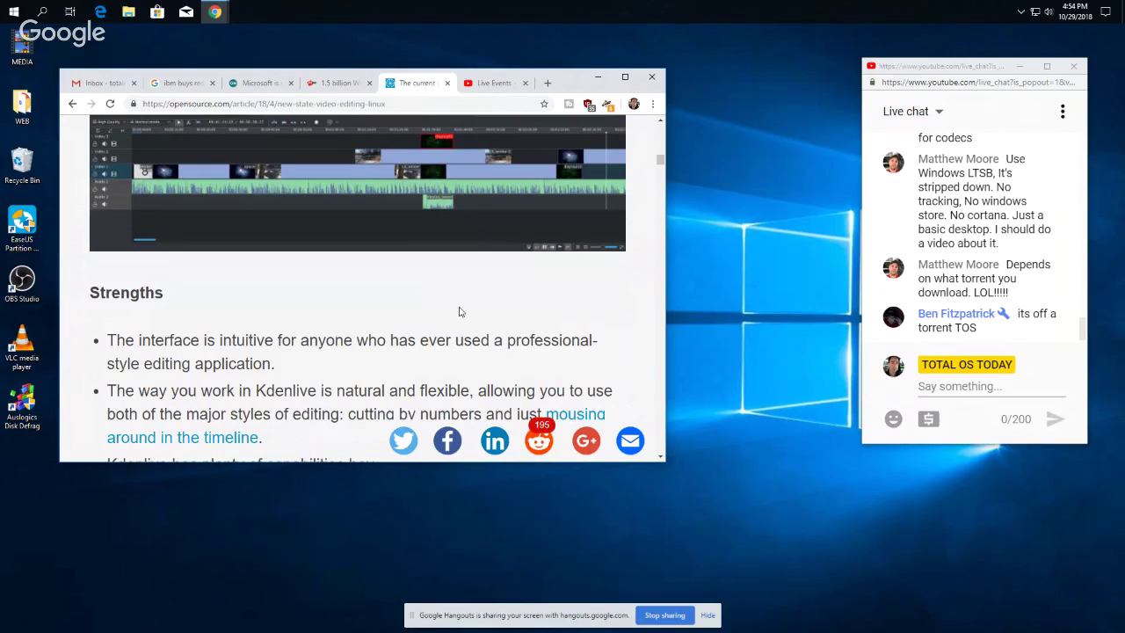
scroll(459, 311, down, 3)
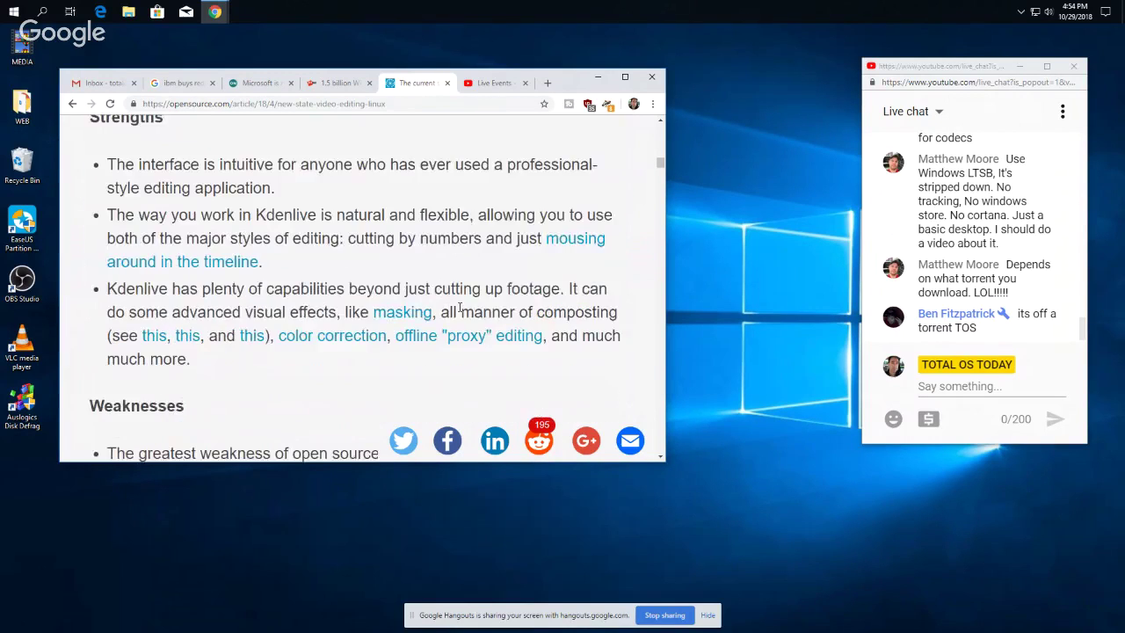
click(14, 12)
click(14, 12)
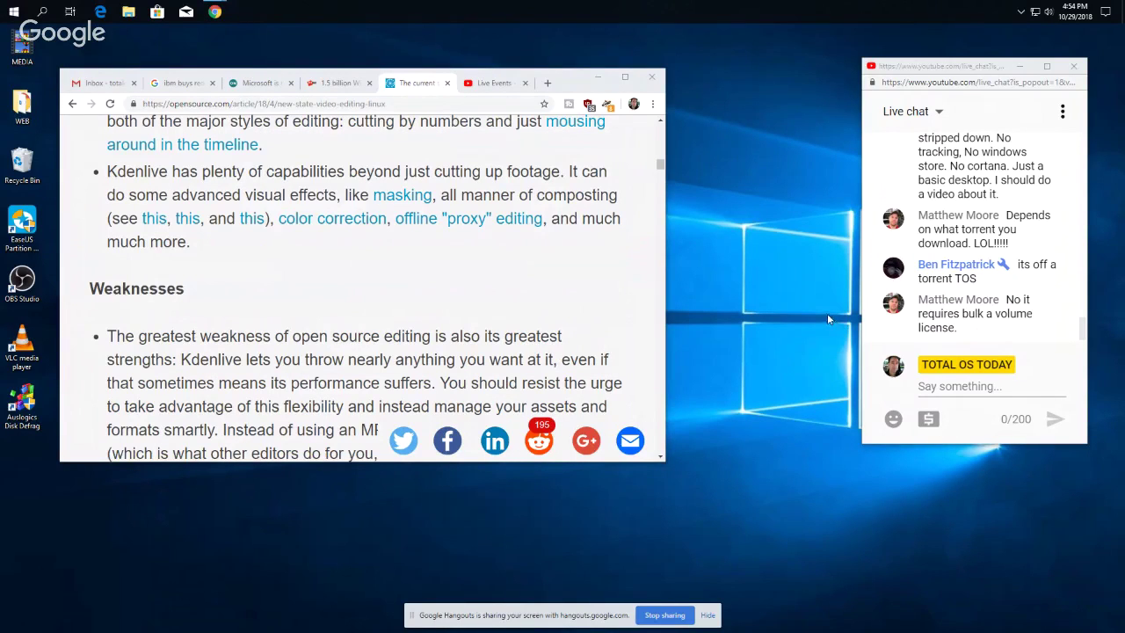
scroll(592, 292, down, 3)
scroll(592, 292, down, 3)
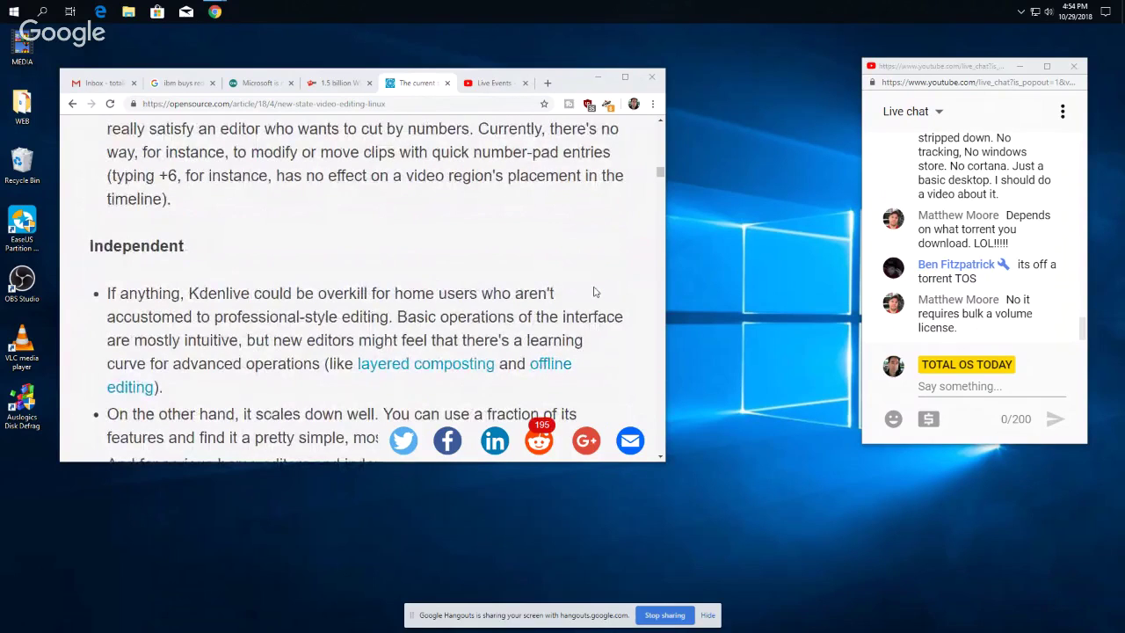
scroll(592, 292, down, 2)
scroll(592, 291, down, 3)
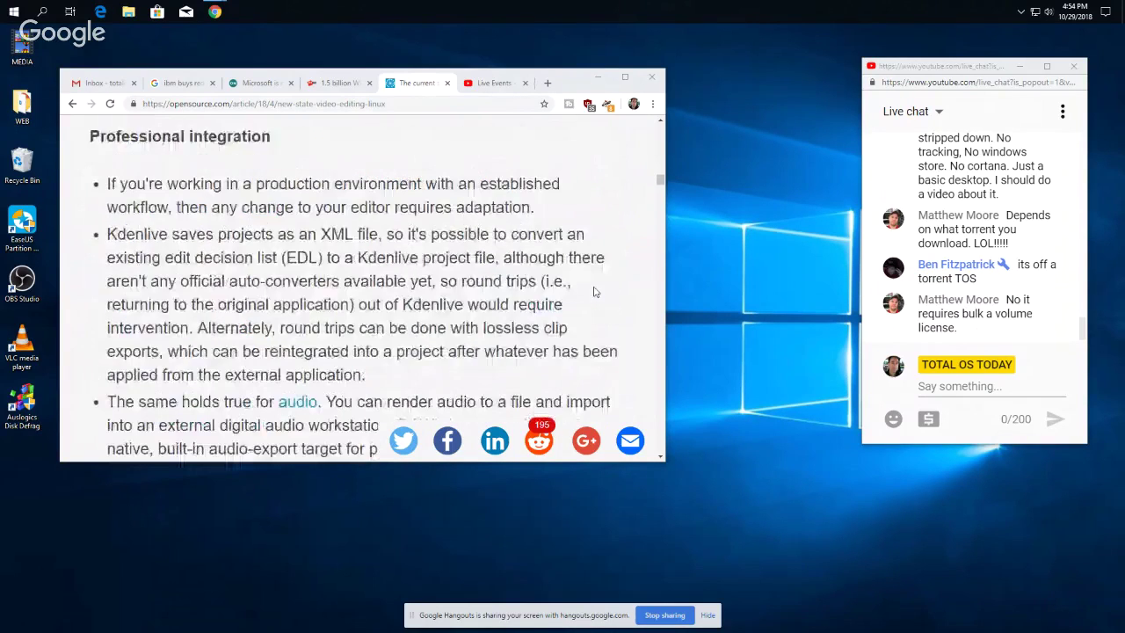
Look through the article's Flowblade and Blender sections and their interface screenshots
scroll(592, 292, down, 5)
scroll(593, 292, down, 1)
scroll(593, 288, up, 3)
scroll(400, 327, down, 10)
scroll(416, 324, down, 9)
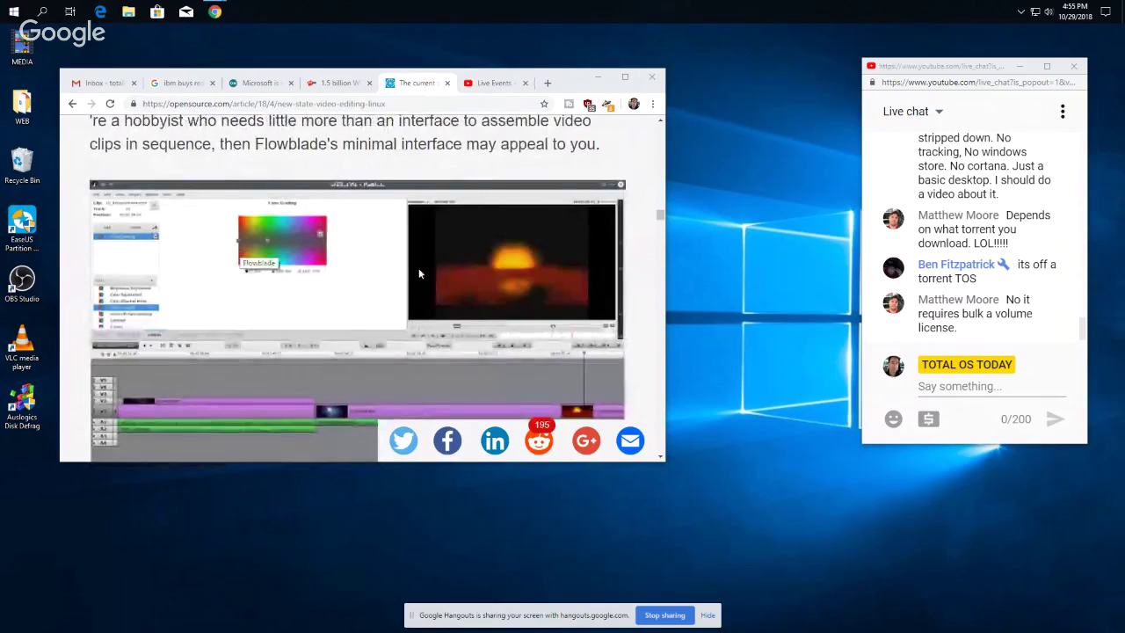
scroll(420, 276, down, 8)
scroll(416, 279, down, 5)
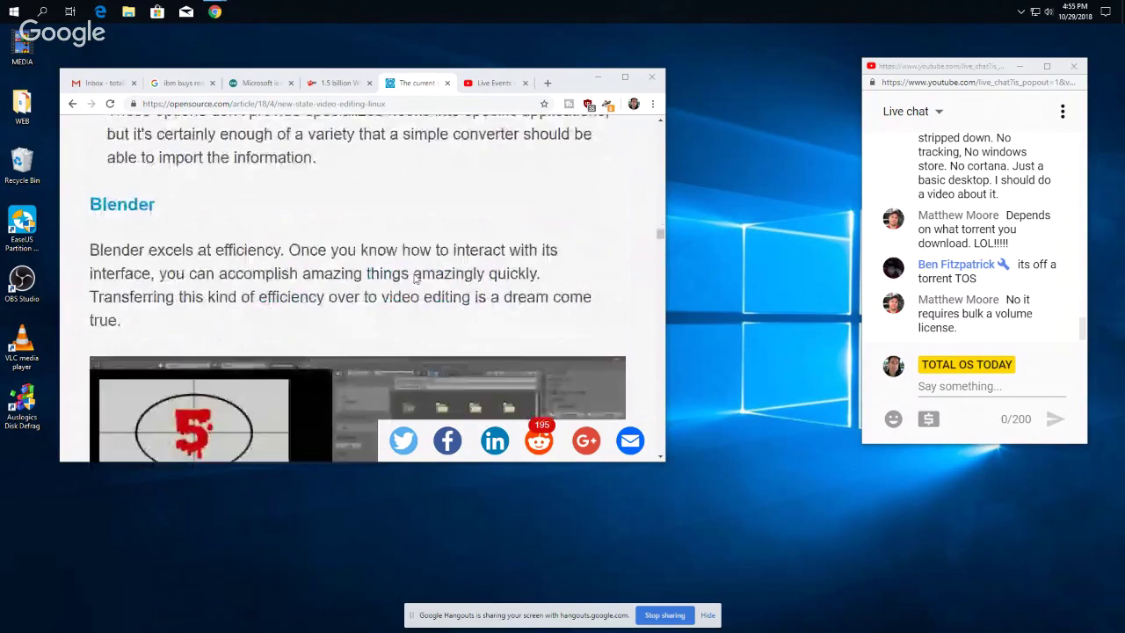
scroll(389, 279, down, 3)
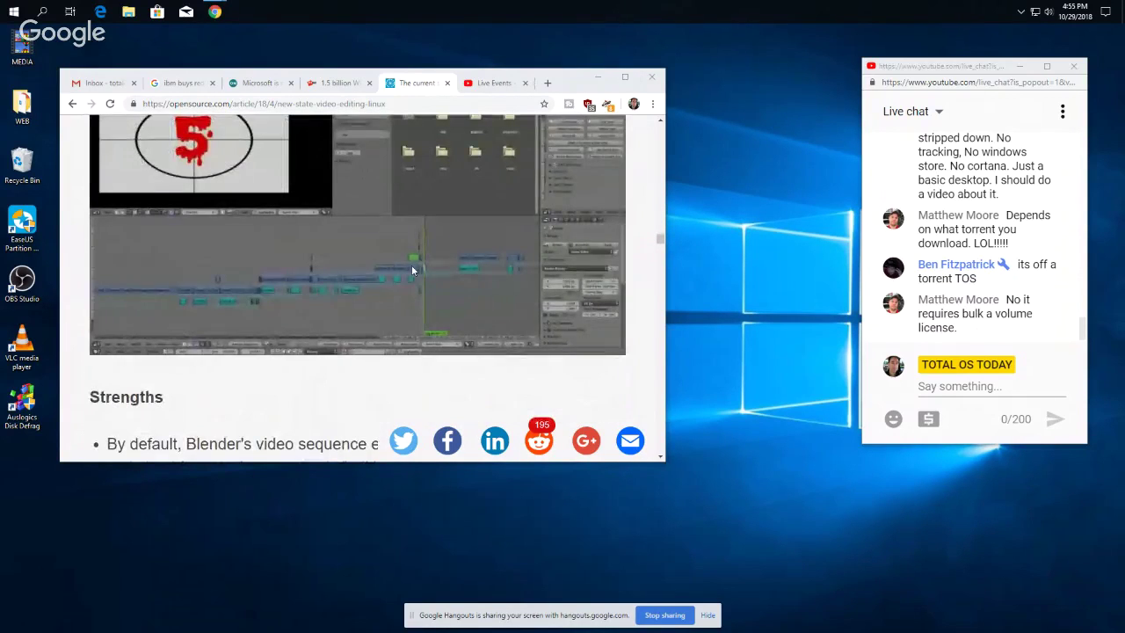
Examine the article's Shotcut section, including its description, interface screenshot and suitability for independent editing
scroll(412, 264, down, 6)
scroll(411, 269, down, 8)
scroll(411, 268, down, 4)
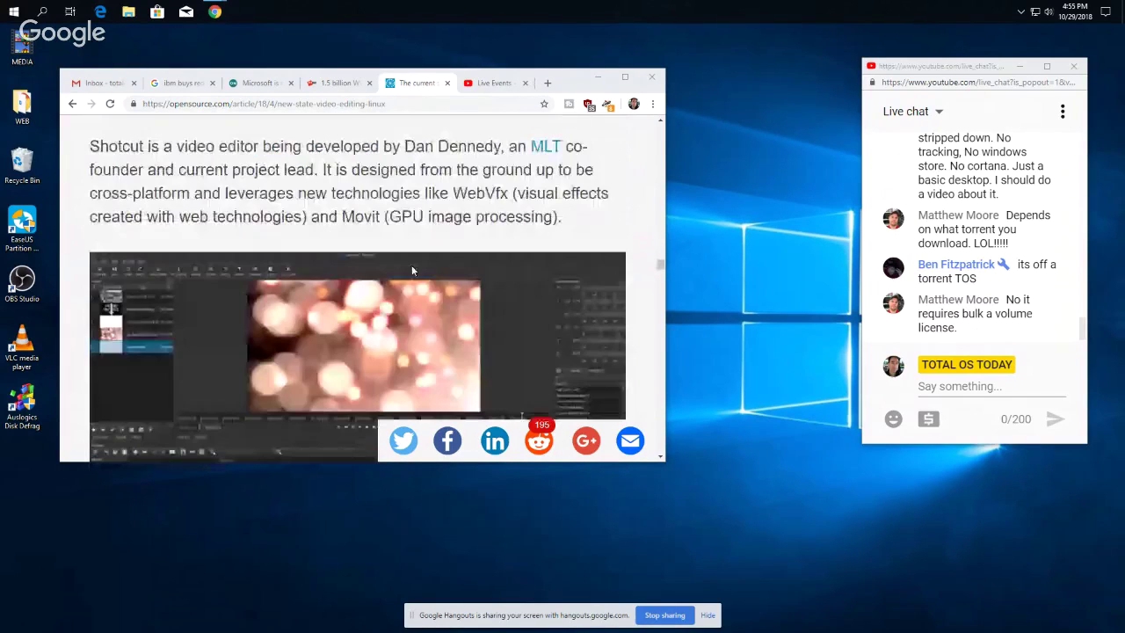
scroll(151, 313, up, 3)
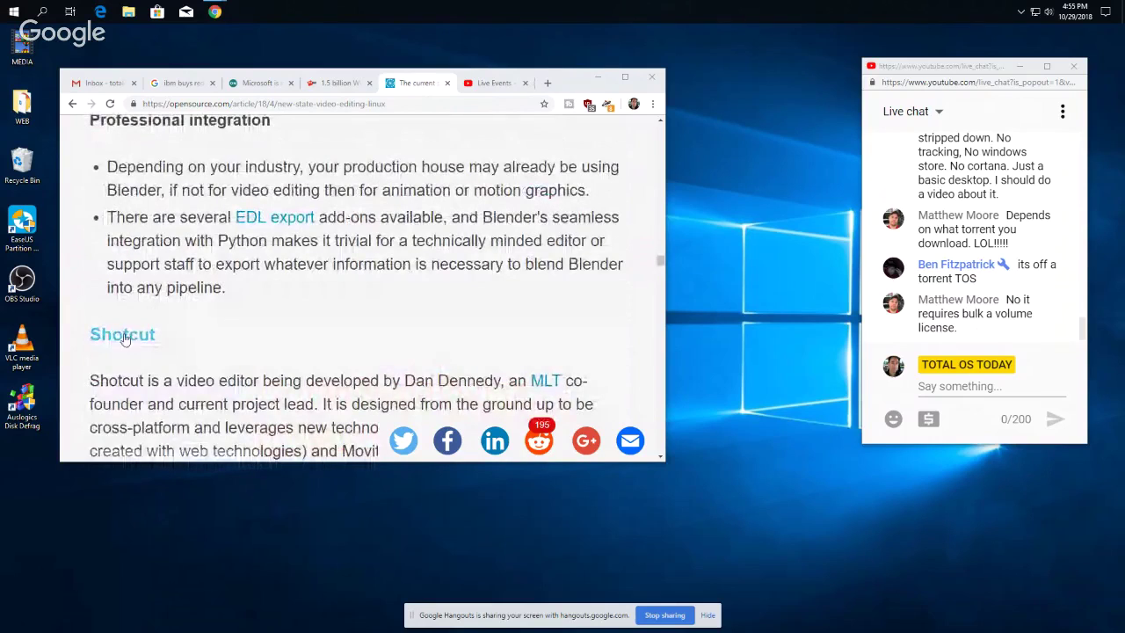
scroll(411, 334, down, 2)
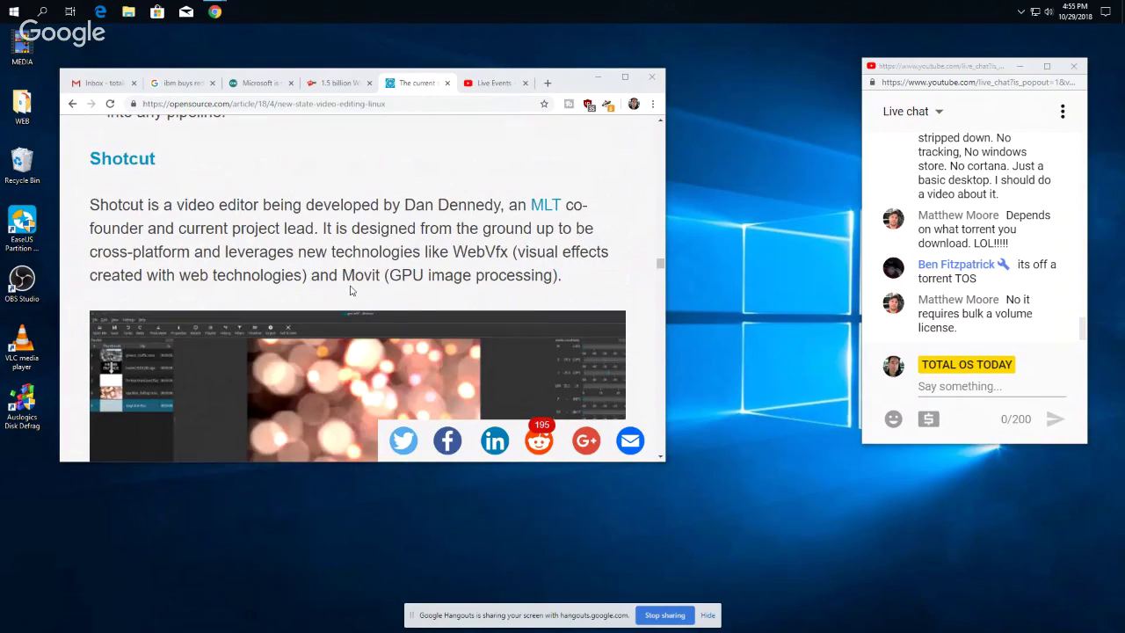
scroll(350, 289, down, 2)
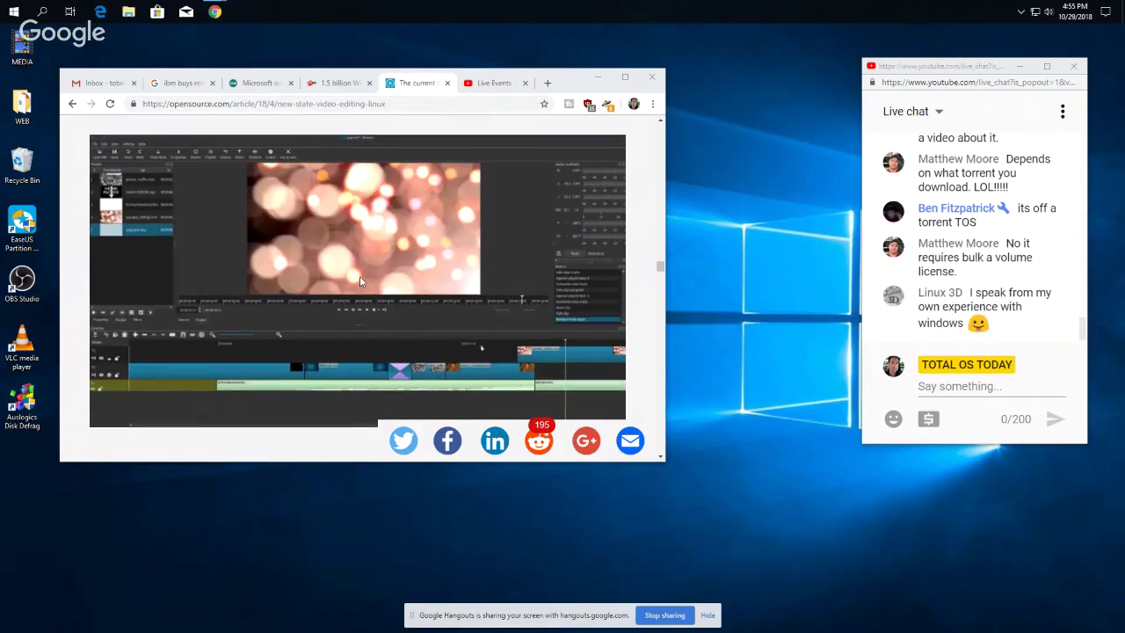
scroll(360, 281, up, 2)
scroll(365, 276, down, 10)
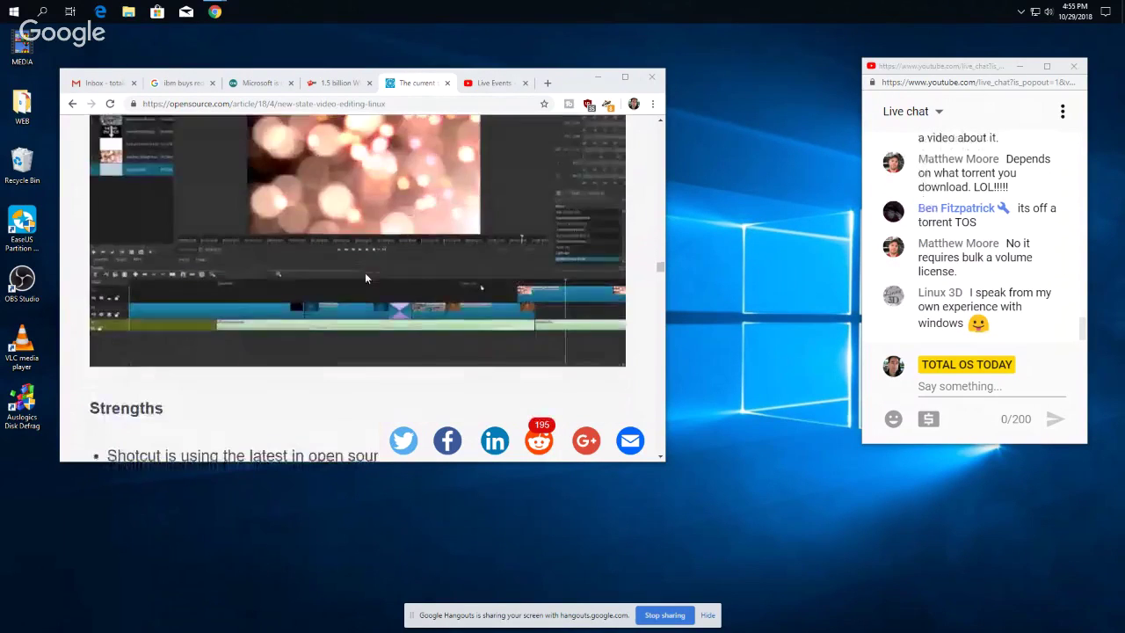
scroll(366, 277, down, 15)
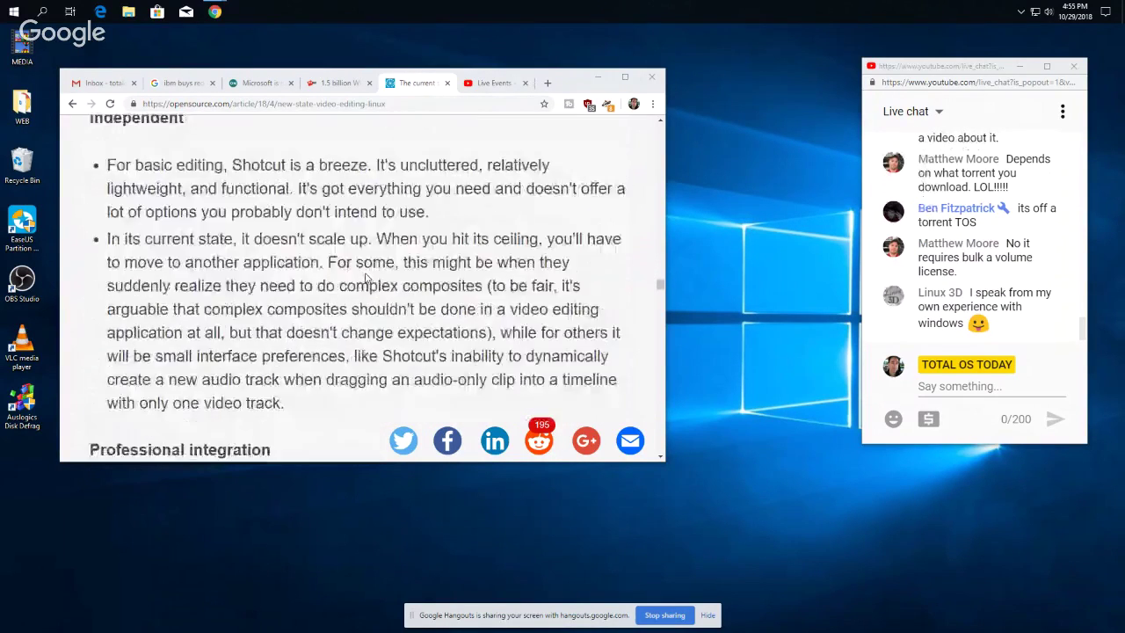
Look over the Lightworks, Resolve and Hiero sections through the article's end, and return to its beginning
scroll(366, 278, down, 3)
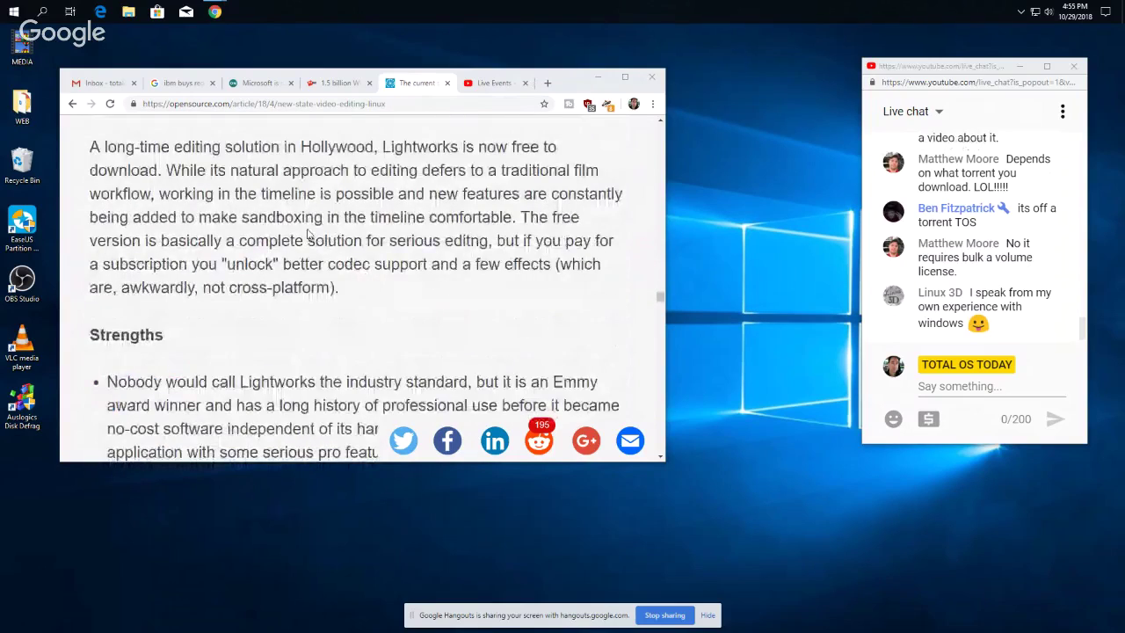
scroll(243, 296, up, 2)
scroll(317, 291, down, 15)
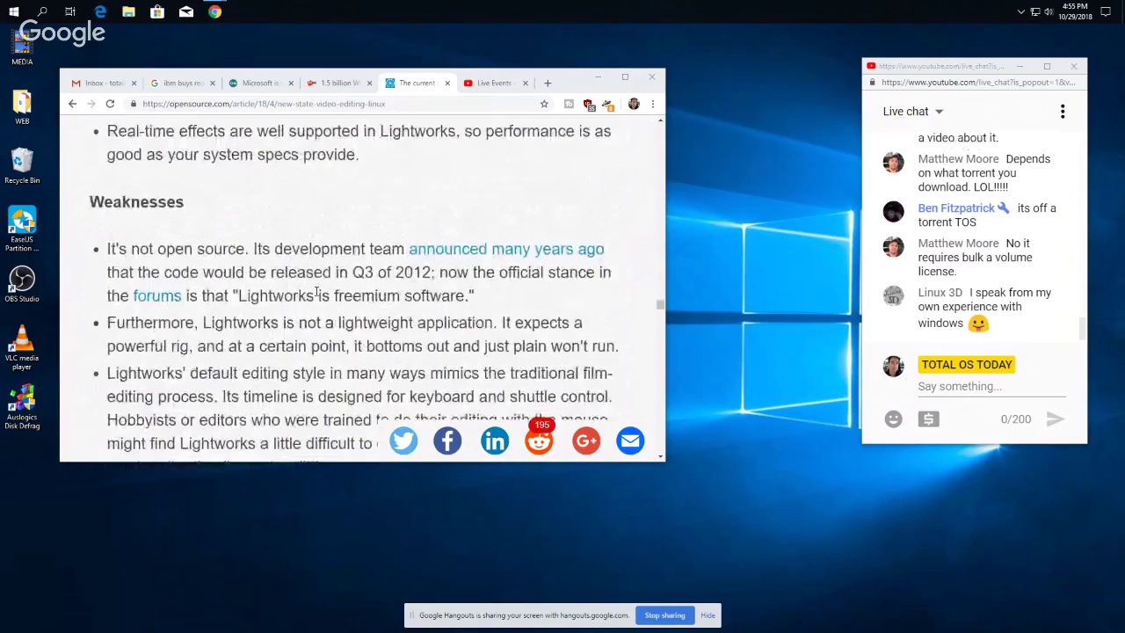
scroll(316, 291, down, 2)
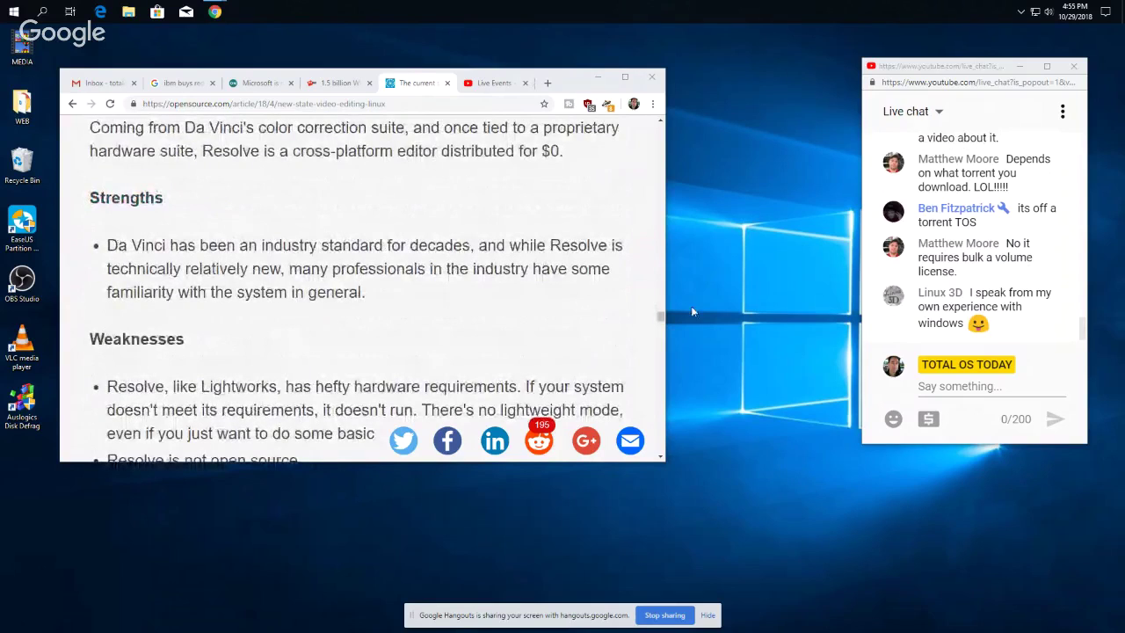
scroll(520, 273, down, 5)
scroll(520, 274, down, 3)
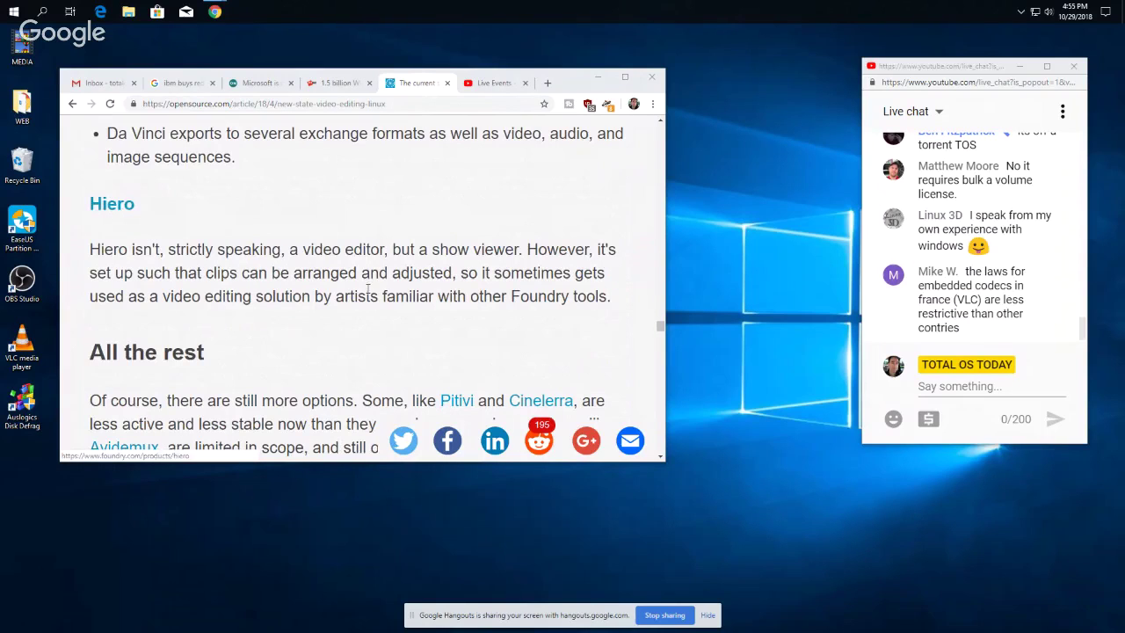
scroll(384, 268, down, 6)
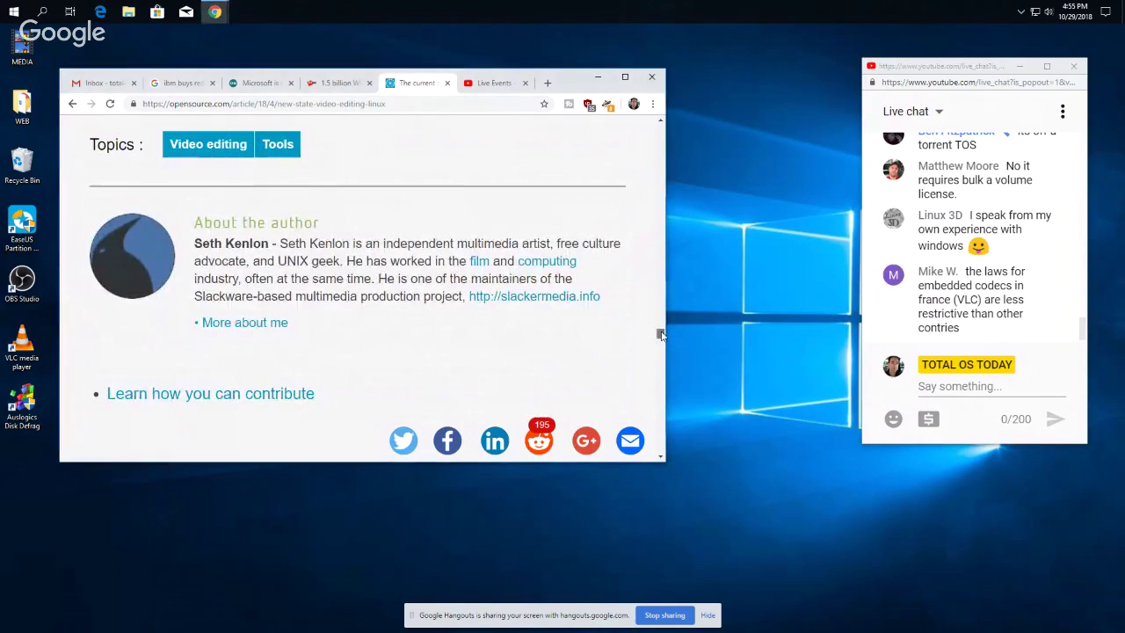
drag(662, 331, 658, 123)
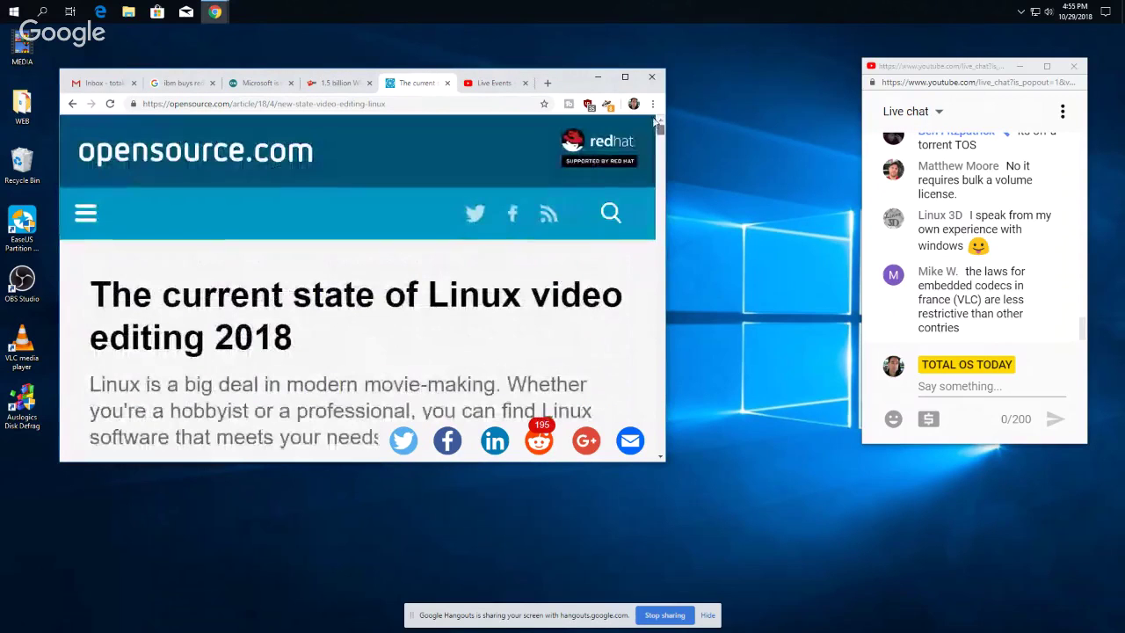
Search the web for "kdenlive" and open the official Kdenlive website from the results
double_click(437, 105)
key(ctrl+a)
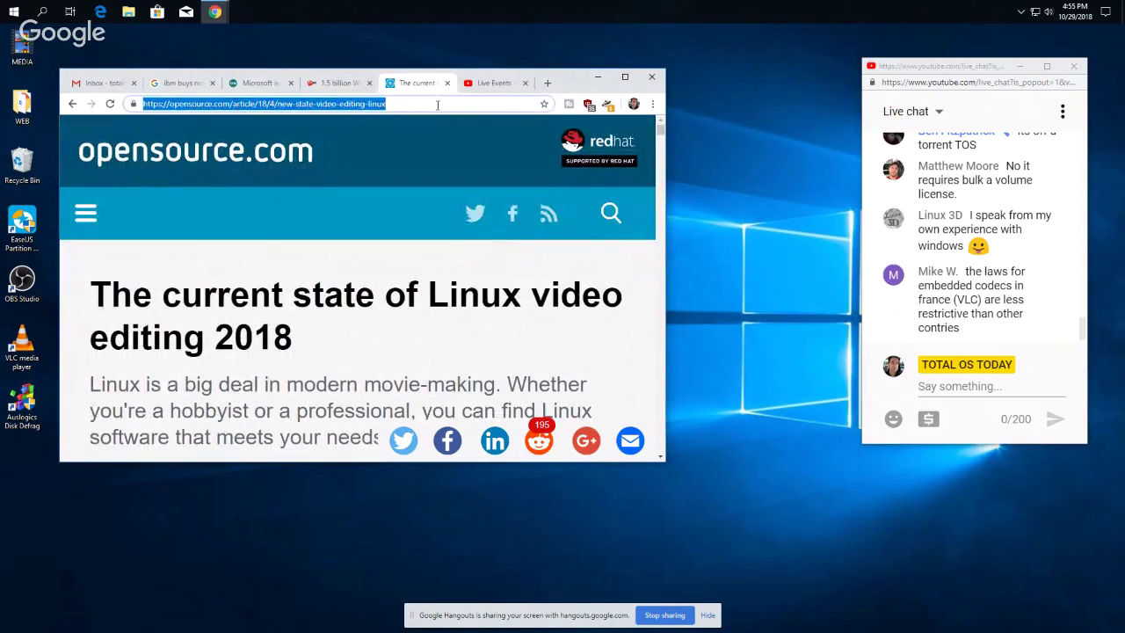
text(kdenlive)
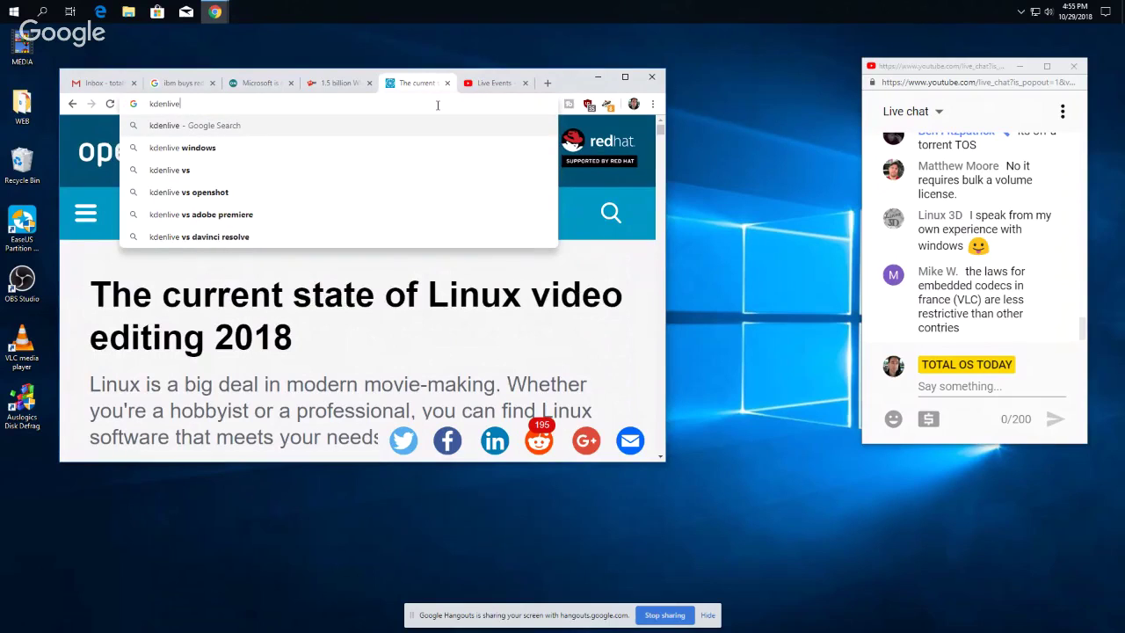
key(Return)
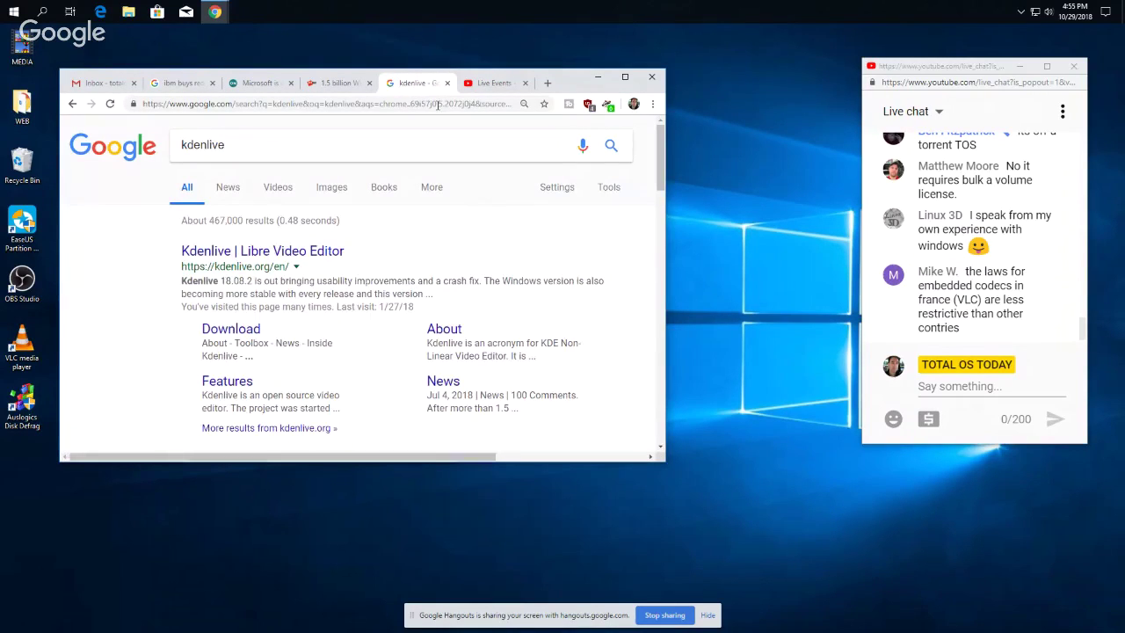
click(294, 255)
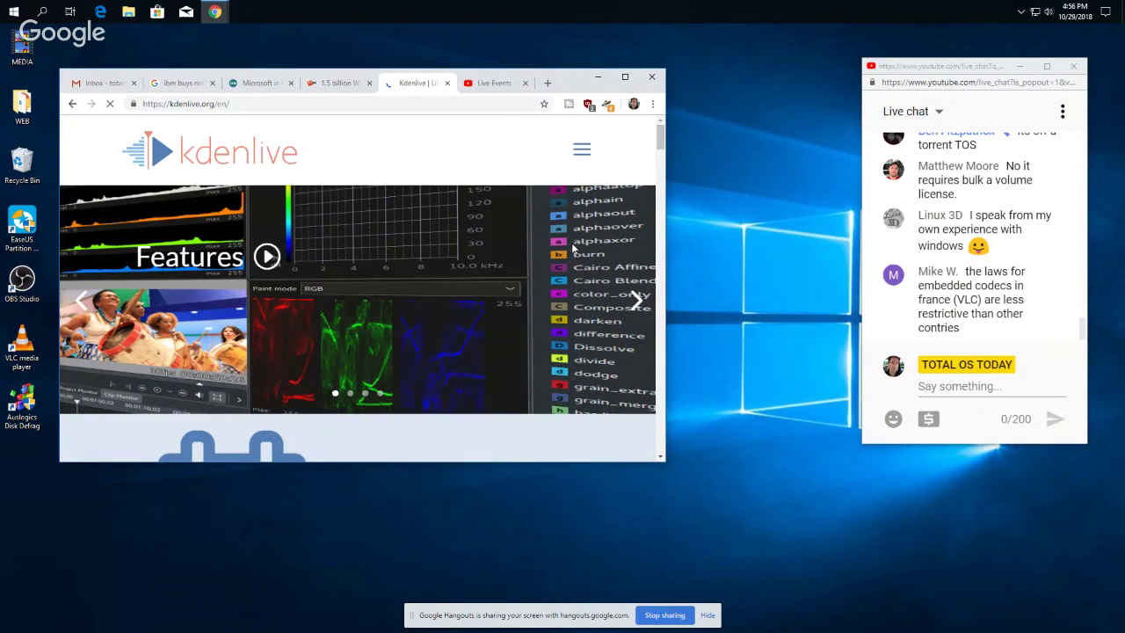
Widen the browser window and look through the Kdenlive home page's Calendar, Need help and Latest News sections, returning to its beginning
scroll(573, 249, down, 5)
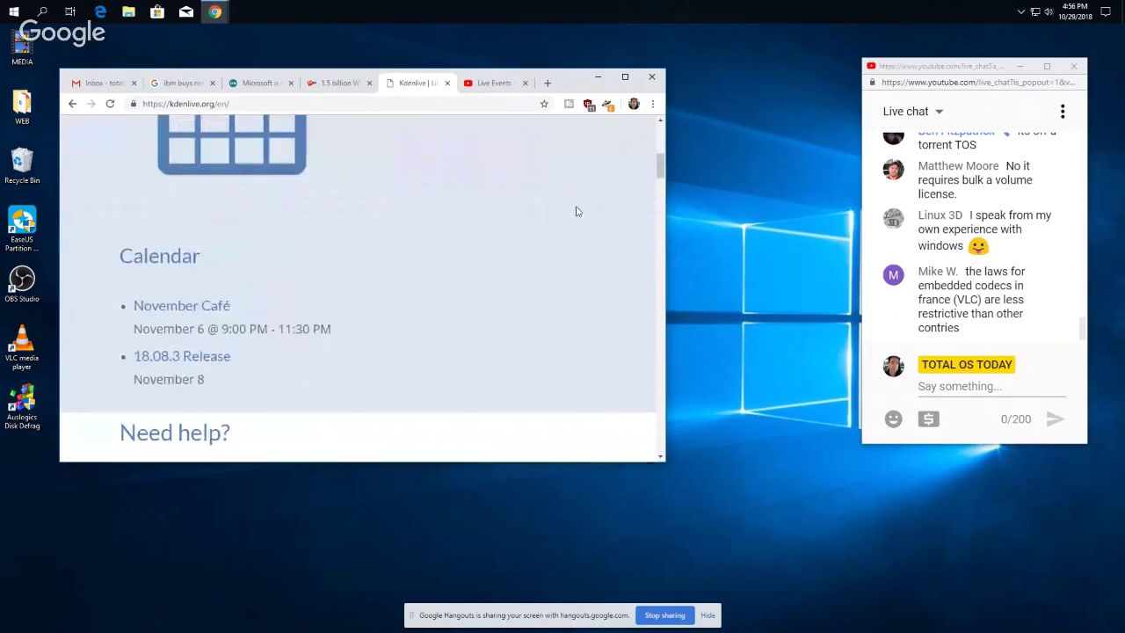
drag(665, 244, 781, 235)
scroll(654, 257, down, 3)
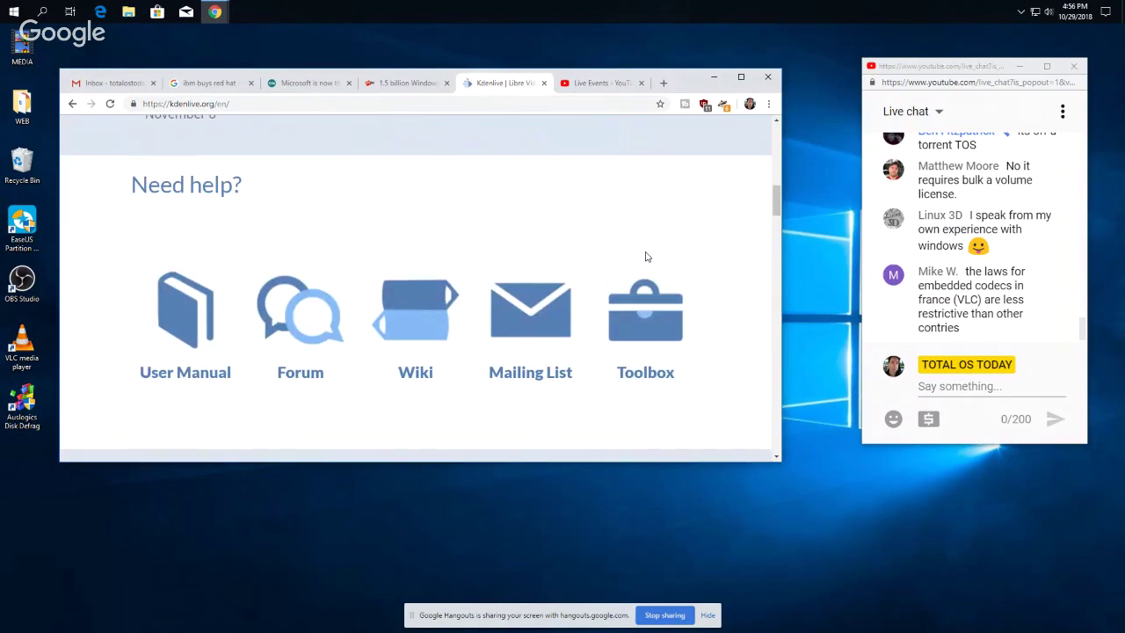
scroll(645, 257, up, 8)
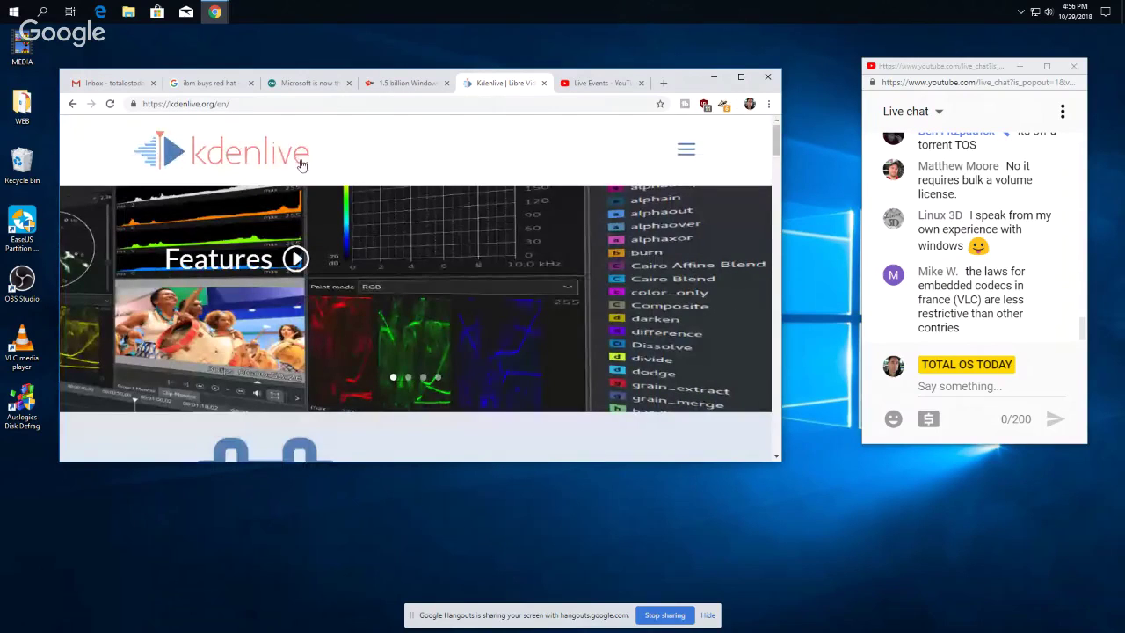
scroll(449, 254, down, 7)
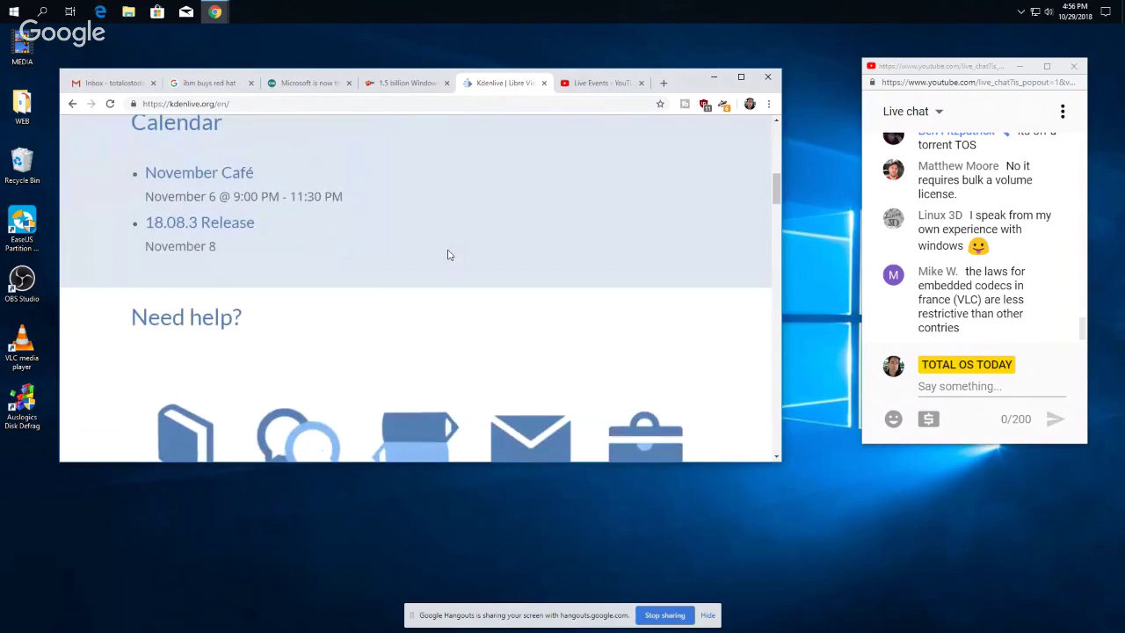
scroll(331, 227, down, 5)
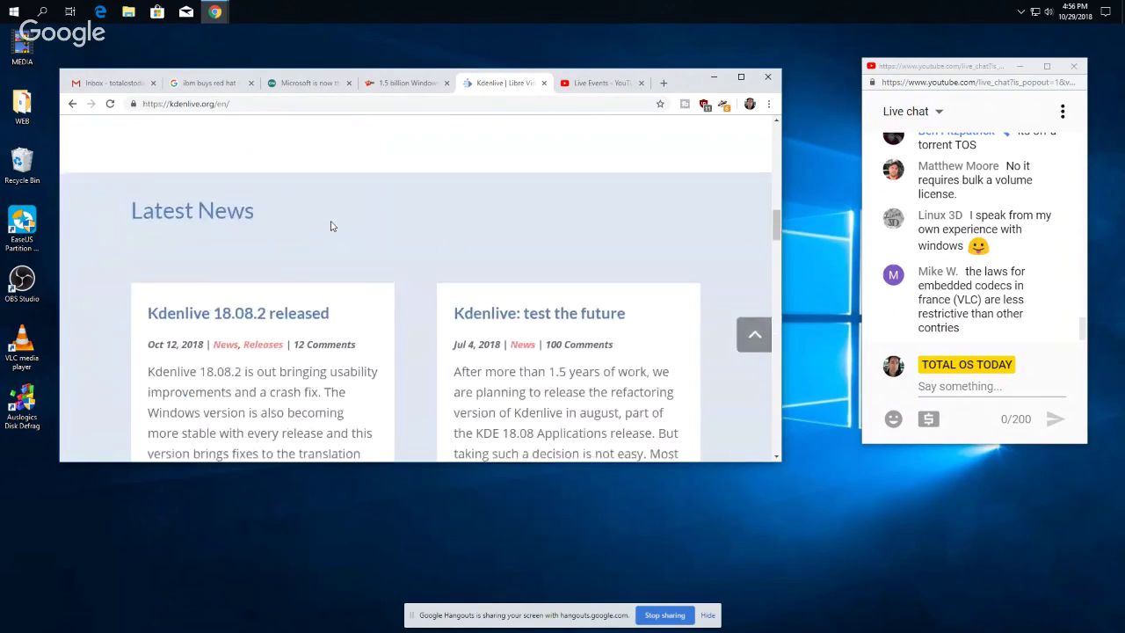
scroll(330, 226, down, 2)
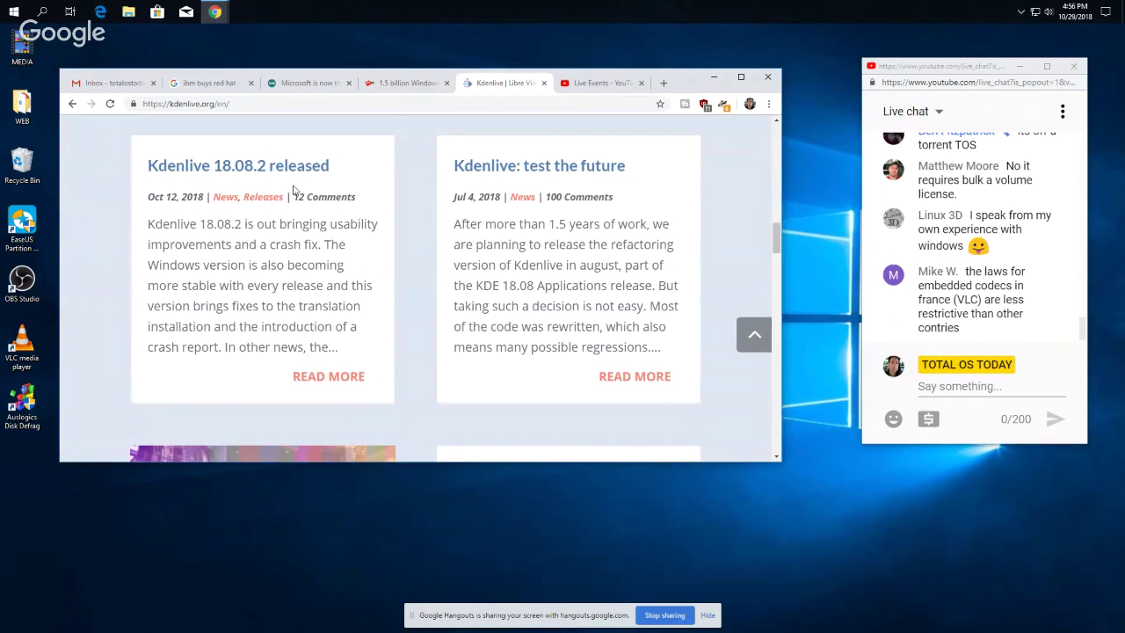
scroll(294, 191, down, 4)
scroll(295, 192, down, 1)
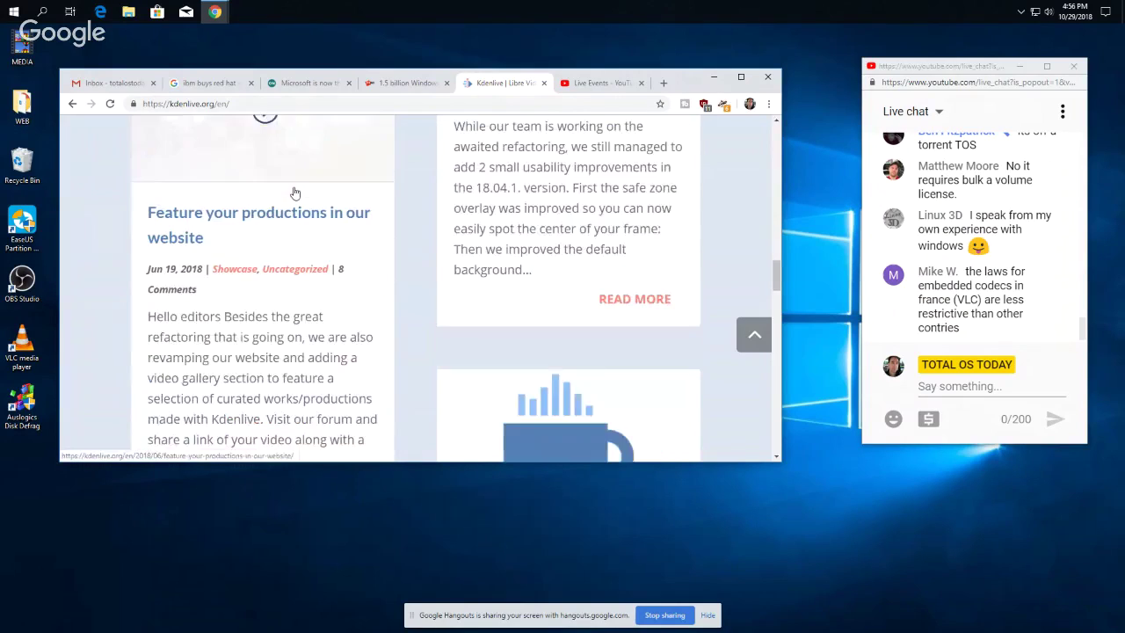
scroll(294, 191, down, 4)
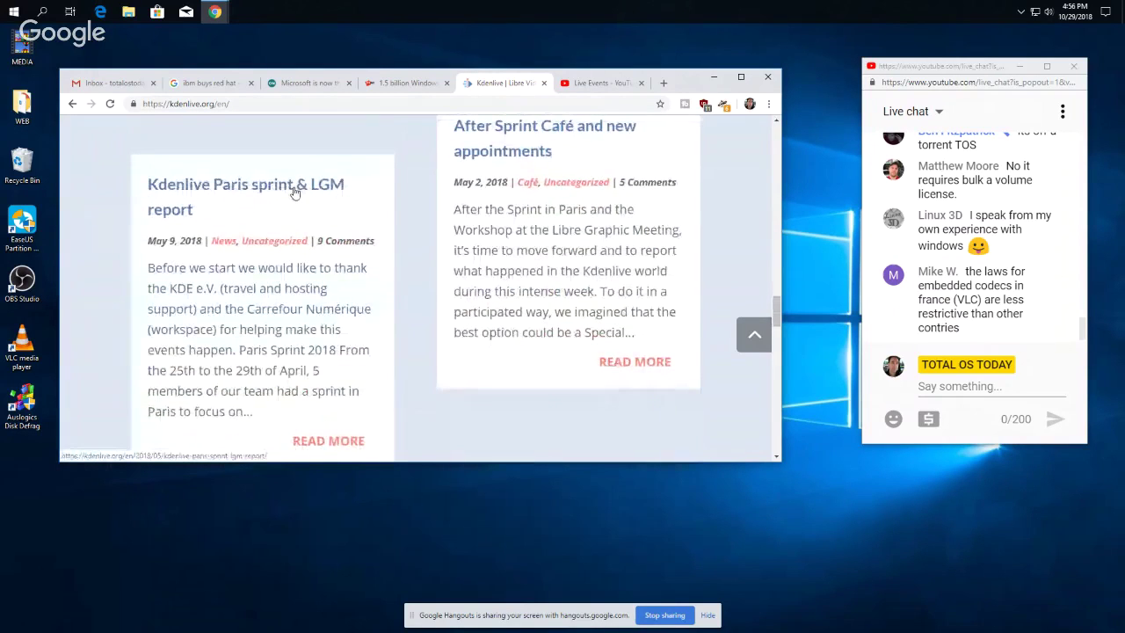
scroll(294, 192, down, 5)
scroll(294, 192, up, 1)
scroll(294, 191, up, 18)
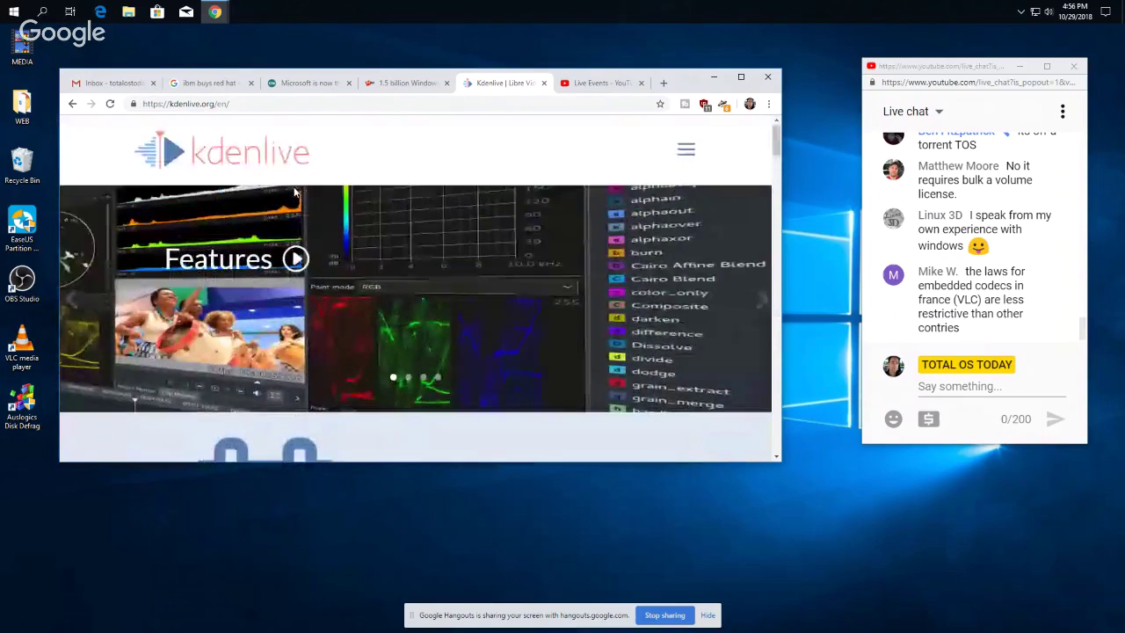
Maximize the browser and examine Kdenlive's Download page, including the GNU/Linux packages, Windows beta and Mac OSX sections
click(741, 76)
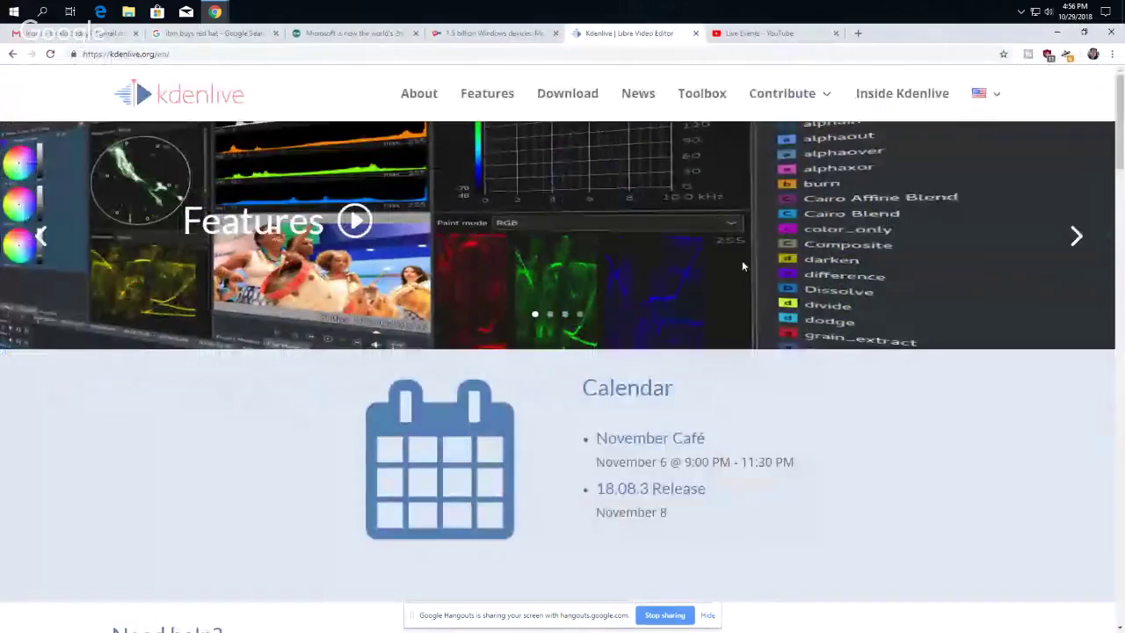
click(583, 96)
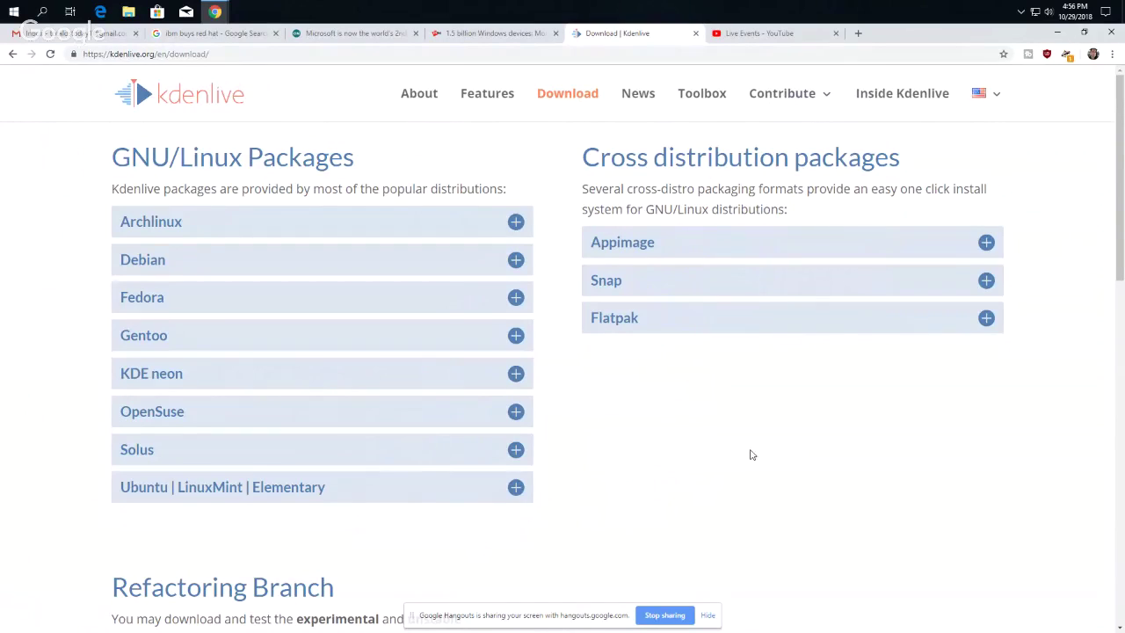
scroll(773, 444, down, 4)
scroll(773, 443, down, 1)
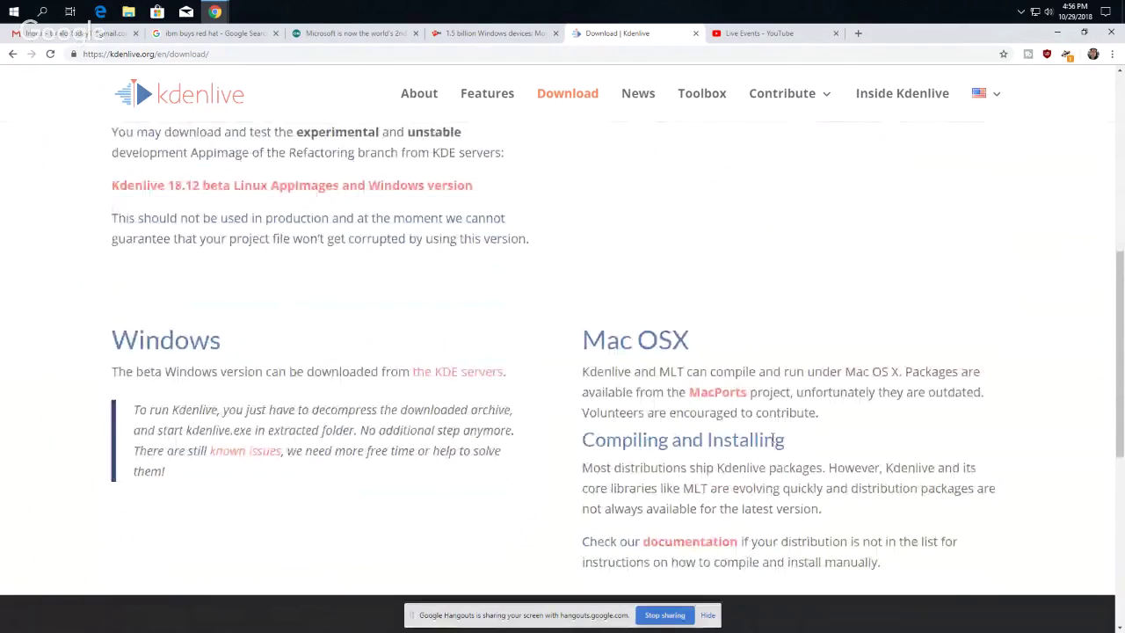
scroll(102, 173, down, 2)
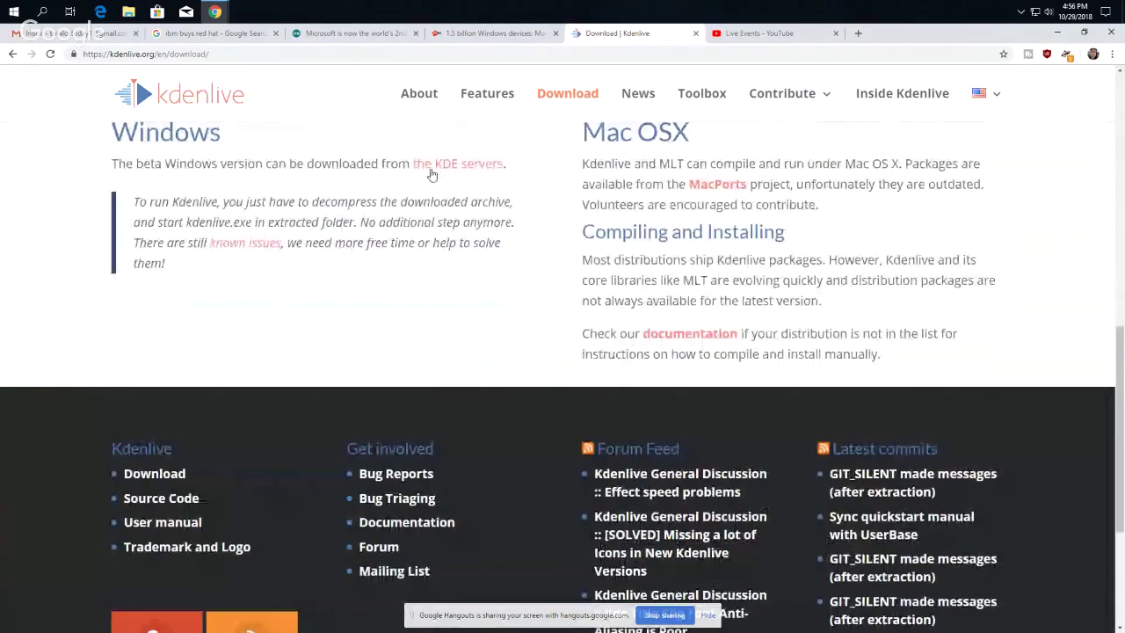
scroll(376, 210, down, 1)
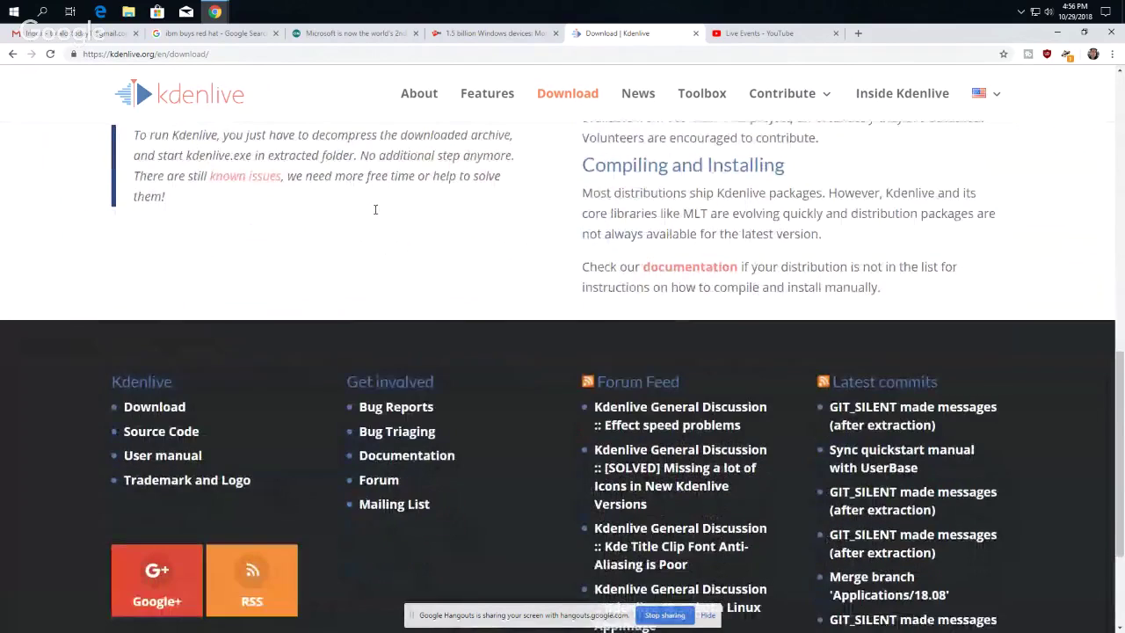
Minimize the browser to reveal the desktop, and shift the live chat window slightly downward
click(1055, 33)
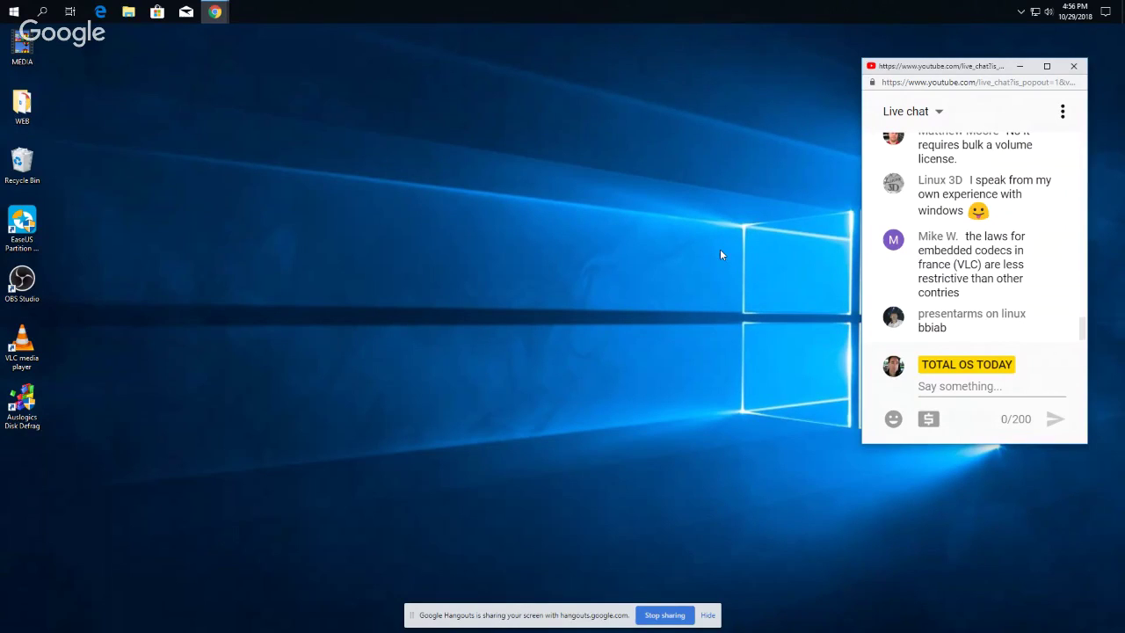
drag(962, 68, 961, 86)
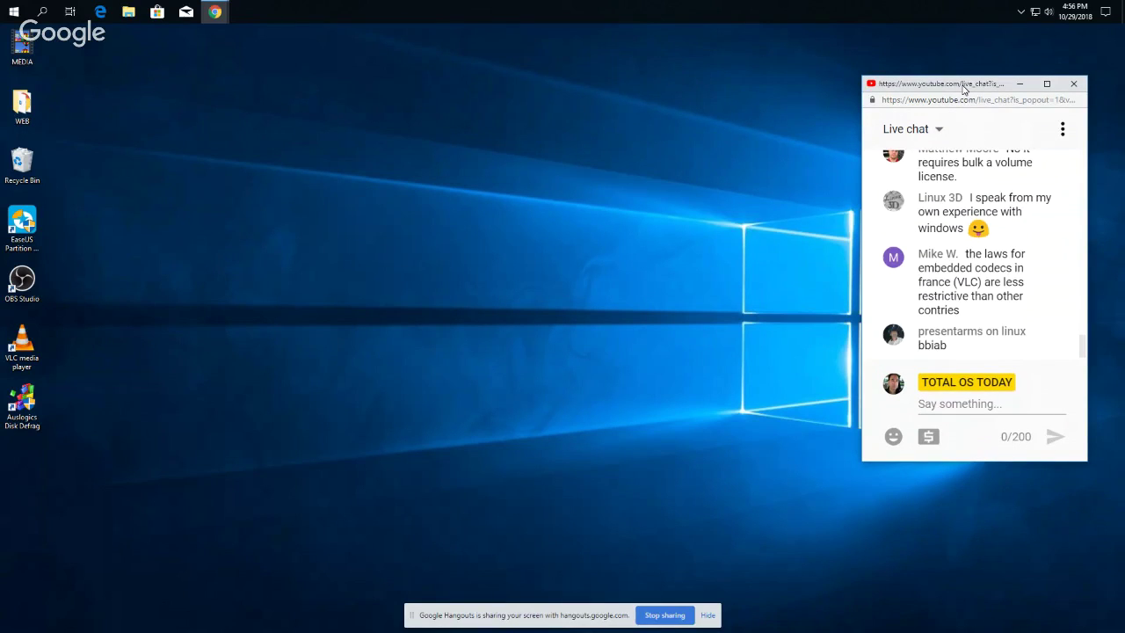
click(652, 161)
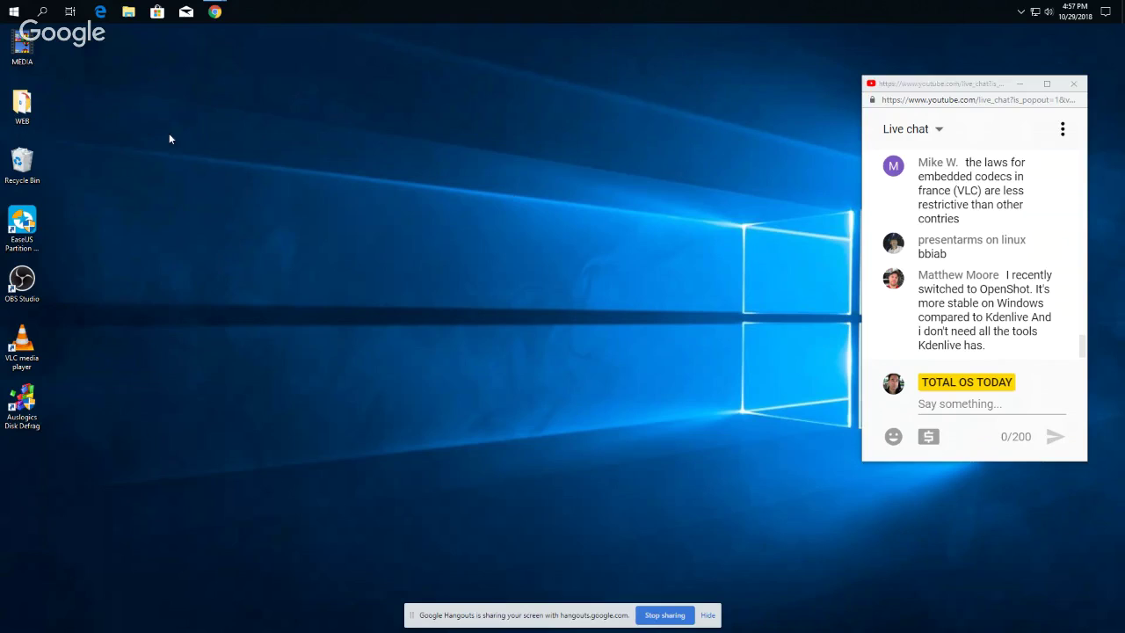
Launch EaseUS Partition Master, examine the partitions of both disks in a maximized window, and close the program
double_click(32, 228)
drag(961, 85, 989, 88)
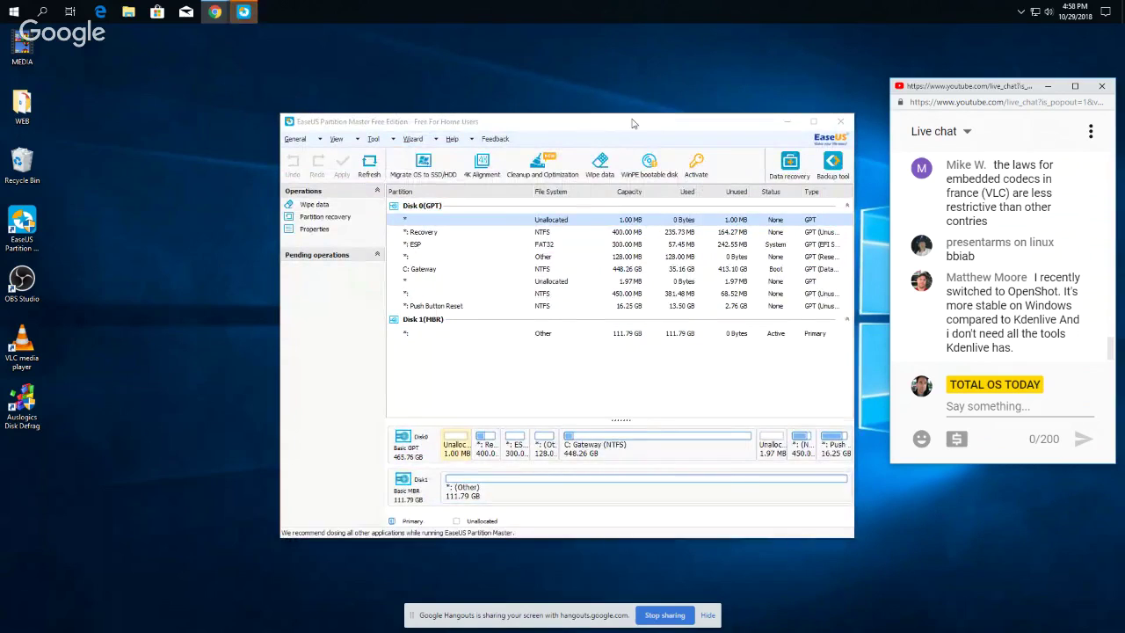
drag(632, 120, 578, 94)
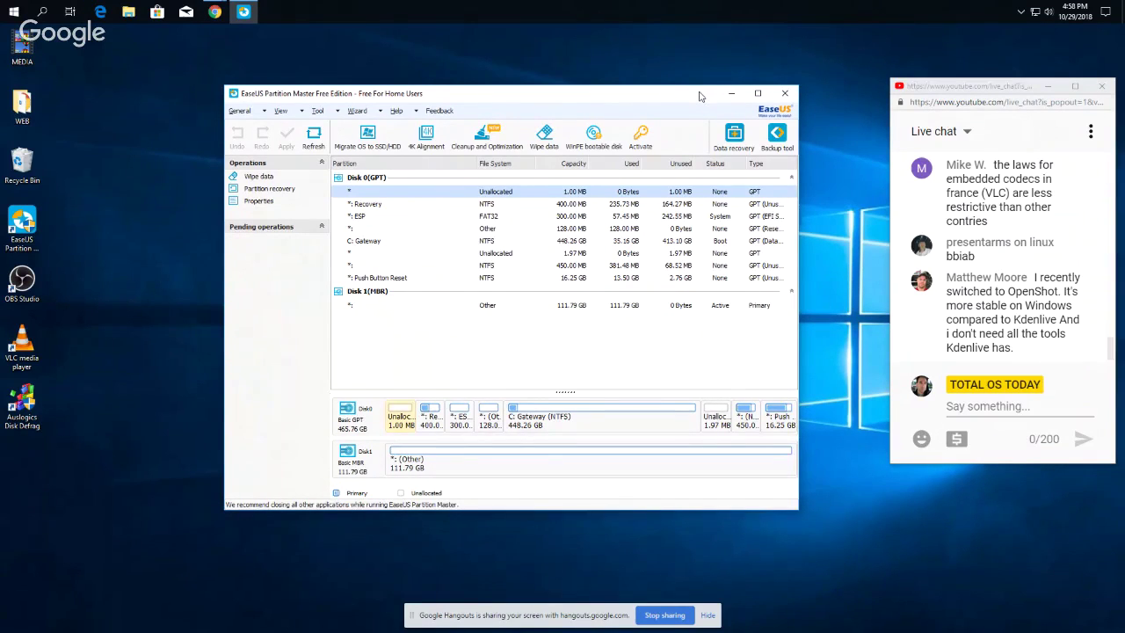
drag(700, 95, 671, 73)
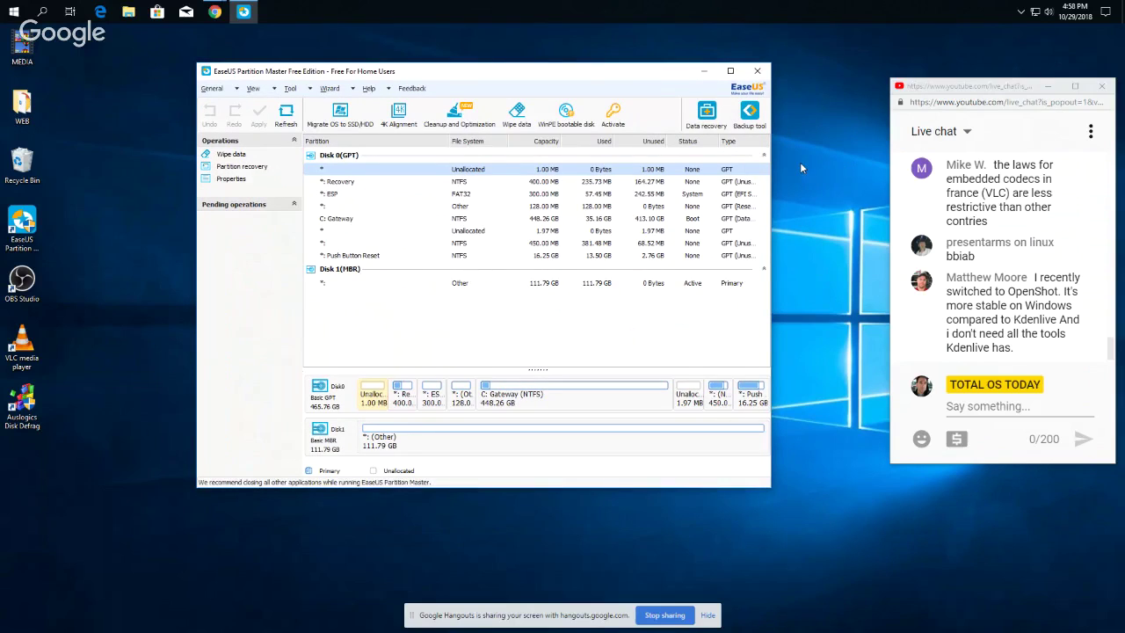
click(730, 72)
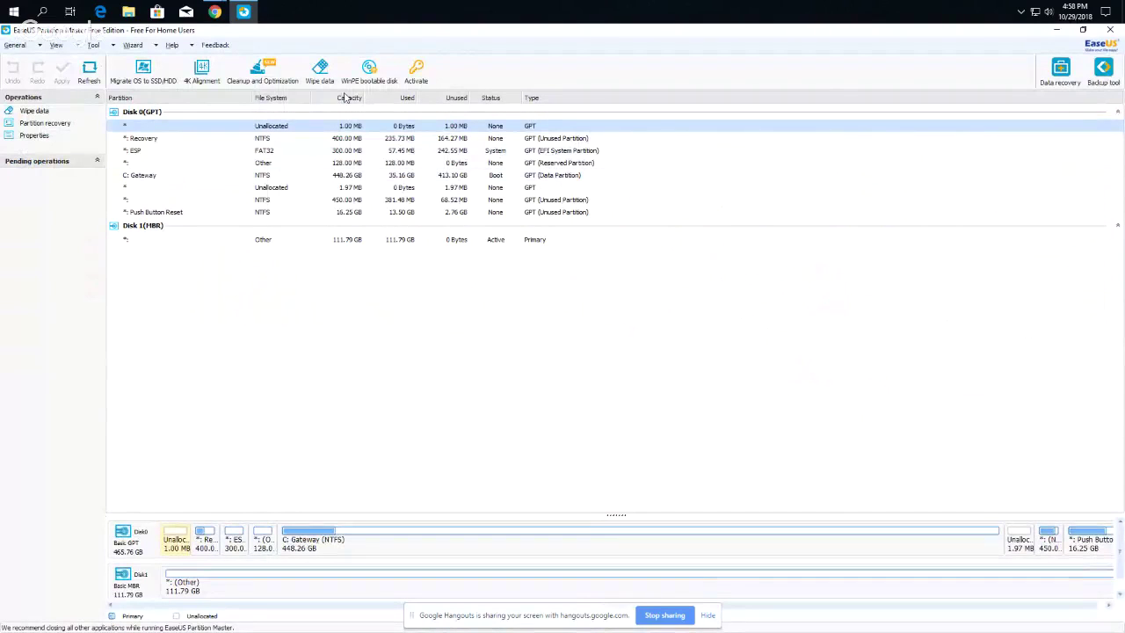
click(1111, 35)
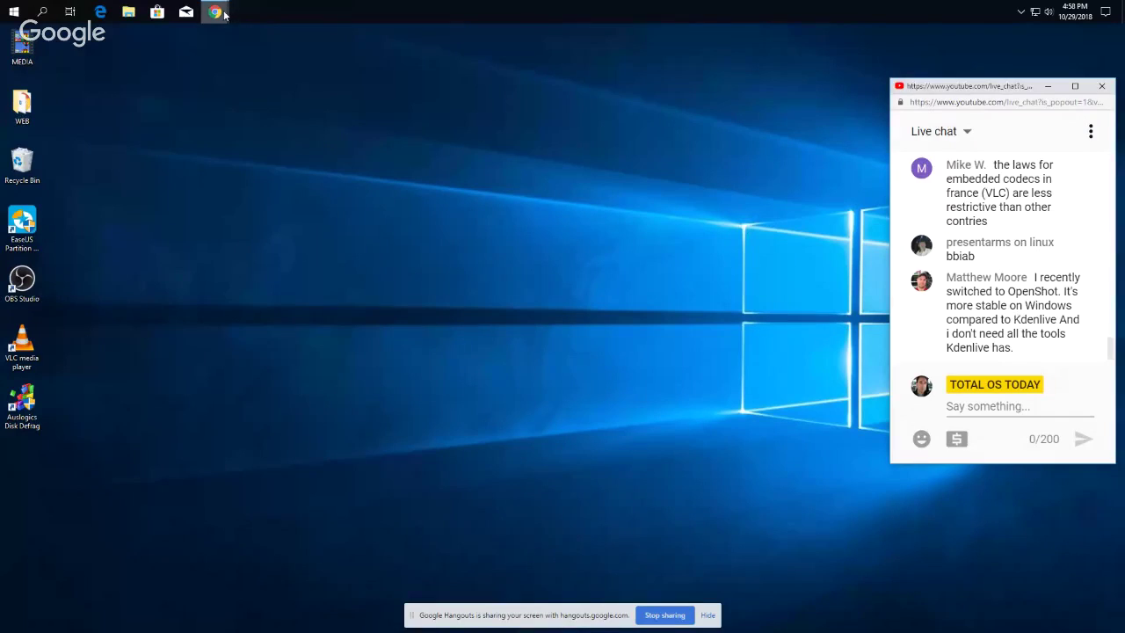
Bring up the Google Hangouts broadcast window and reposition it on the desktop
mouse_move(224, 14)
click(303, 87)
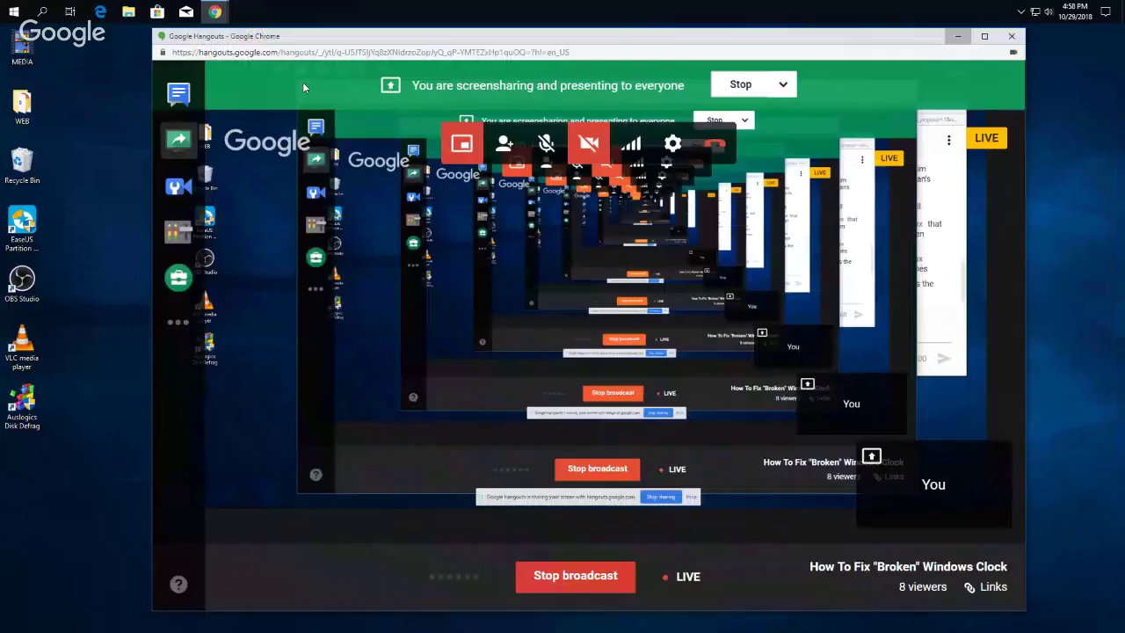
drag(715, 38, 512, 40)
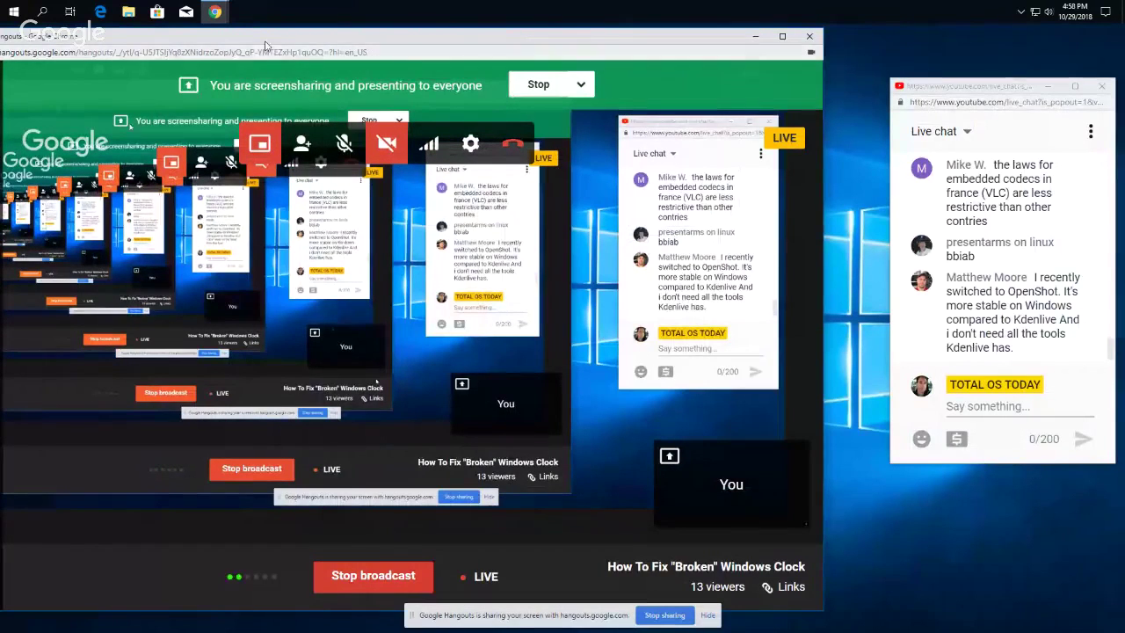
drag(423, 40, 634, 68)
double_click(442, 28)
Return to the main browser window and close the Kdenlive, Windows devices, Microsoft news and "ibm buys red hat" tabs
mouse_move(224, 16)
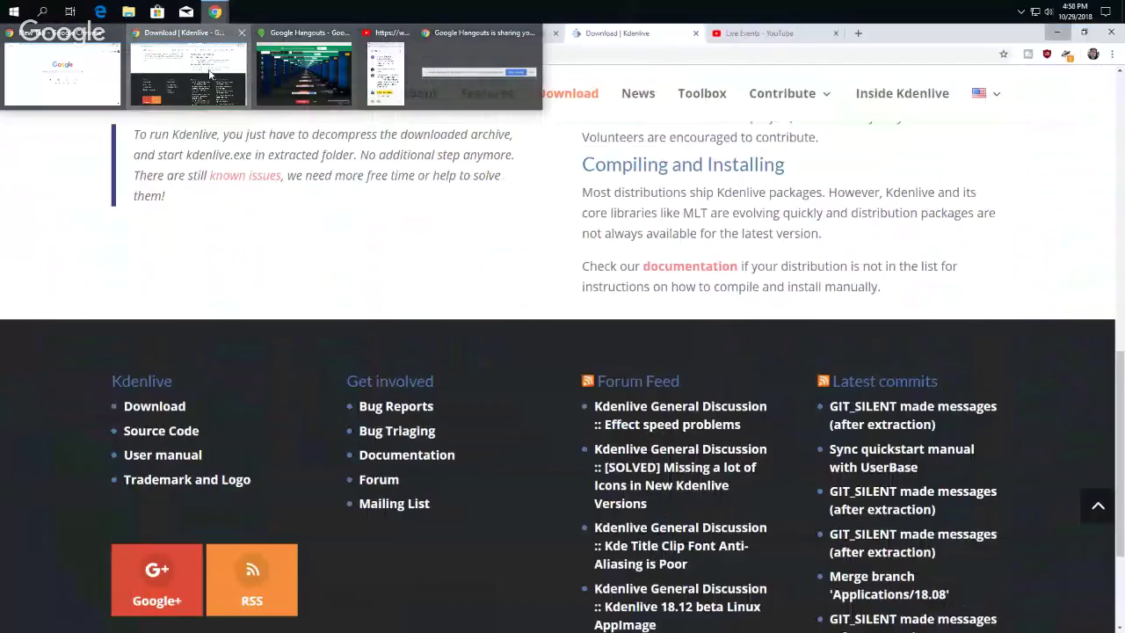
click(209, 74)
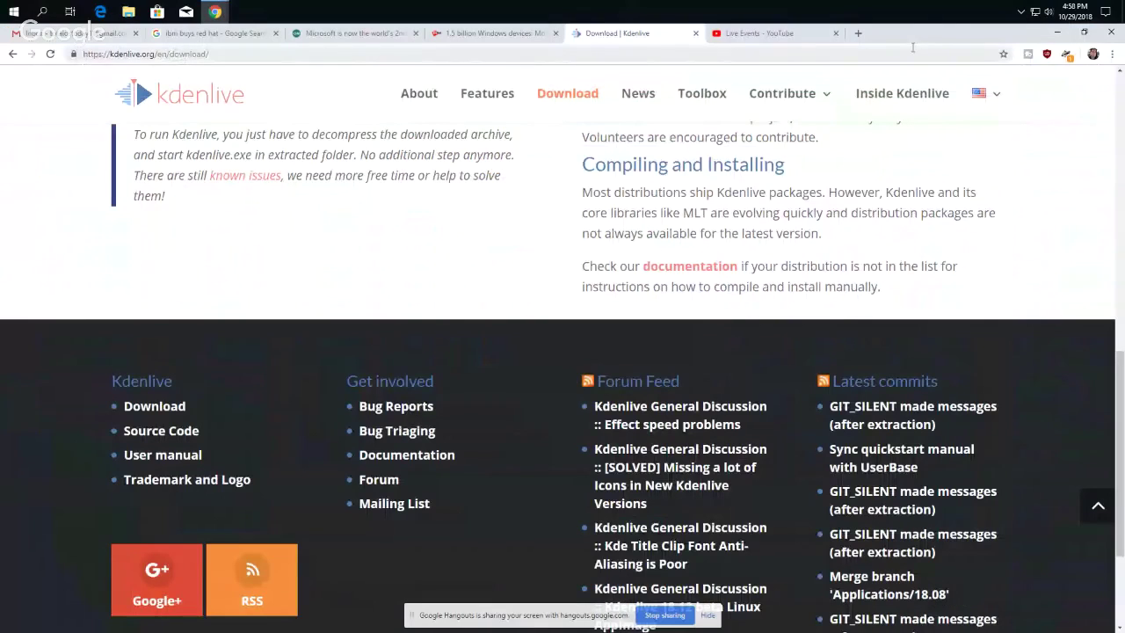
click(695, 34)
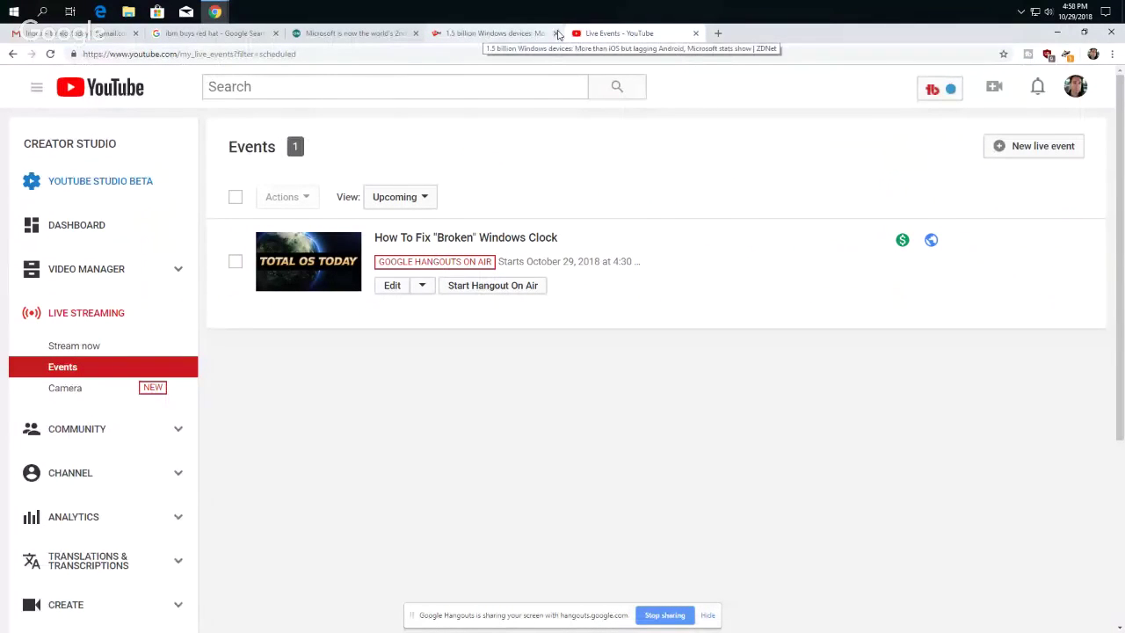
click(555, 34)
click(415, 34)
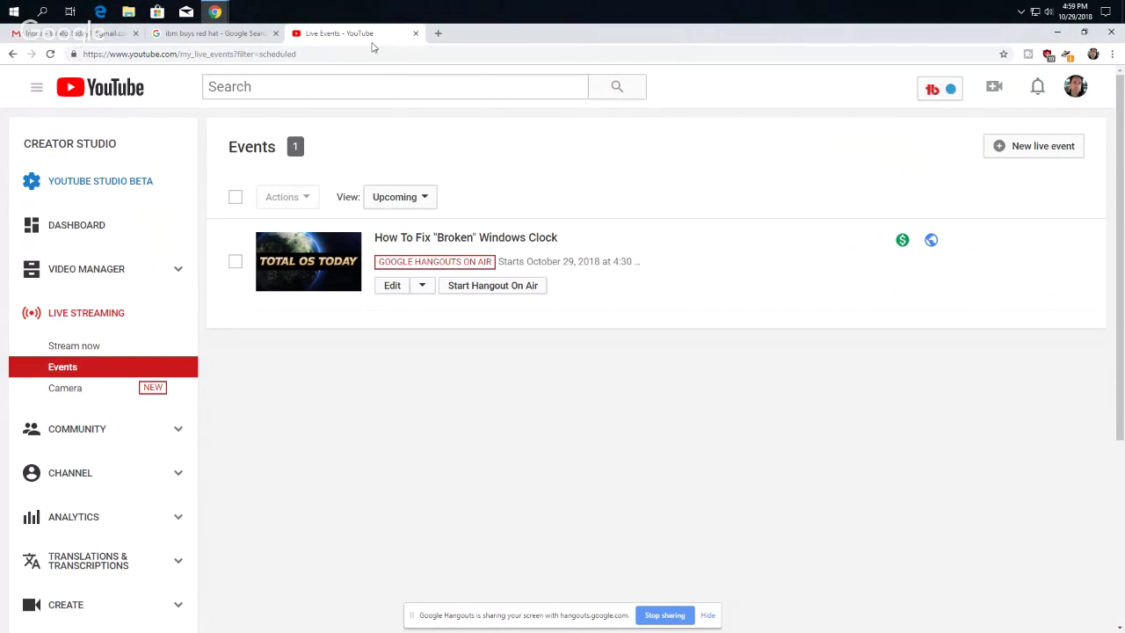
click(275, 33)
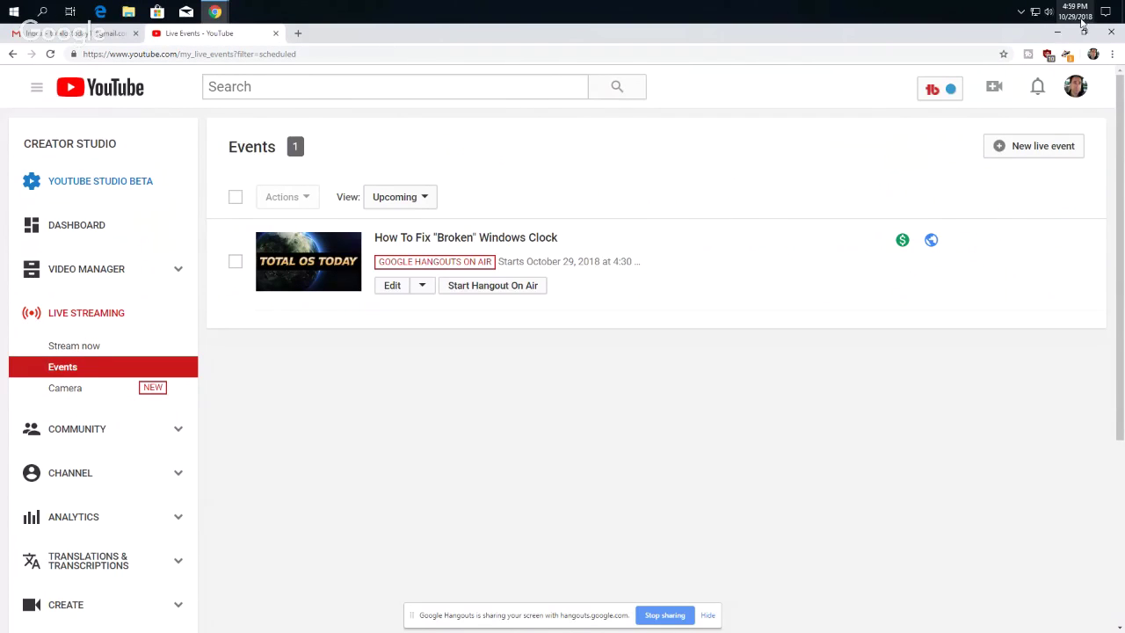
Minimize the main browser window and move the Hangouts broadcast window up so its broadcast controls are fully accessible
click(1054, 33)
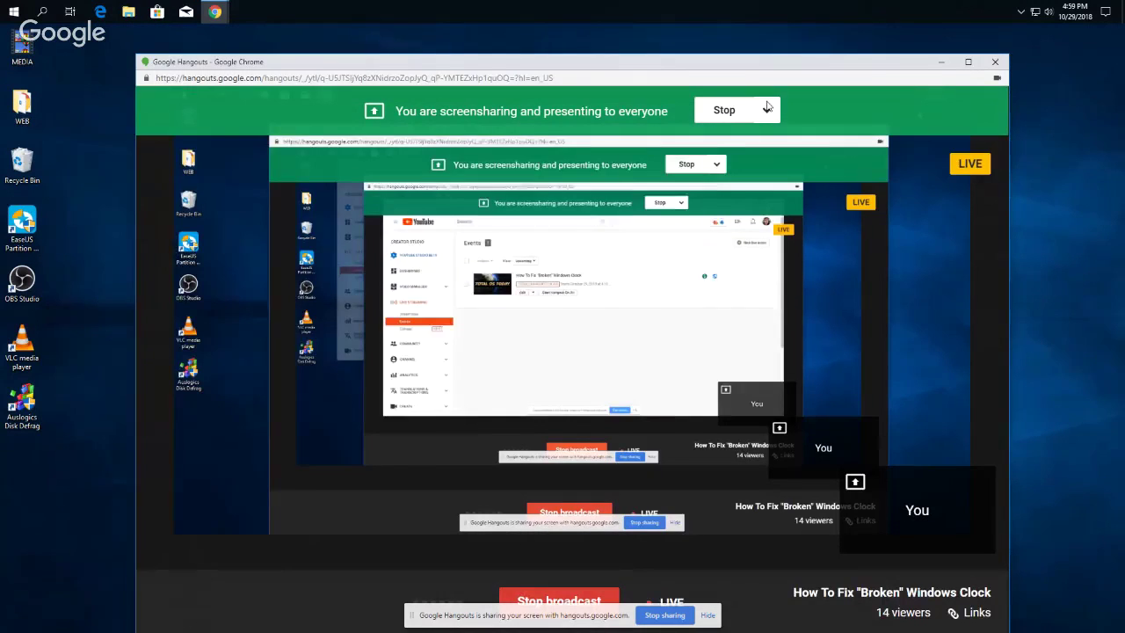
drag(766, 62, 765, 31)
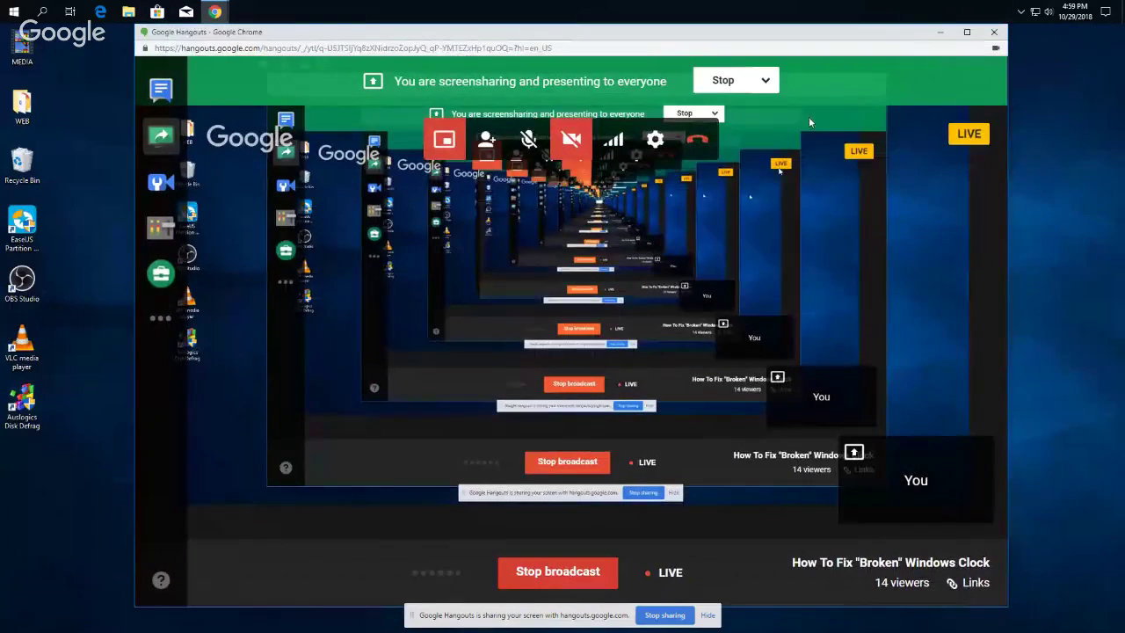